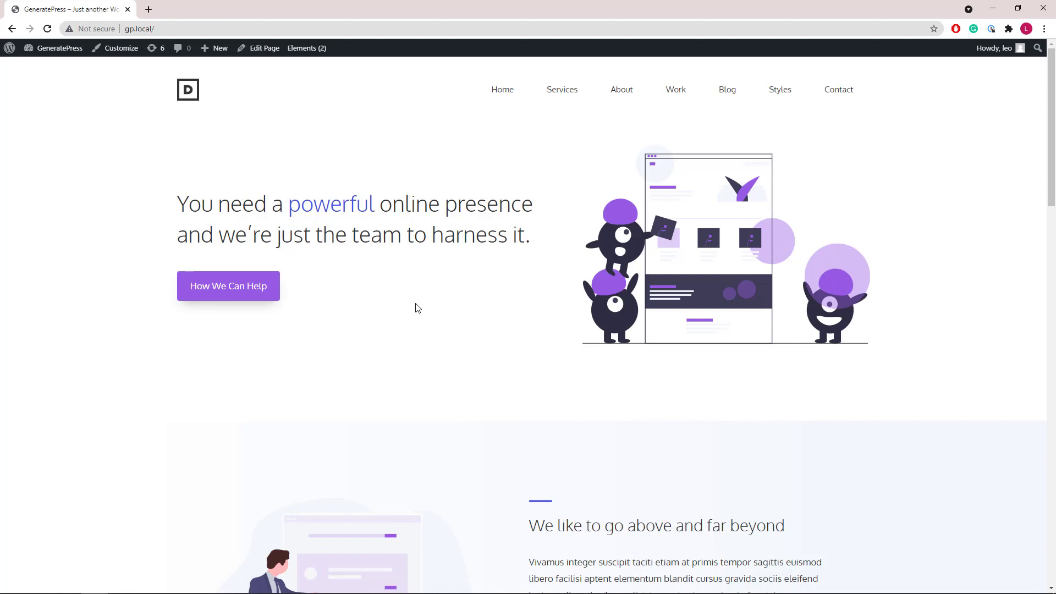
Open the home page for editing in a new browser tab and show the block structure of the hero container.
middle_click(242, 49)
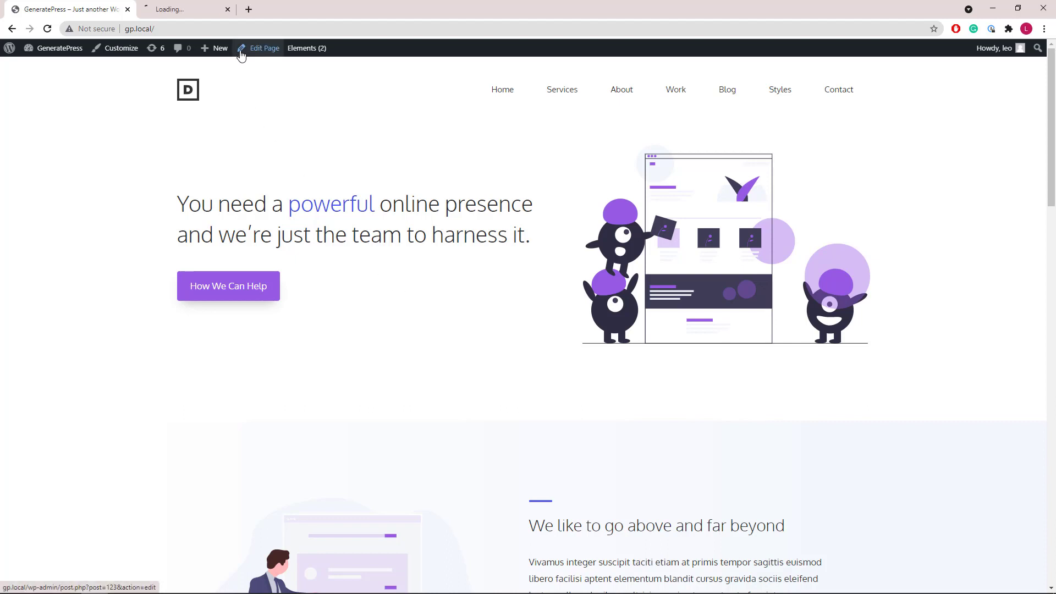
click(150, 11)
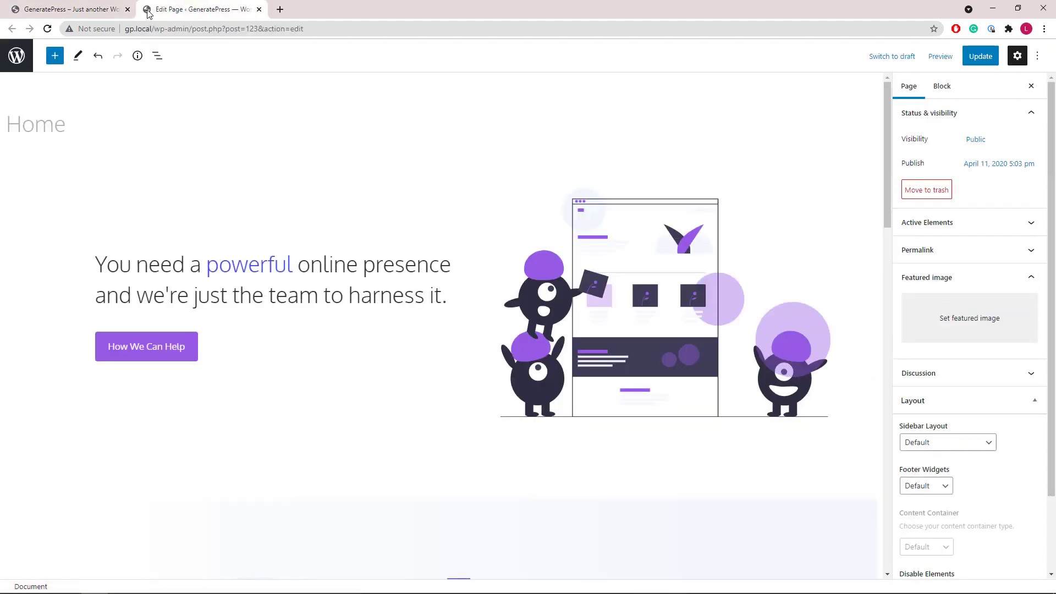
click(38, 253)
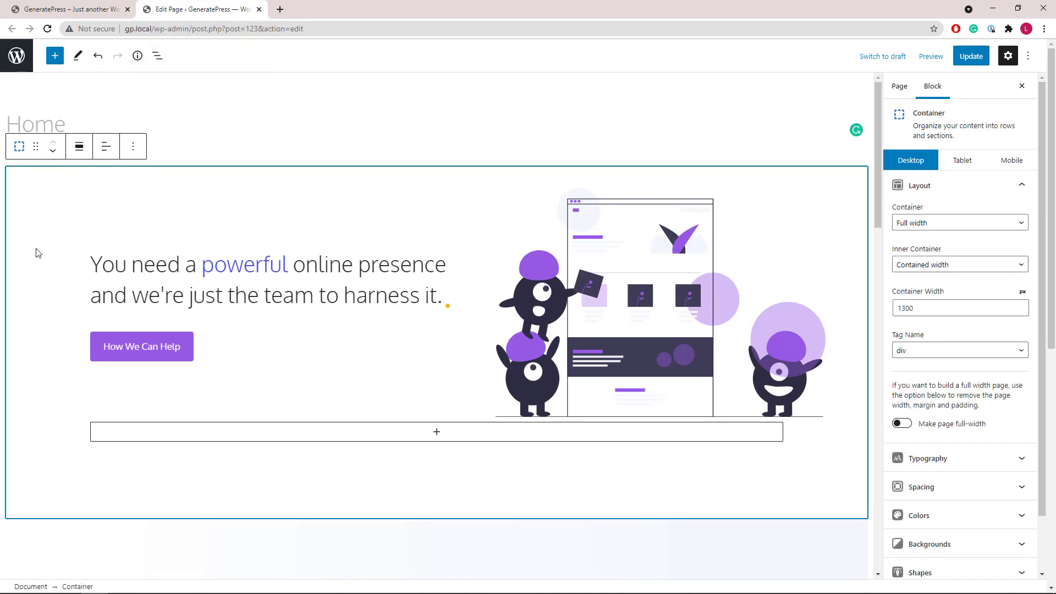
click(157, 60)
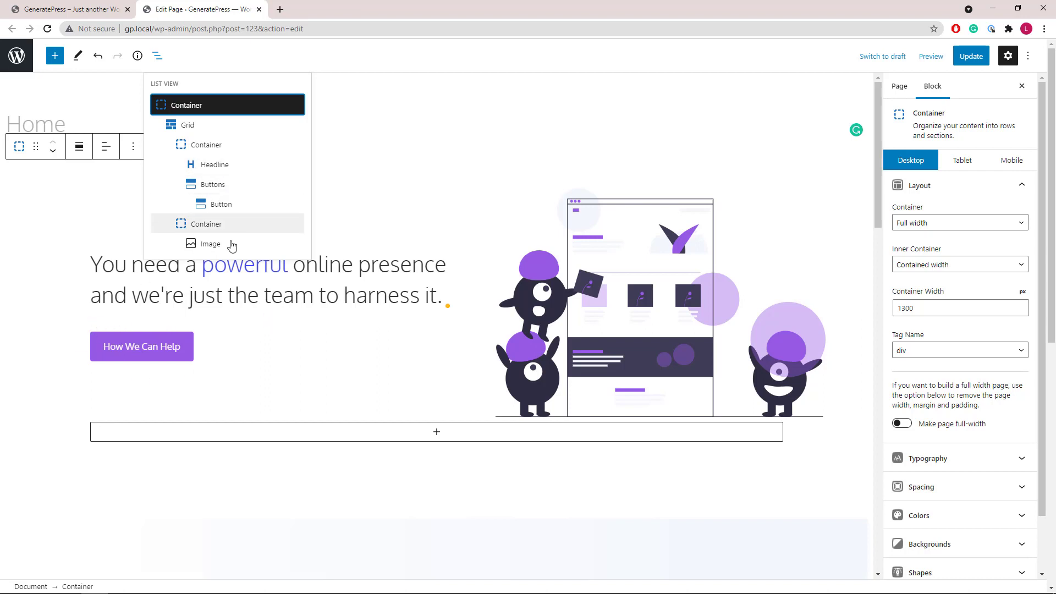
Select the hero headline, examine its color settings, and check its place in the block structure.
click(215, 165)
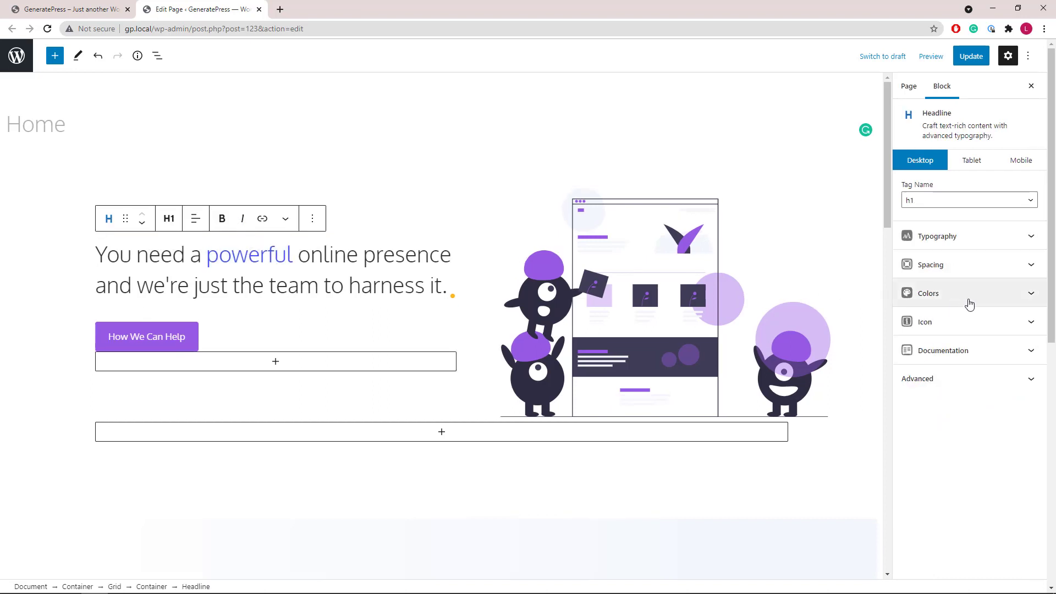
click(969, 303)
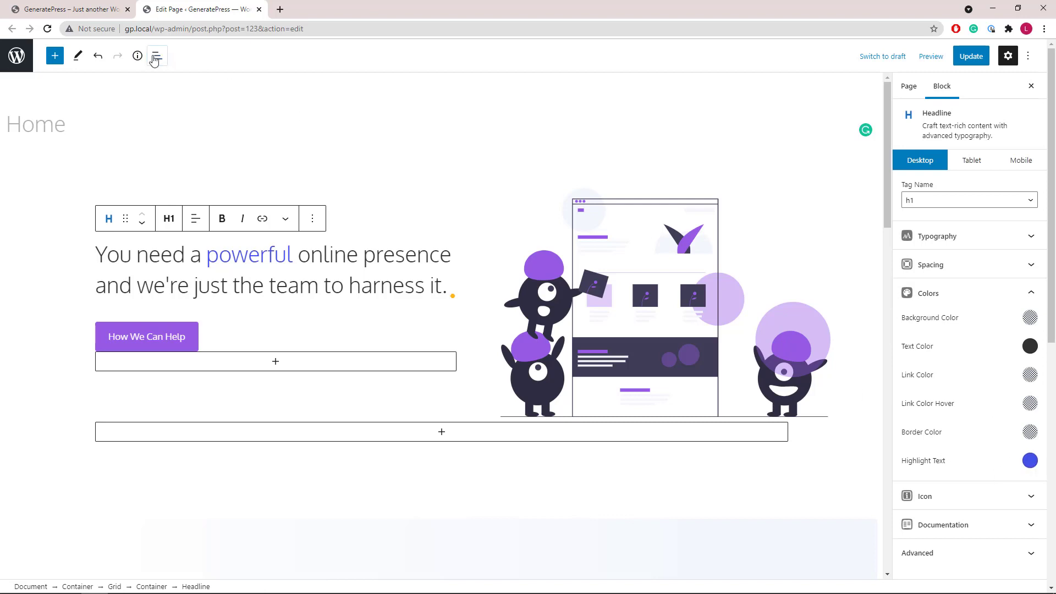
click(157, 55)
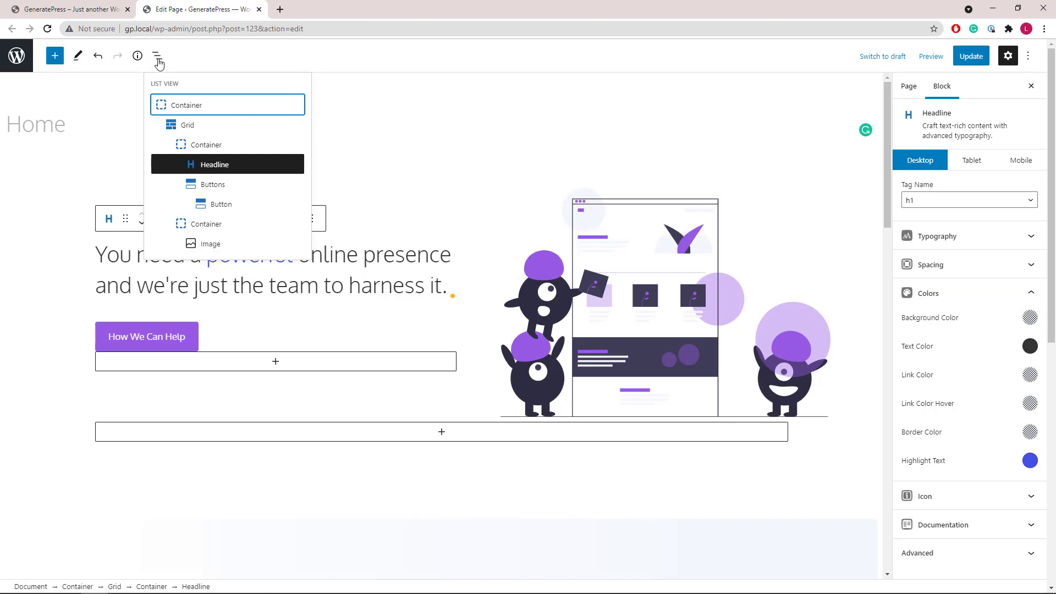
click(158, 57)
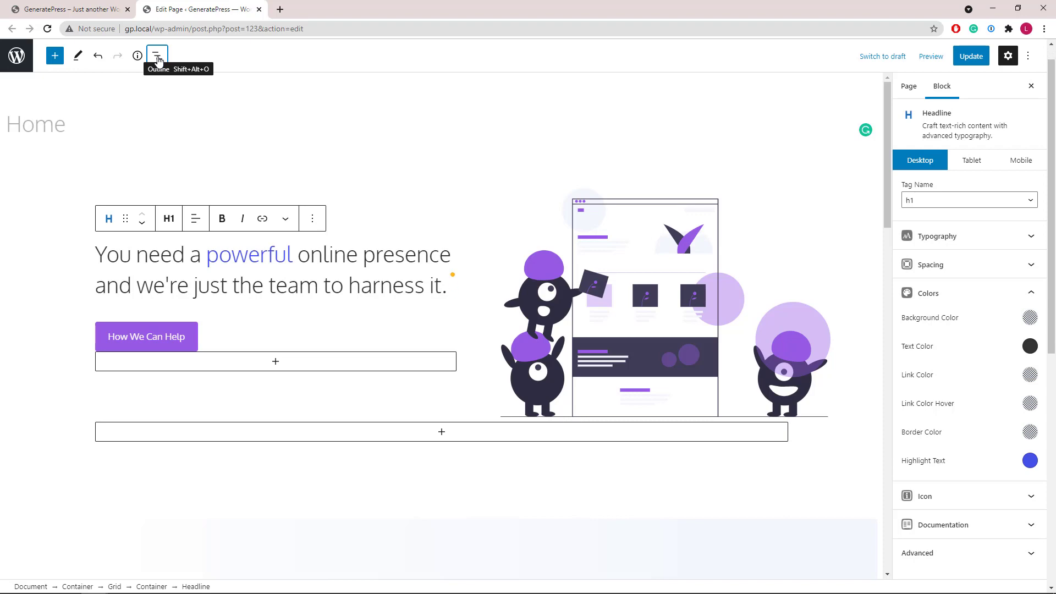
Select the container of the "We like to go above and far beyond" section and review its block structure.
scroll(207, 183, down, 5)
scroll(209, 190, down, 2)
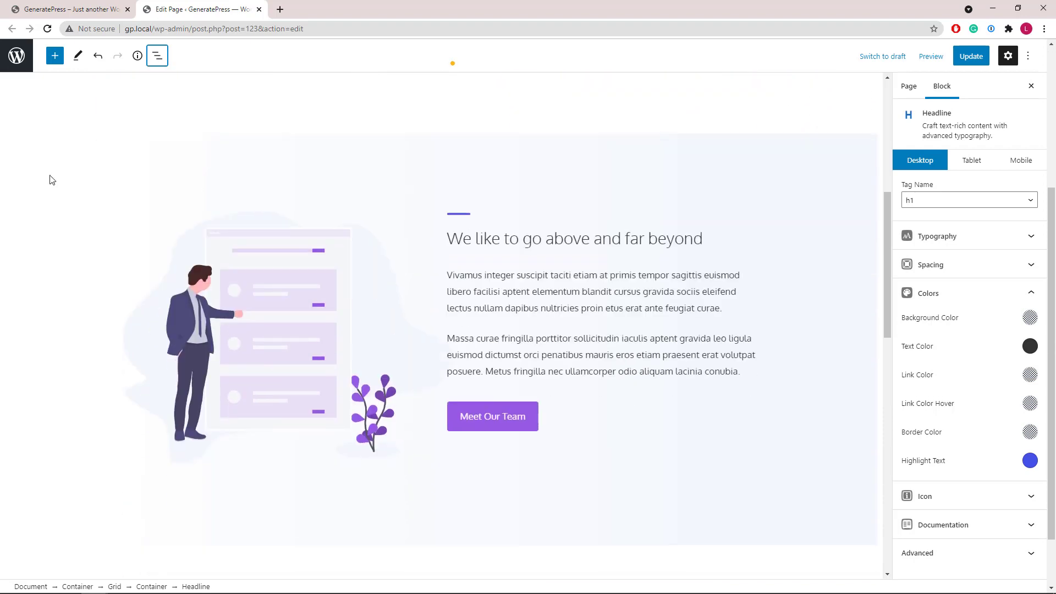
click(51, 176)
click(158, 58)
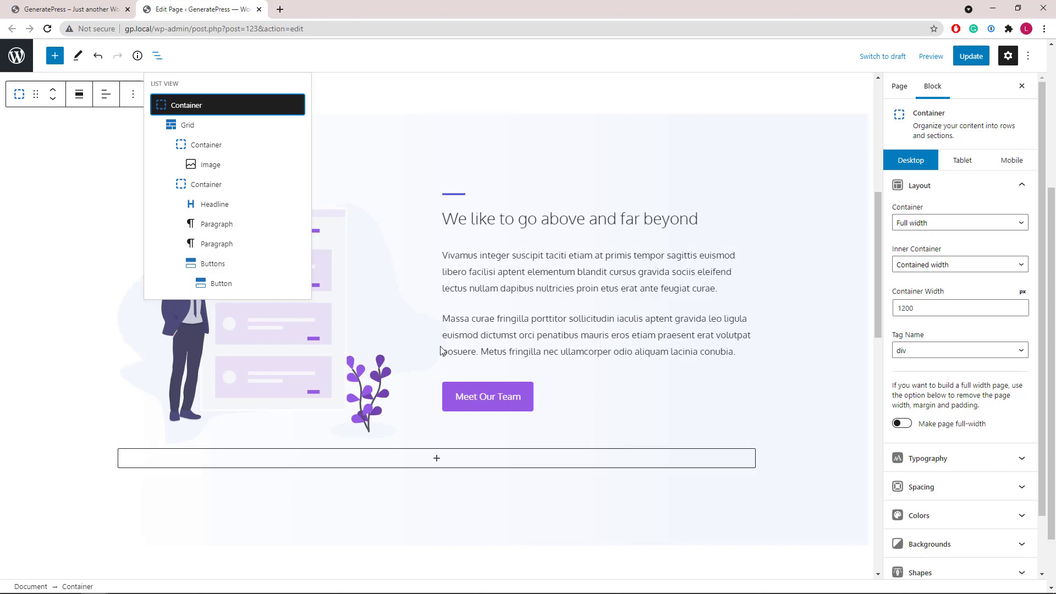
click(157, 55)
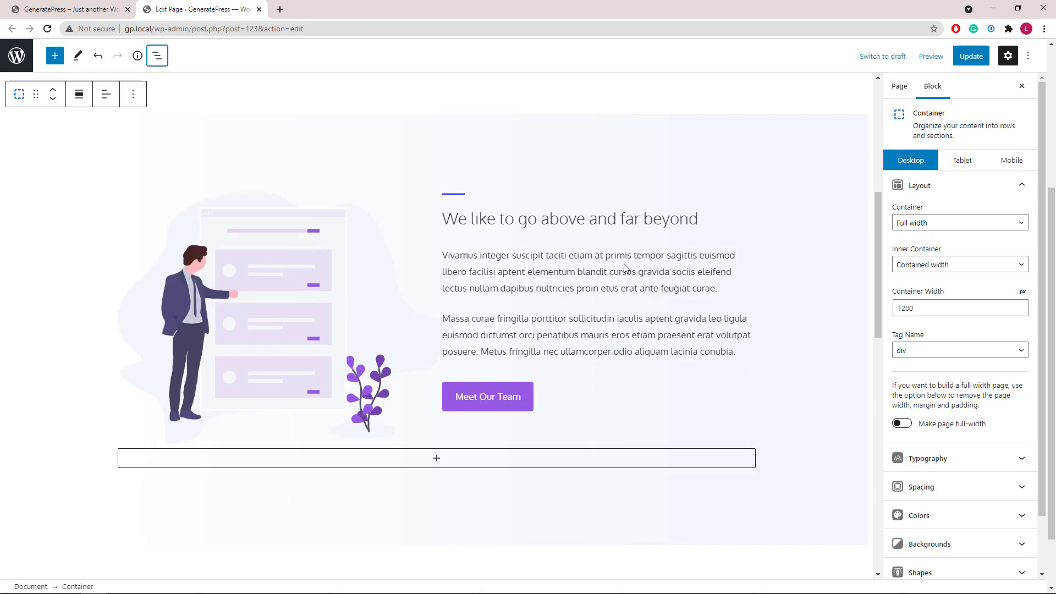
Examine the color and gradient background settings of the "We like to go above and far beyond" container.
click(987, 193)
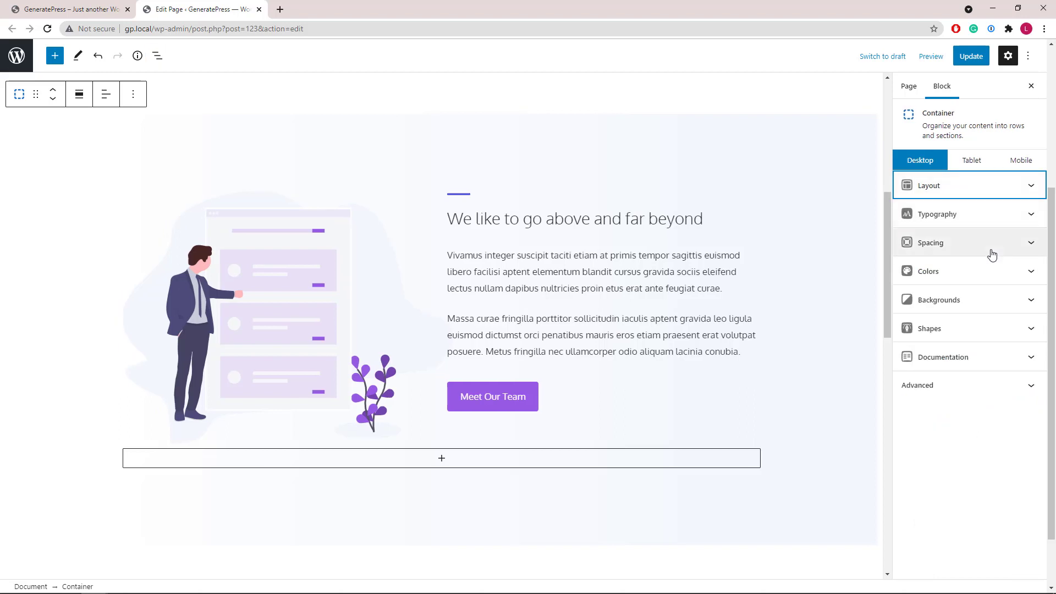
click(996, 277)
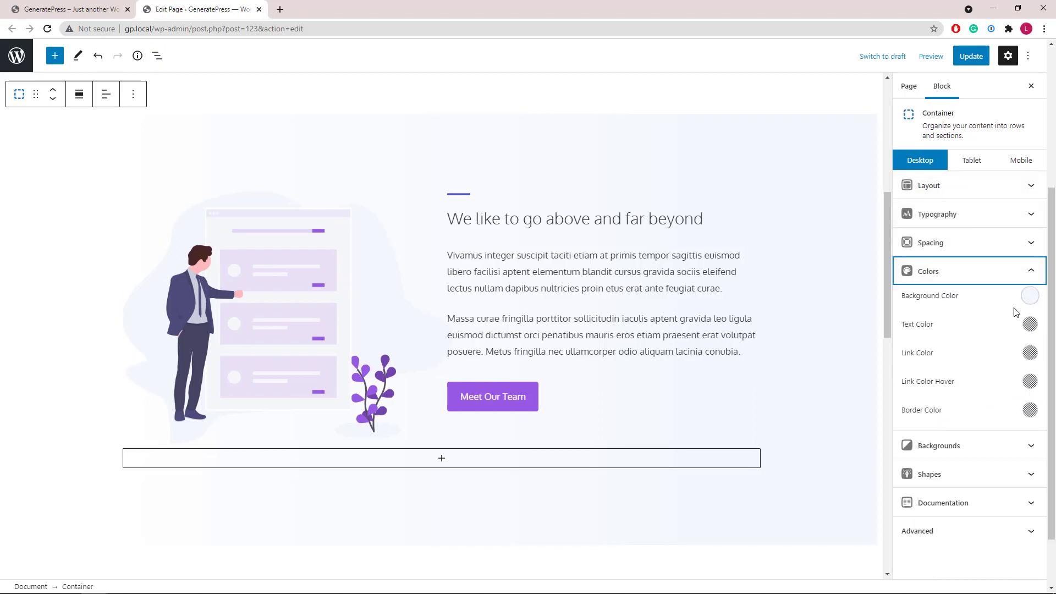
click(1031, 278)
click(1030, 299)
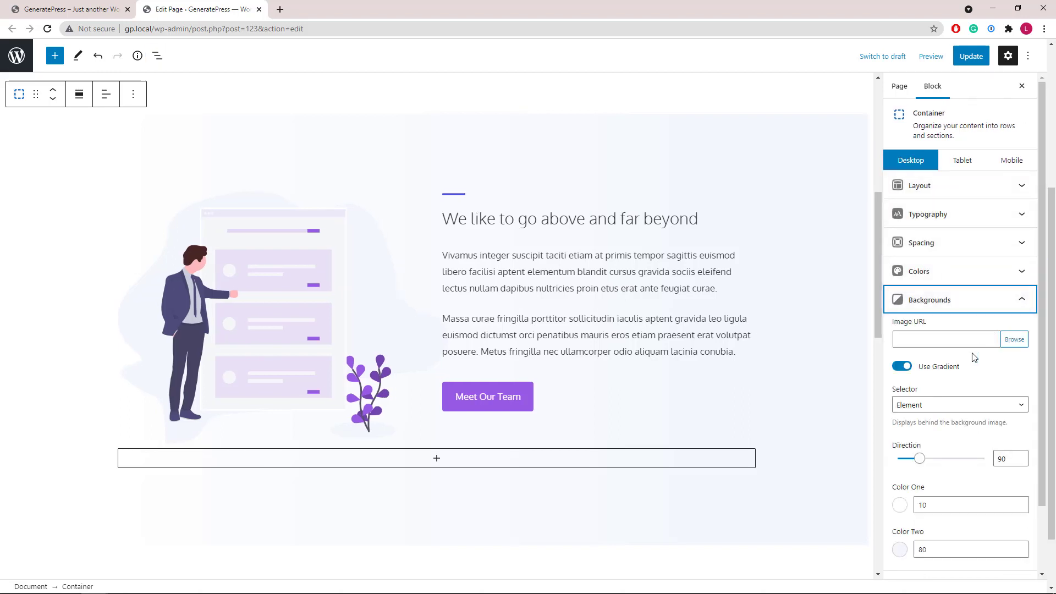
scroll(970, 346, down, 2)
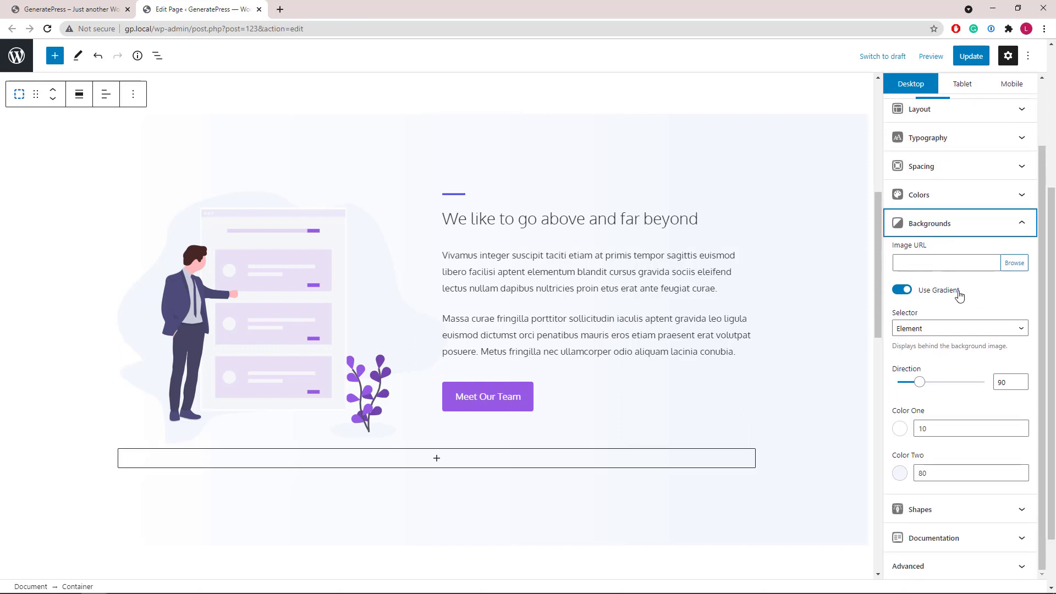
Select the "We like to go above and far beyond" headline and examine its icon settings.
click(500, 220)
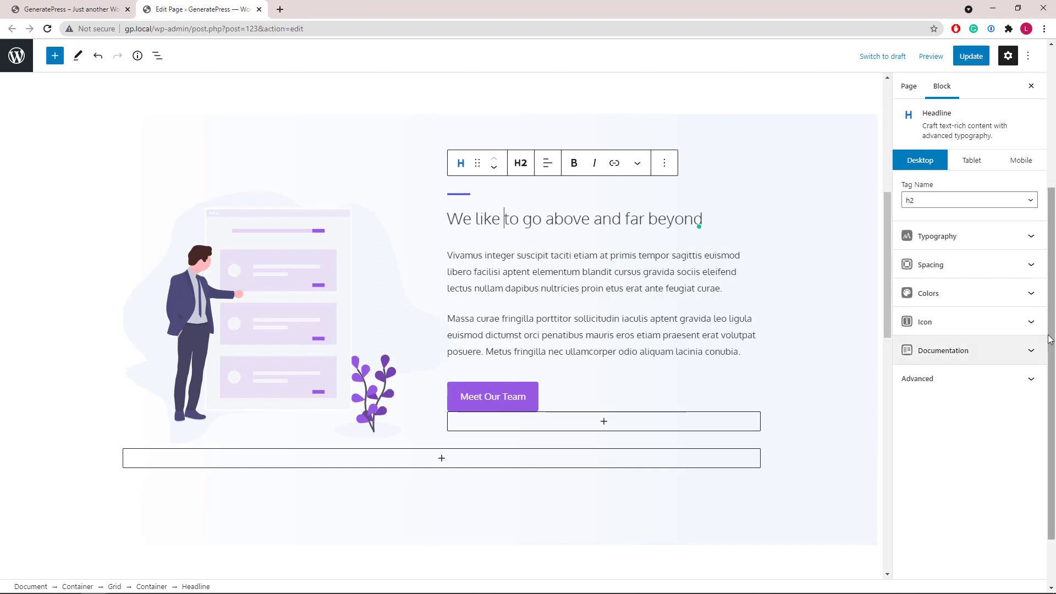
click(1031, 322)
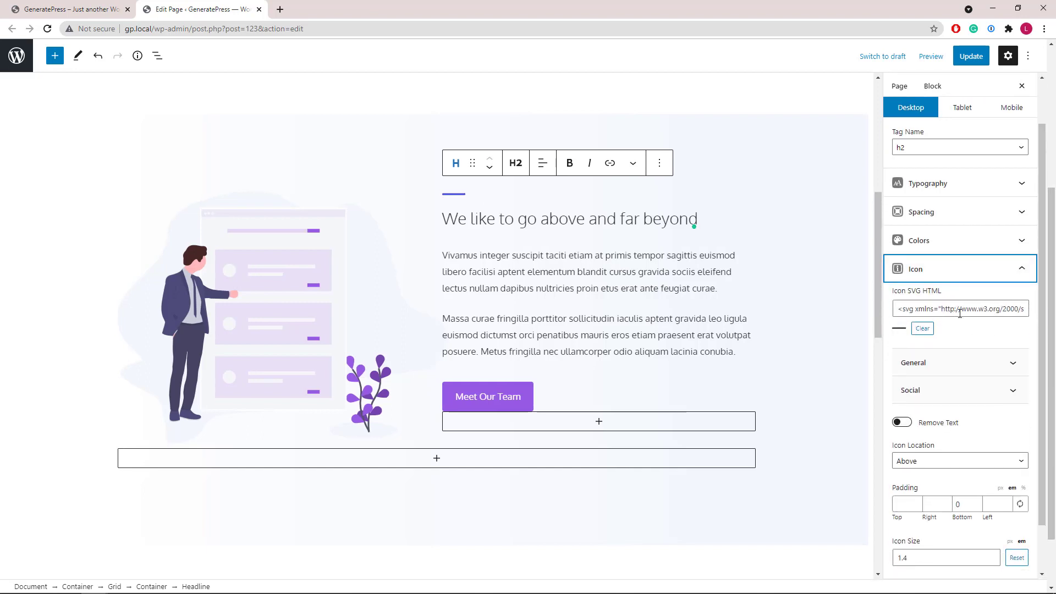
click(1020, 274)
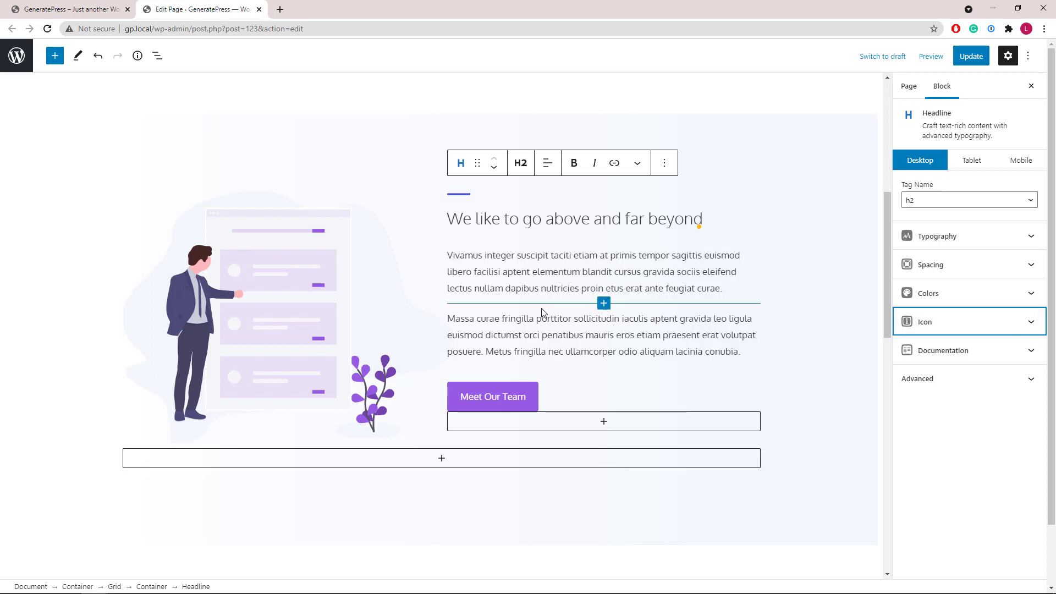
Select the container of the "We help small businesses get up and sprinting" section and review its block structure.
scroll(542, 308, down, 5)
scroll(541, 309, down, 3)
click(82, 168)
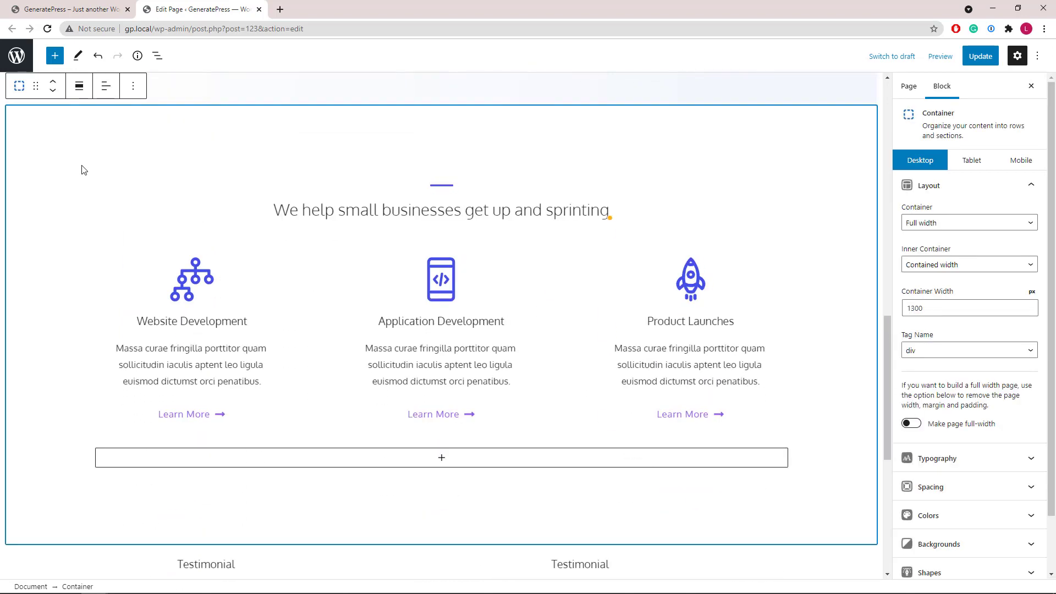
click(157, 56)
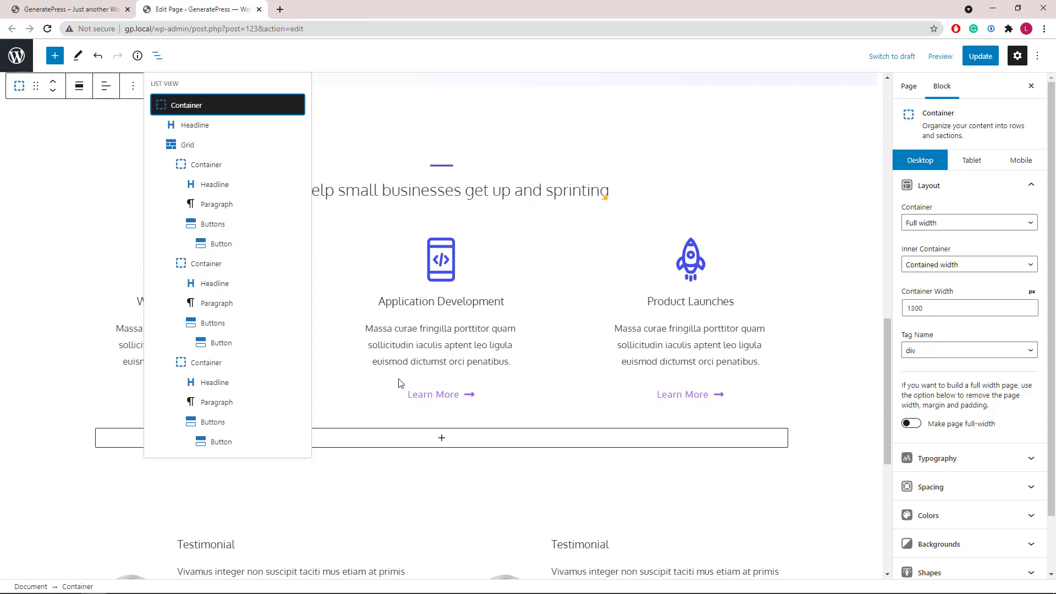
mouse_move(387, 377)
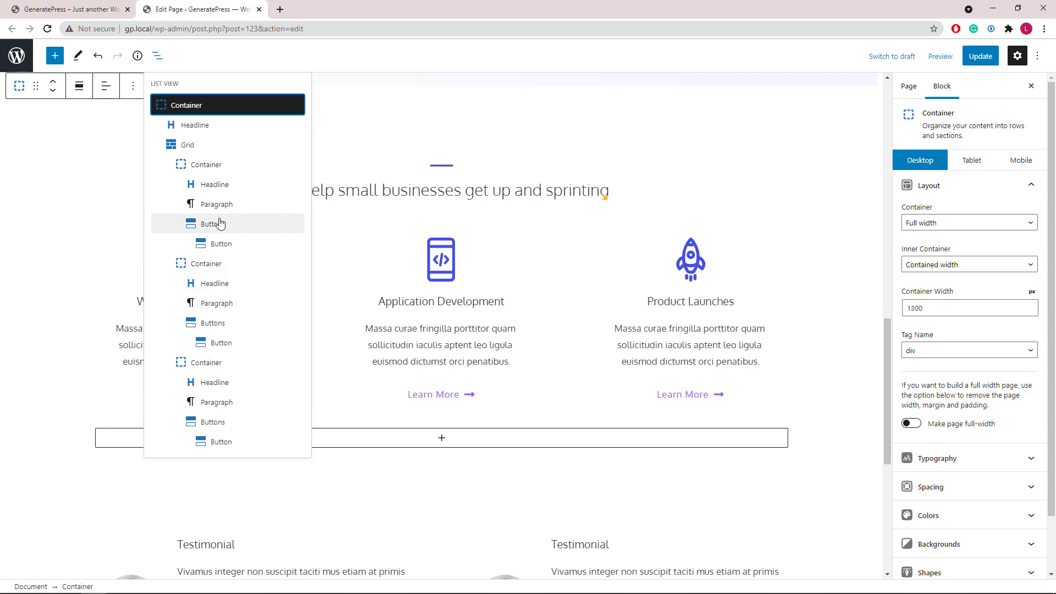
Check the additional CSS class of the Website Development column container and compare the column's look on the live page.
click(216, 167)
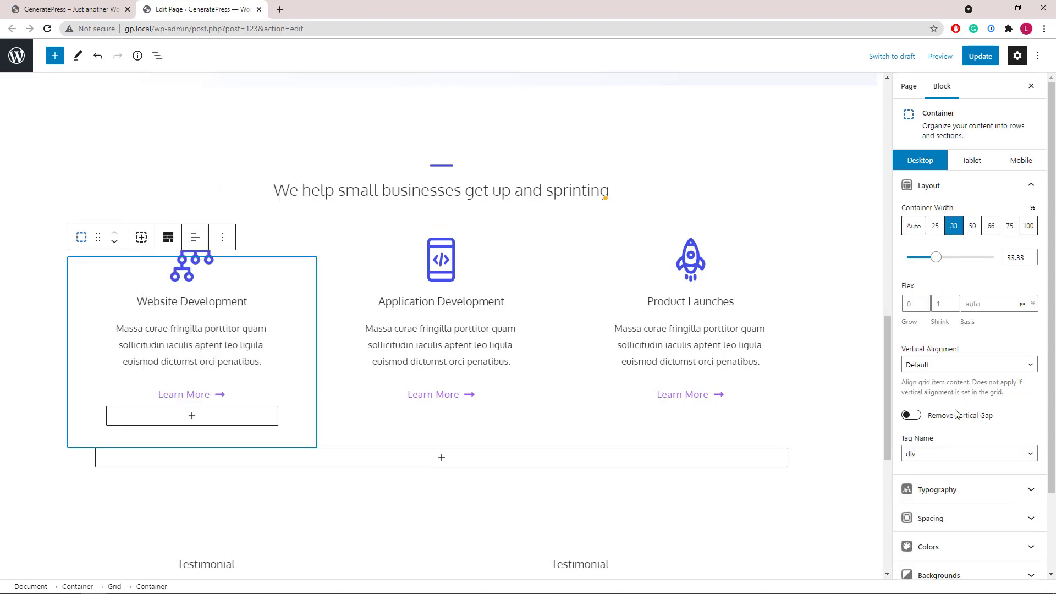
scroll(972, 495, down, 3)
click(979, 570)
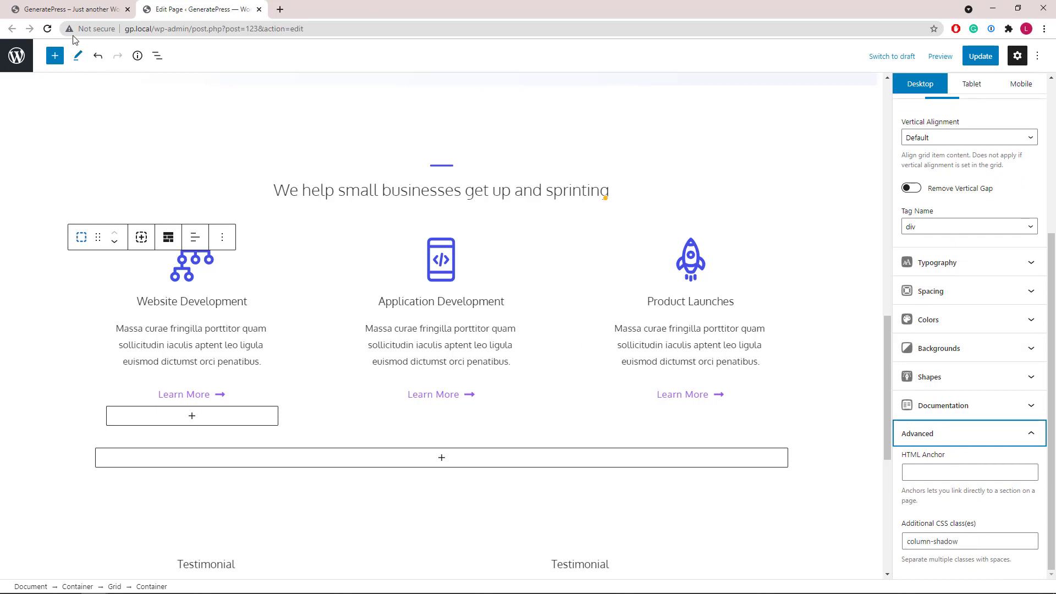
click(67, 11)
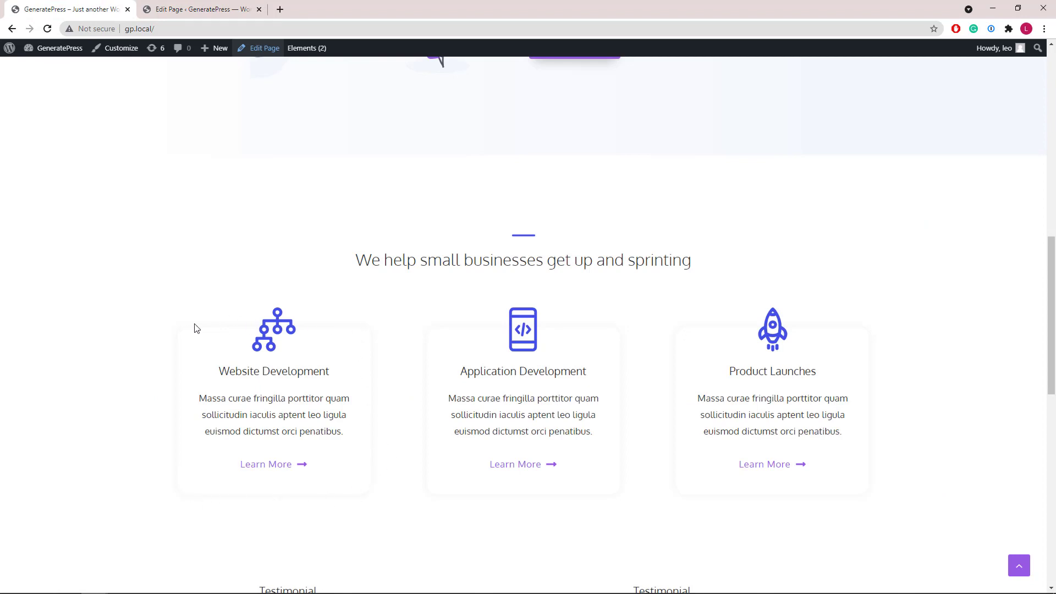
click(186, 11)
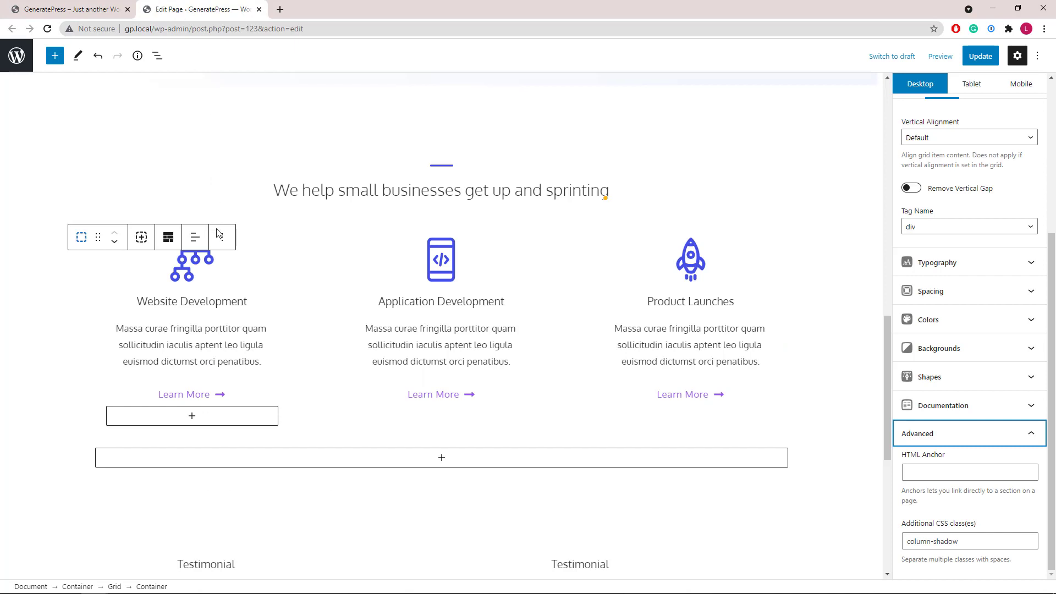
Examine the margin settings of the Website Development headline and compare its icon position on the live page.
click(195, 274)
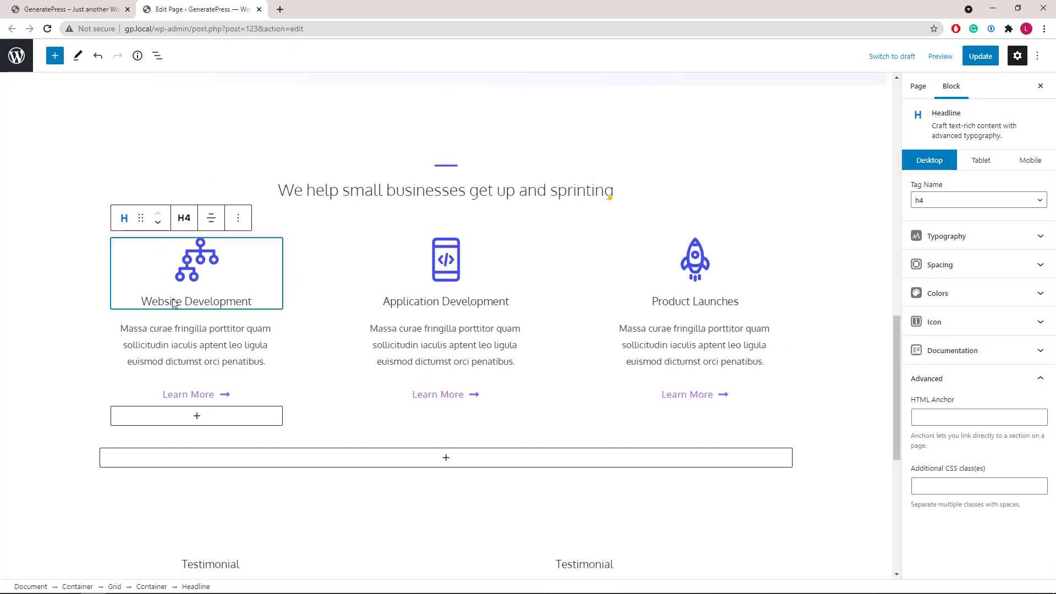
click(970, 266)
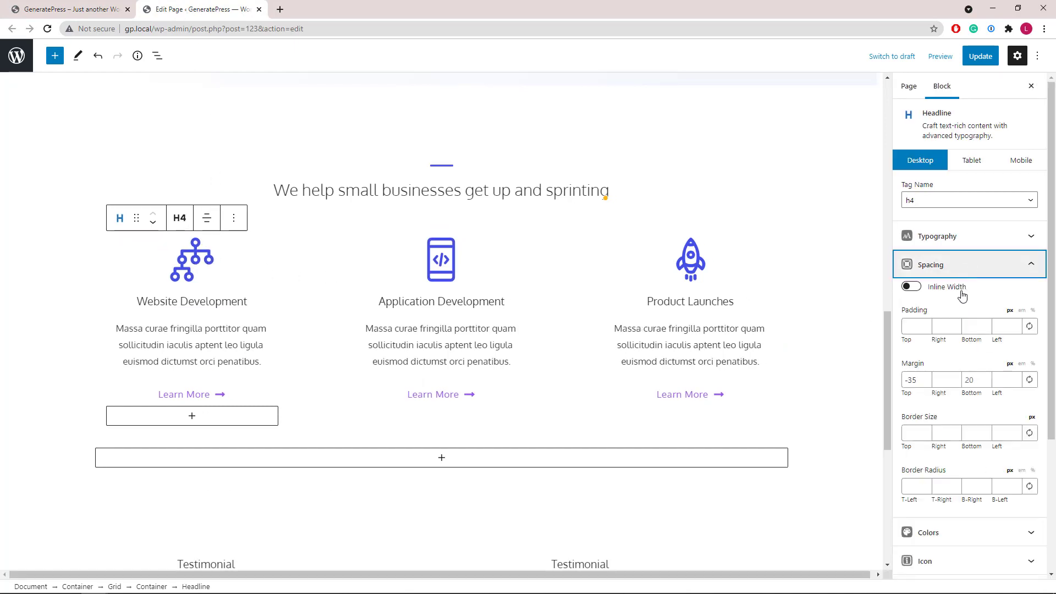
click(914, 381)
text(-35)
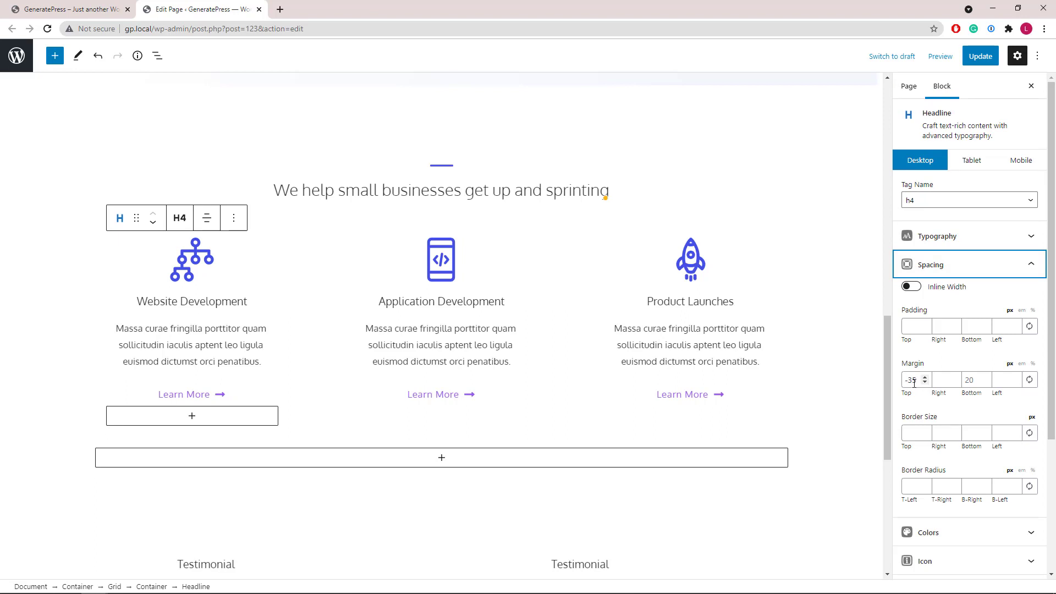
click(96, 12)
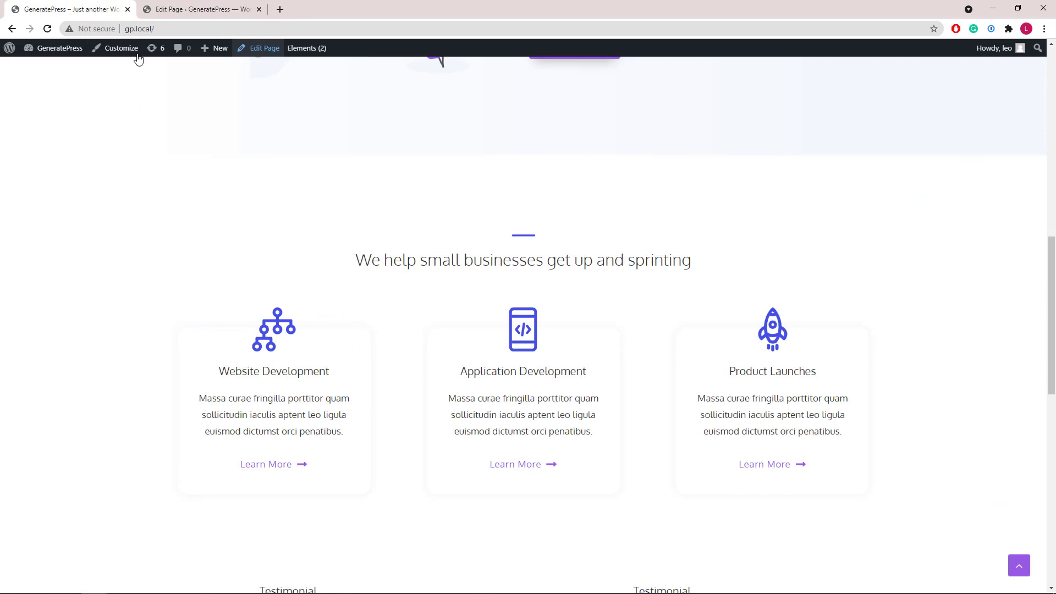
click(147, 11)
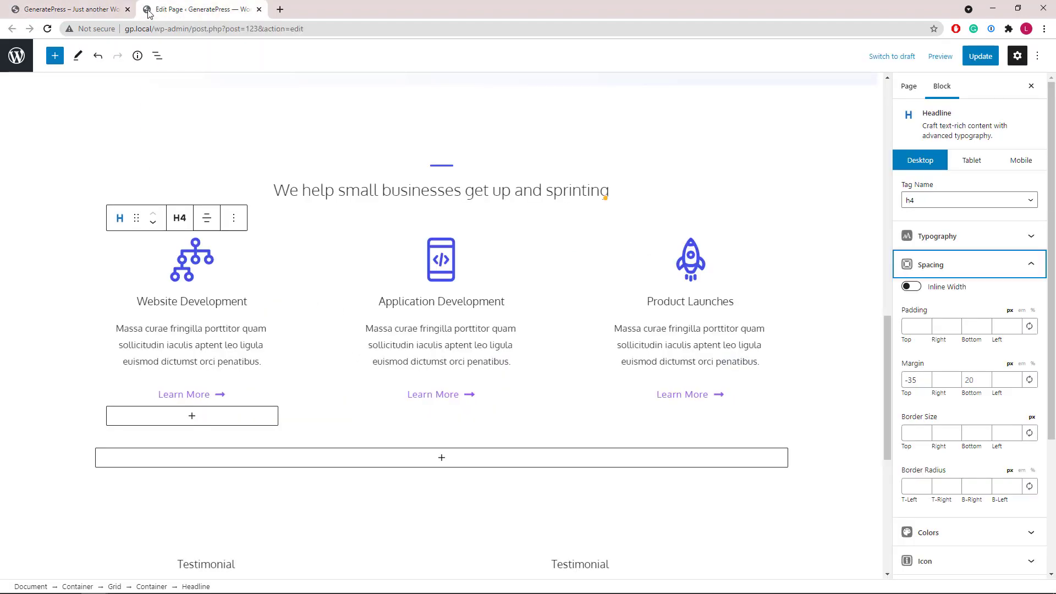
Select the container of the testimonials section and review its nested grid structure.
scroll(252, 221, down, 6)
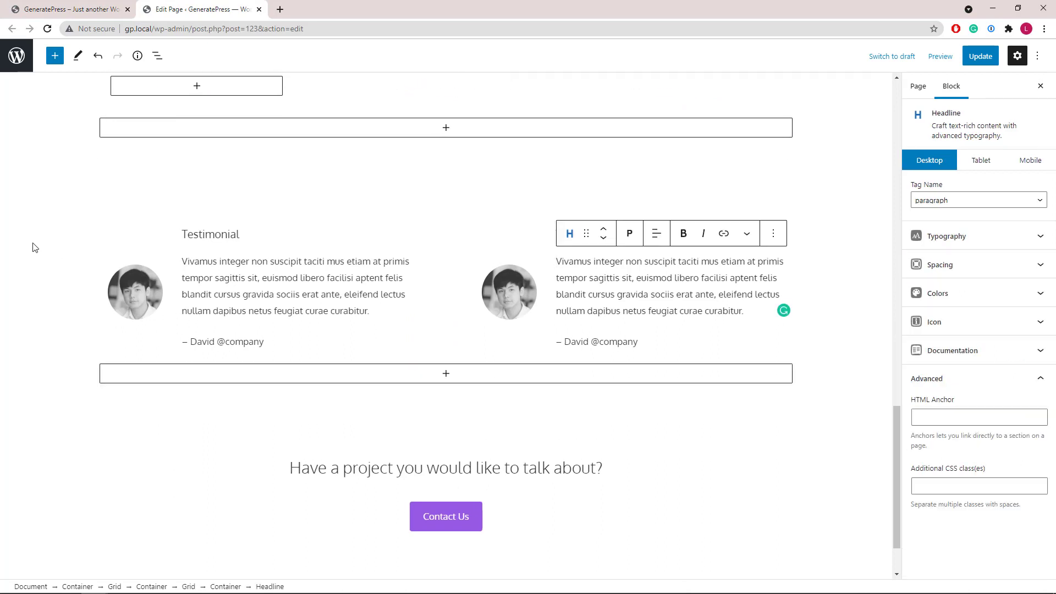
click(33, 247)
click(157, 56)
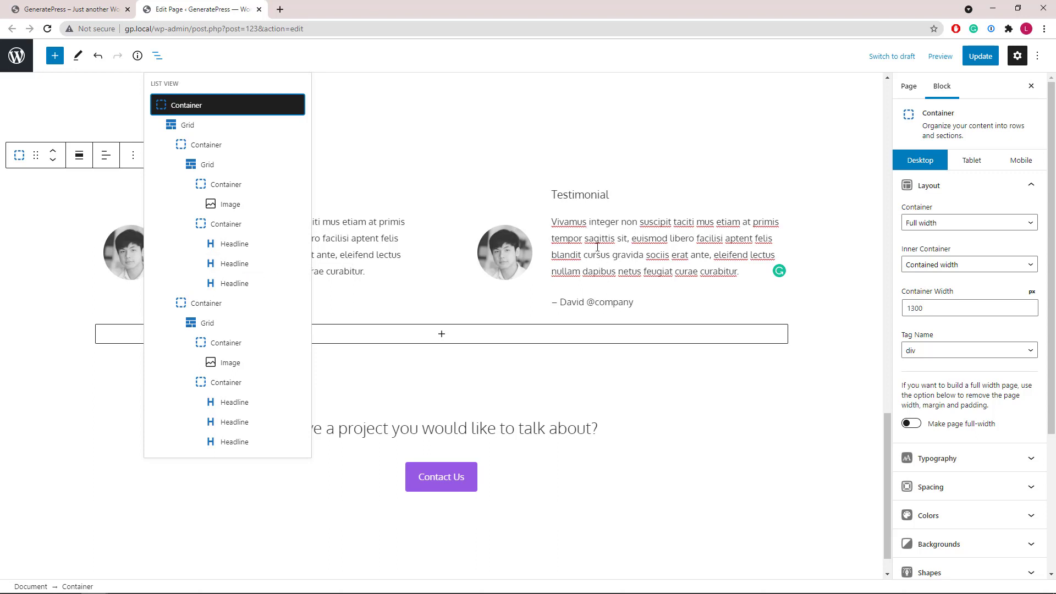
click(157, 58)
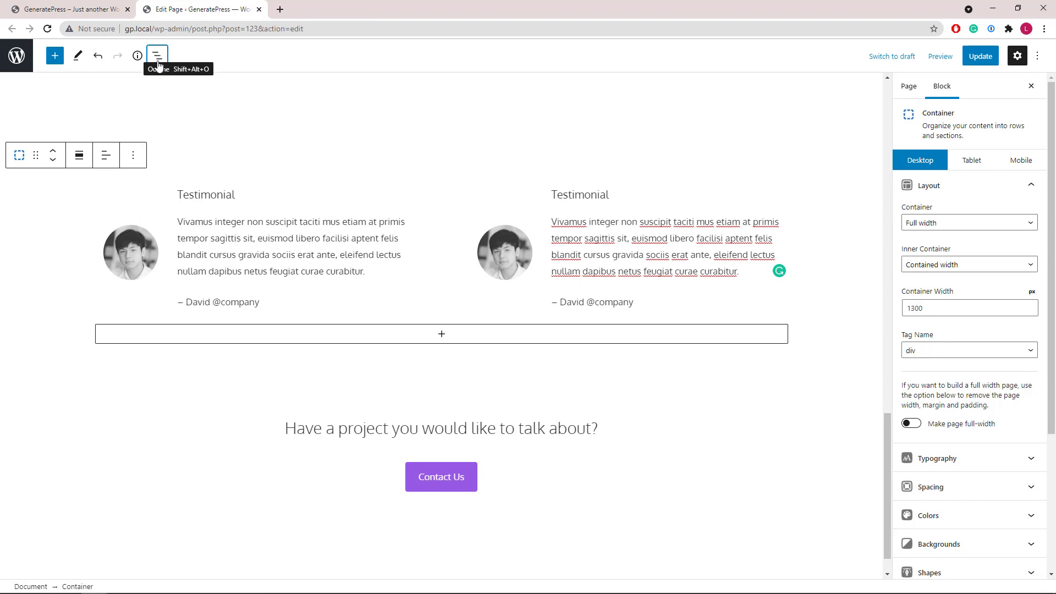
Select the container of the "Have a project you would like to talk about?" section and show its block structure.
scroll(97, 420, down, 1)
click(97, 421)
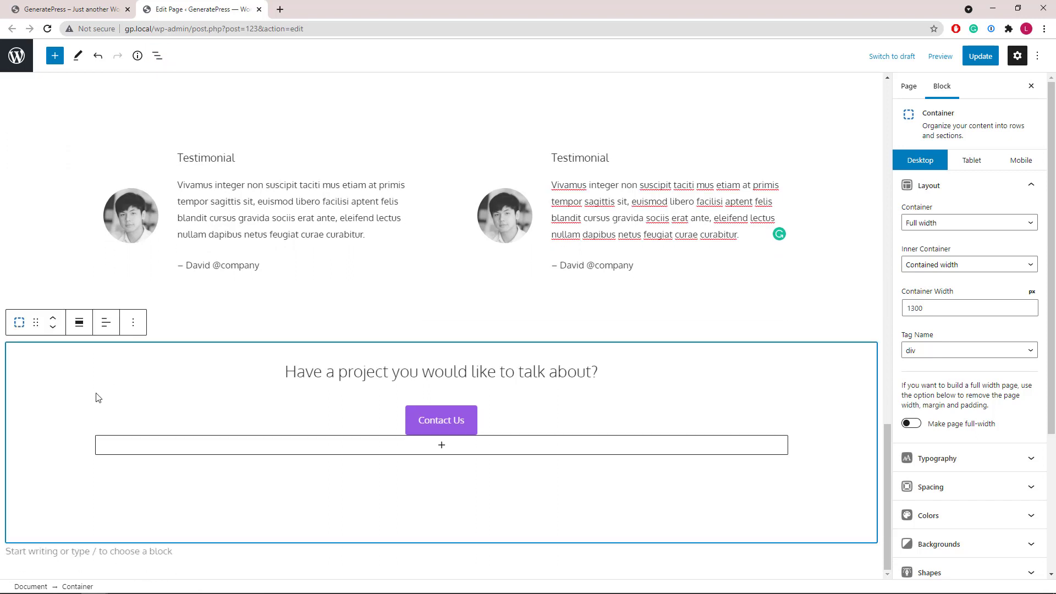
click(156, 58)
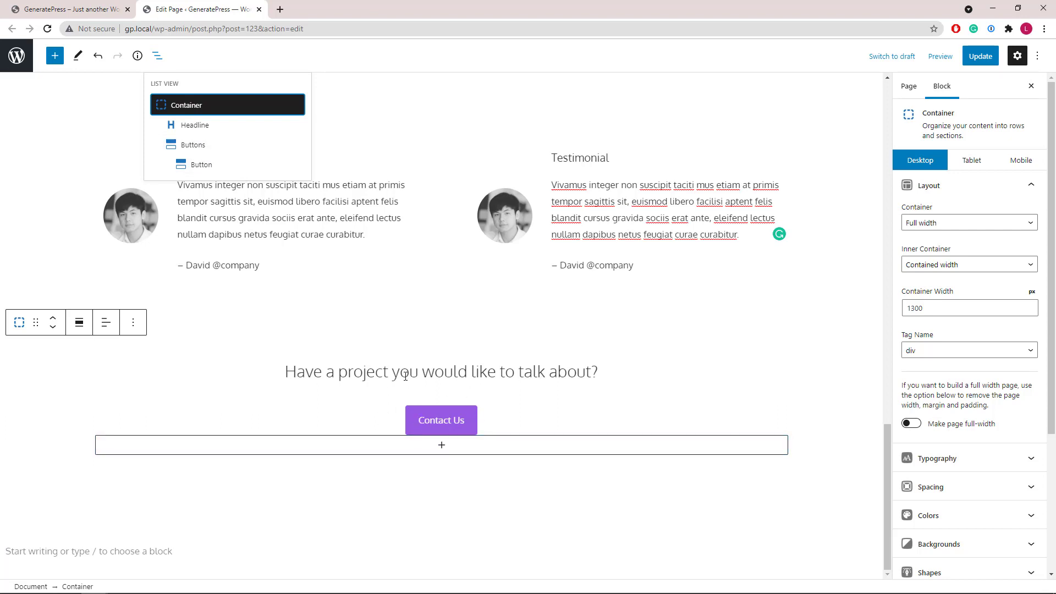
Close the home page editor and open the site's Services page for editing in a separate browser tab.
click(159, 58)
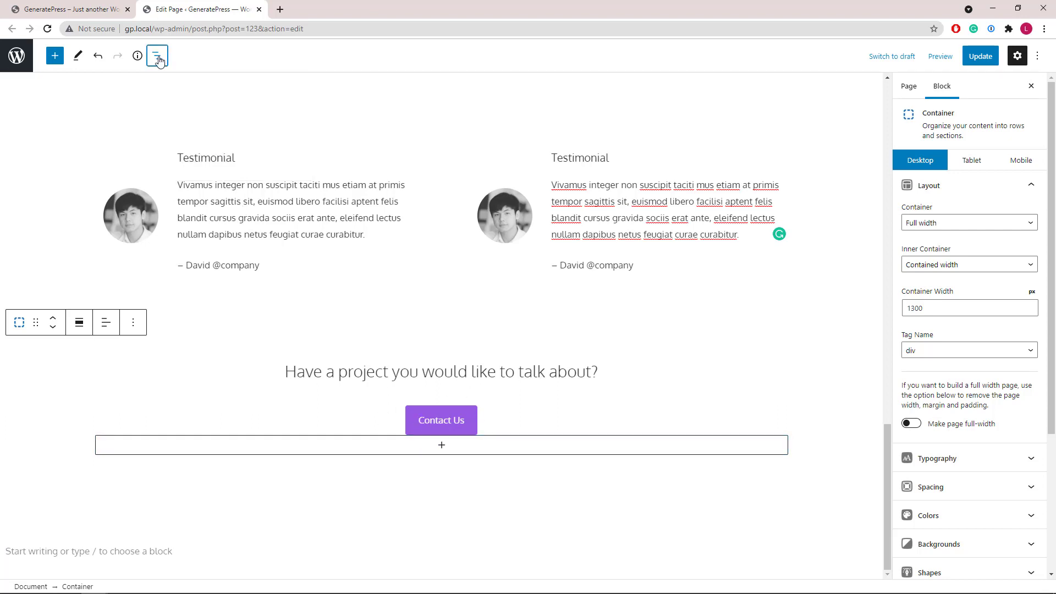
click(258, 9)
click(569, 88)
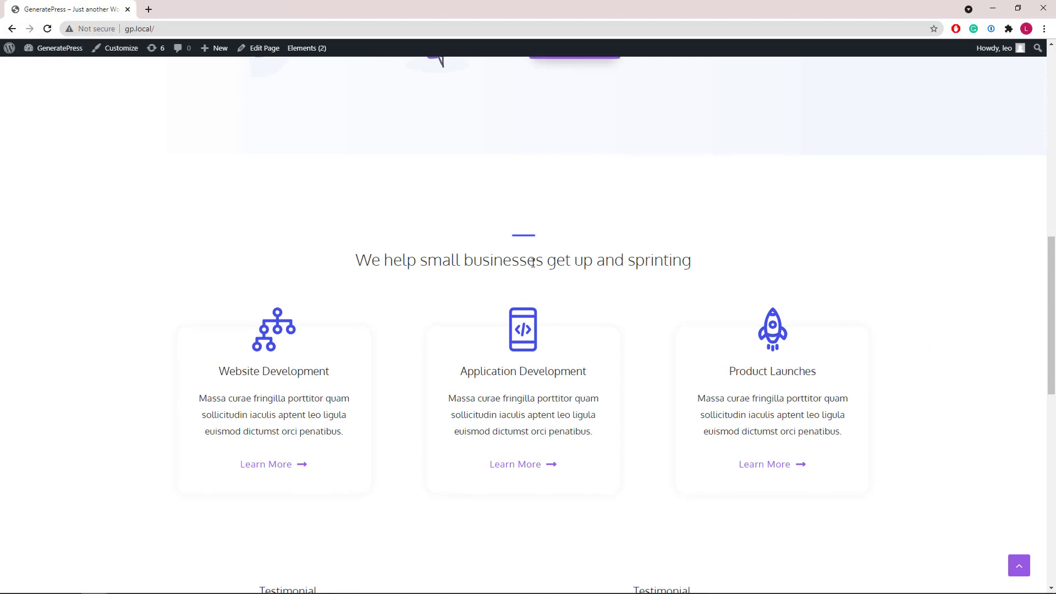
scroll(537, 264, up, 15)
click(554, 99)
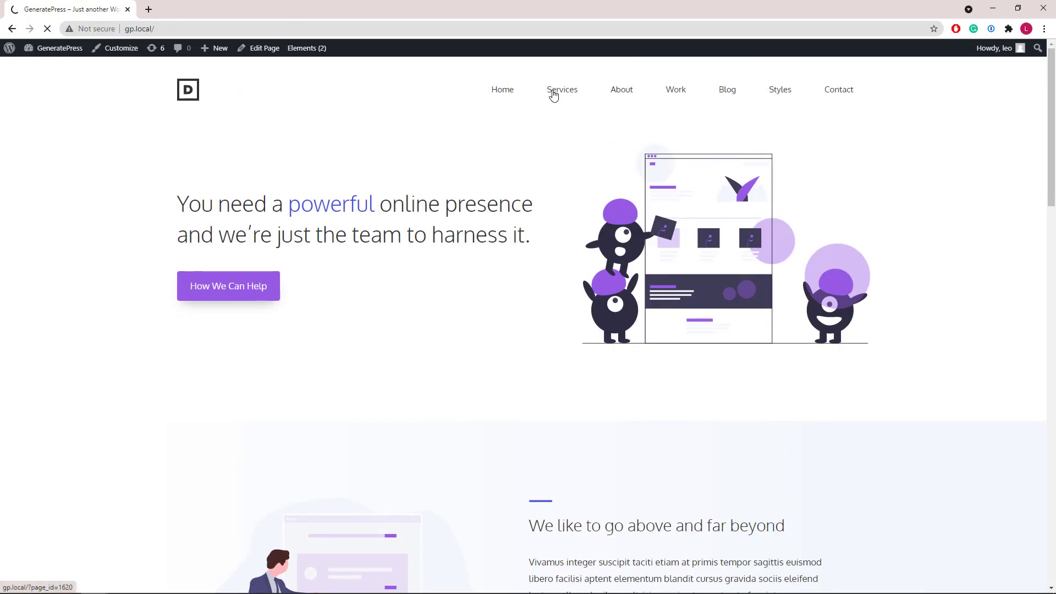
middle_click(249, 48)
click(147, 10)
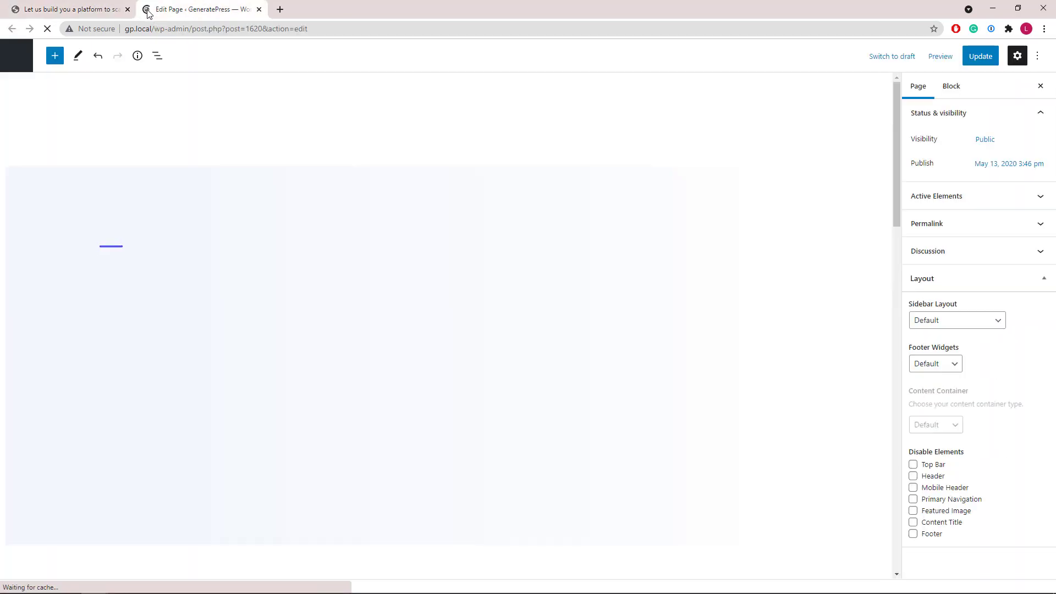
Select the container of the "We focus on research and data" section and review its block structure.
click(38, 206)
click(158, 55)
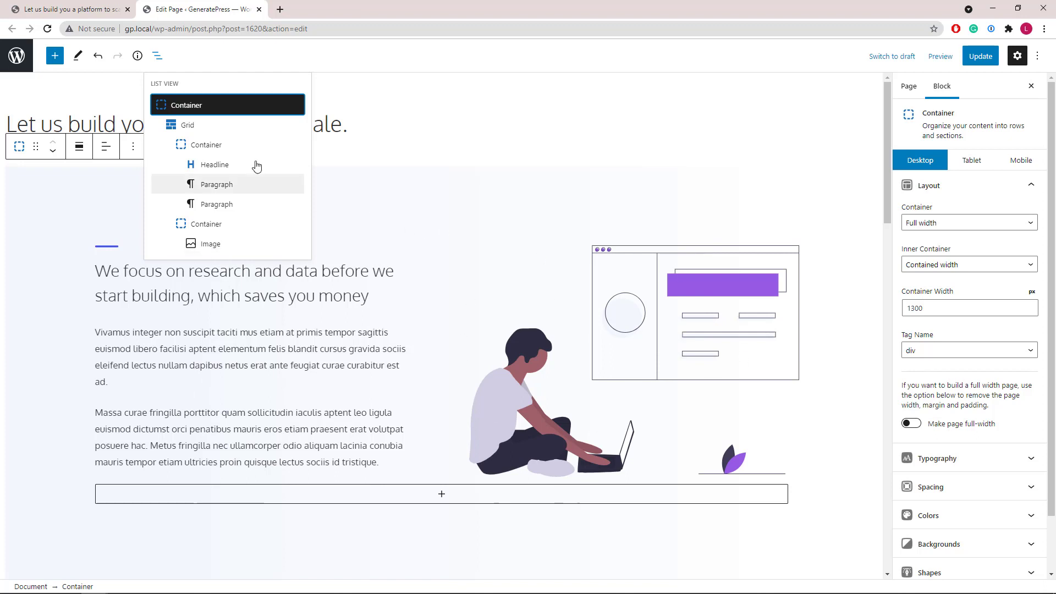
click(158, 57)
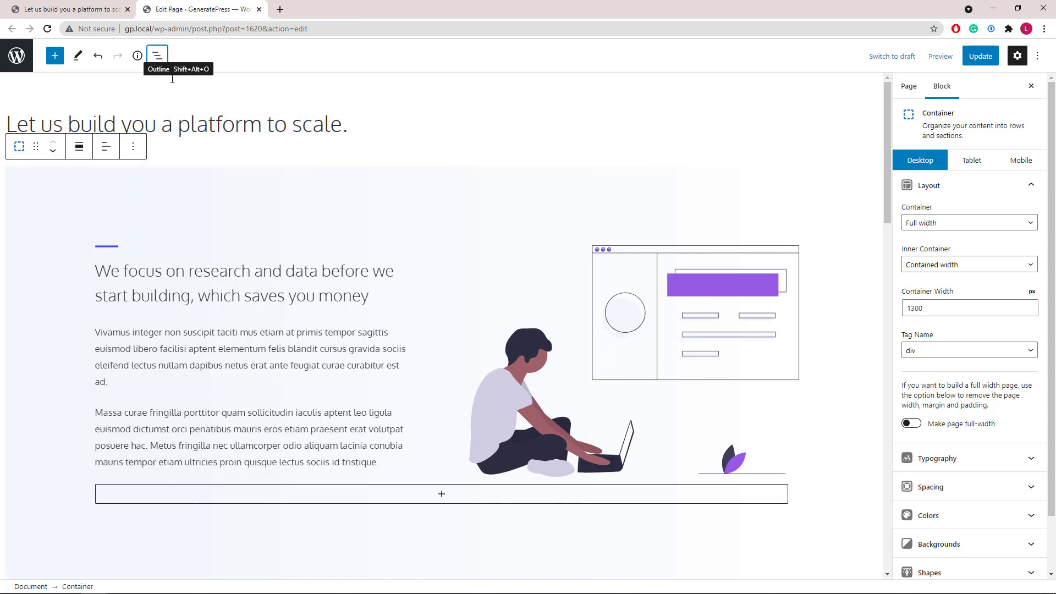
Look over the service sections, then select the Website Development section's container and show its block structure.
scroll(334, 237, down, 9)
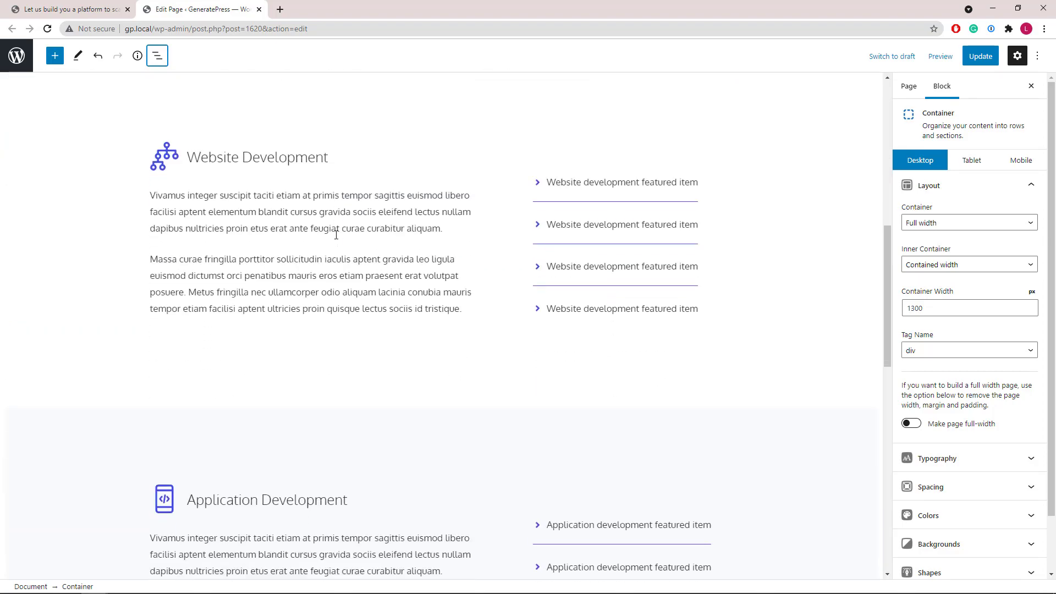
scroll(337, 235, down, 10)
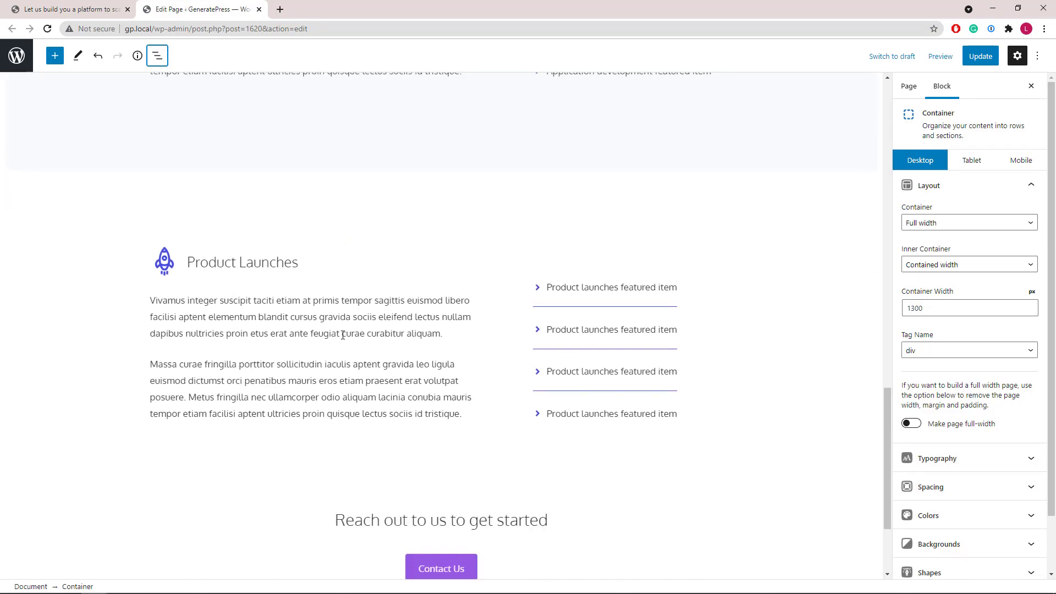
scroll(342, 335, up, 10)
click(54, 252)
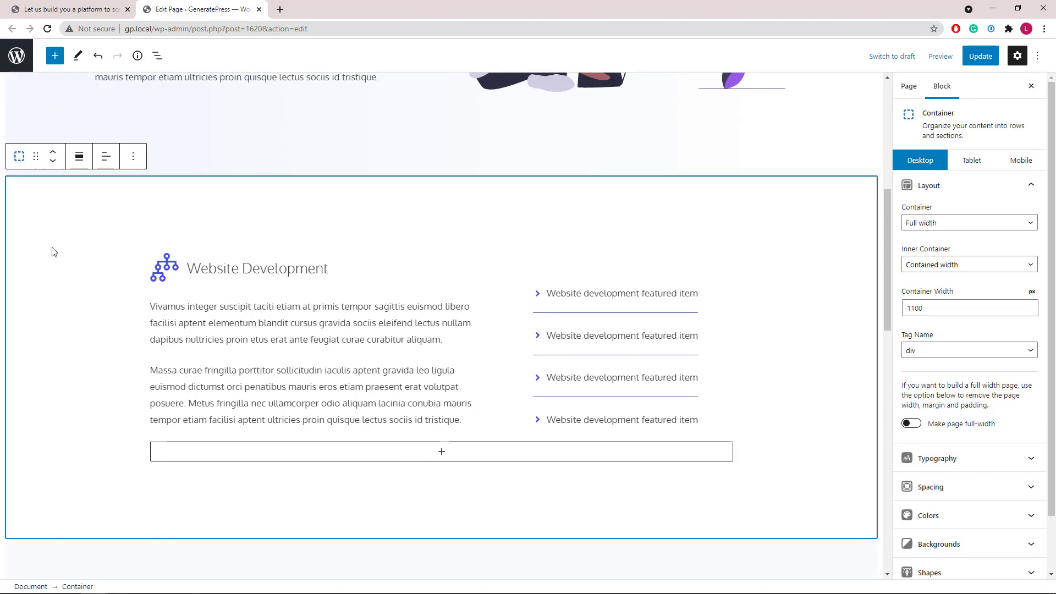
click(157, 56)
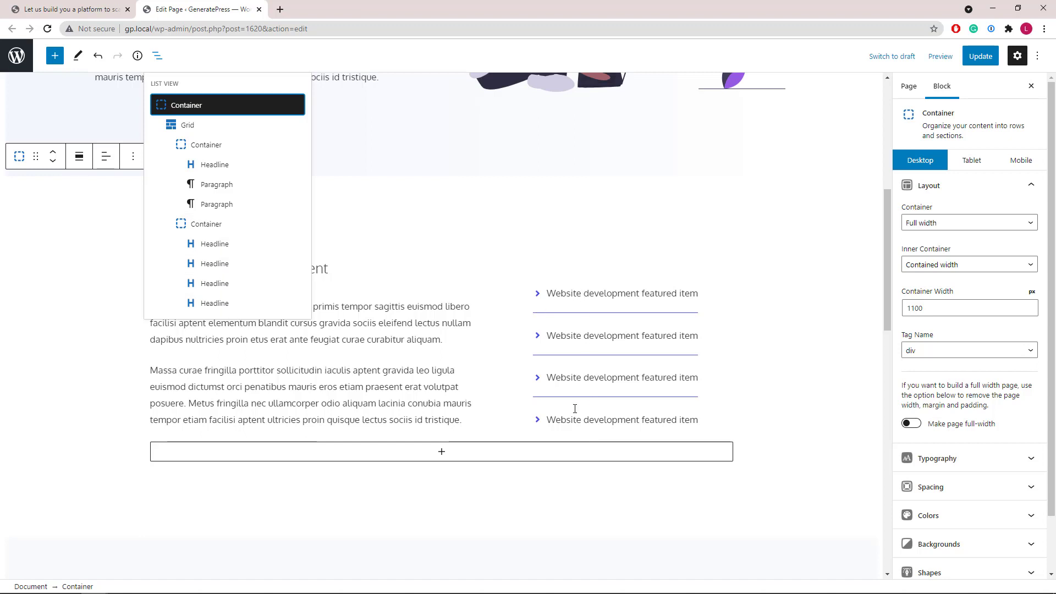
Select the first "Website development featured item" headline and examine its spacing and icon settings.
click(238, 245)
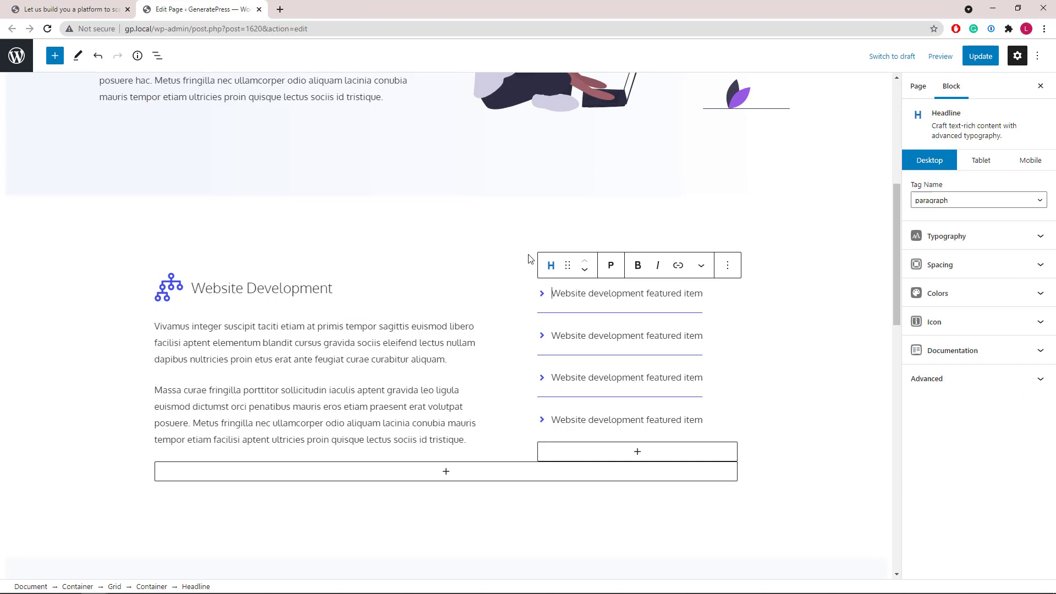
click(929, 276)
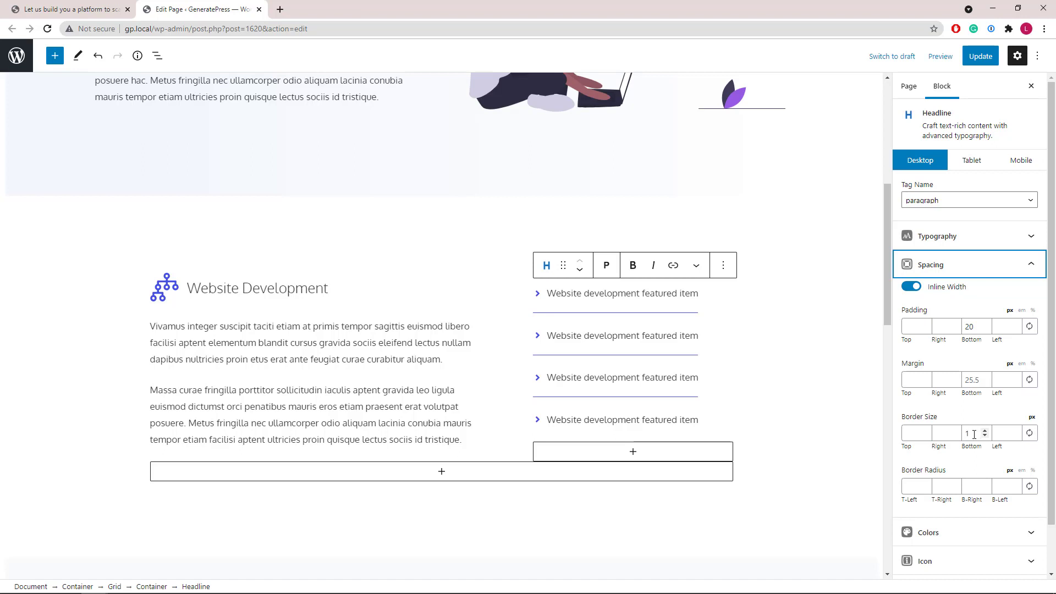
click(1022, 267)
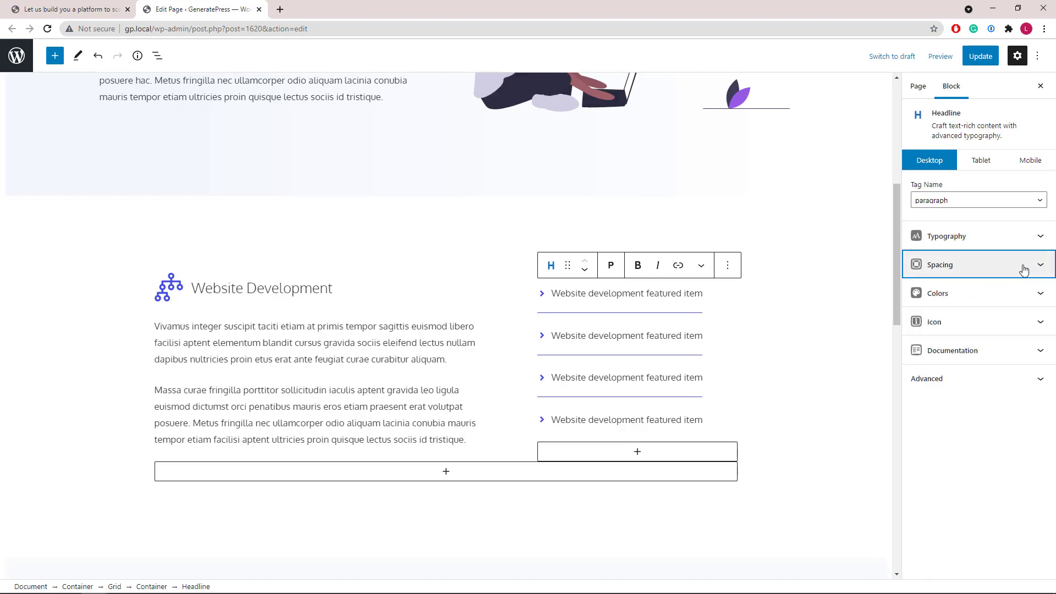
click(1015, 326)
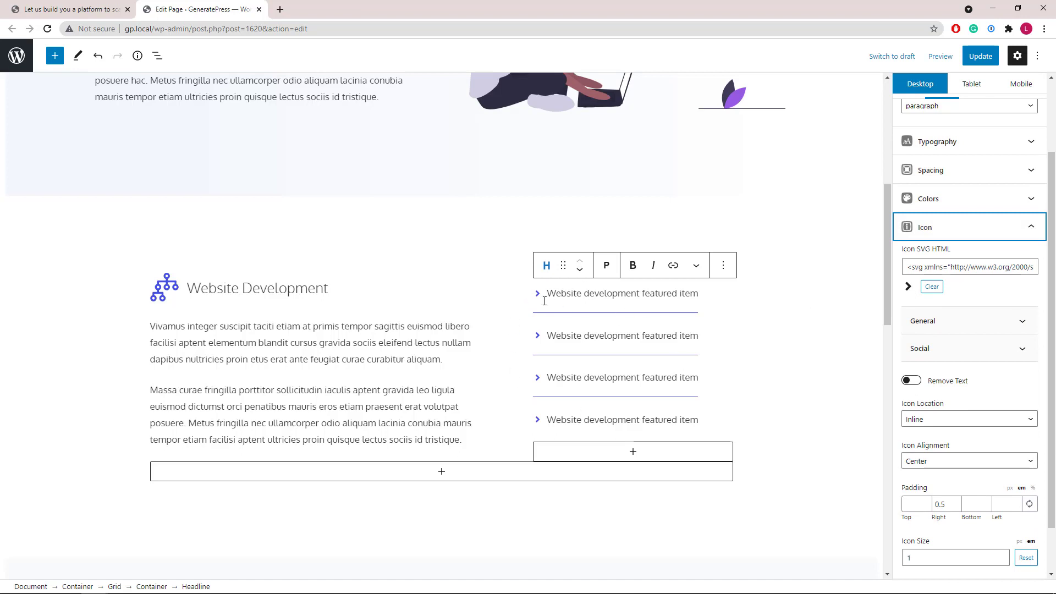
click(1031, 228)
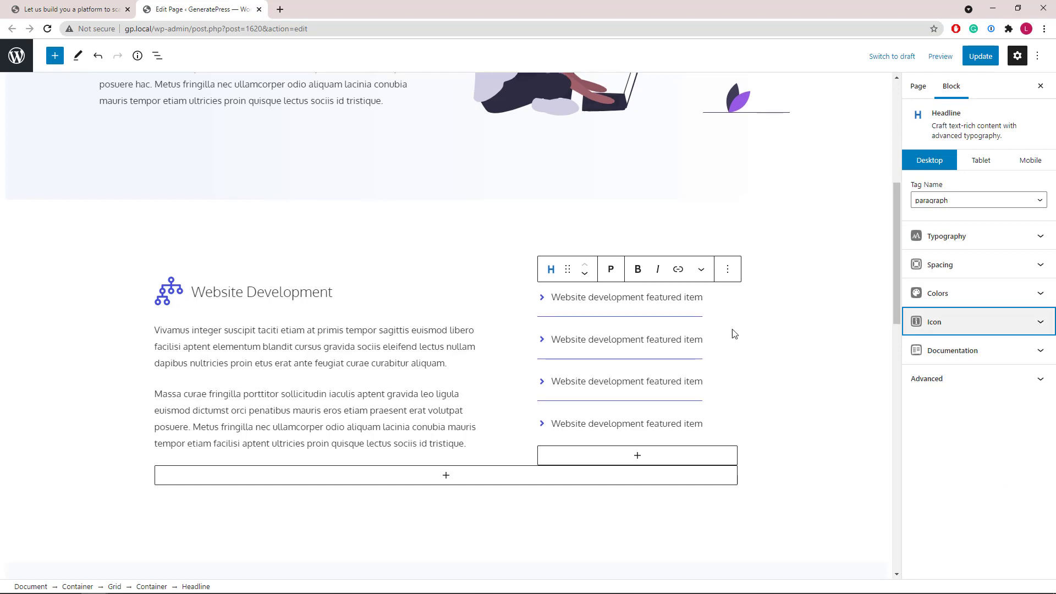
Select the container of the "Reach out to us to get started" section to inspect its layout settings.
scroll(653, 332, down, 15)
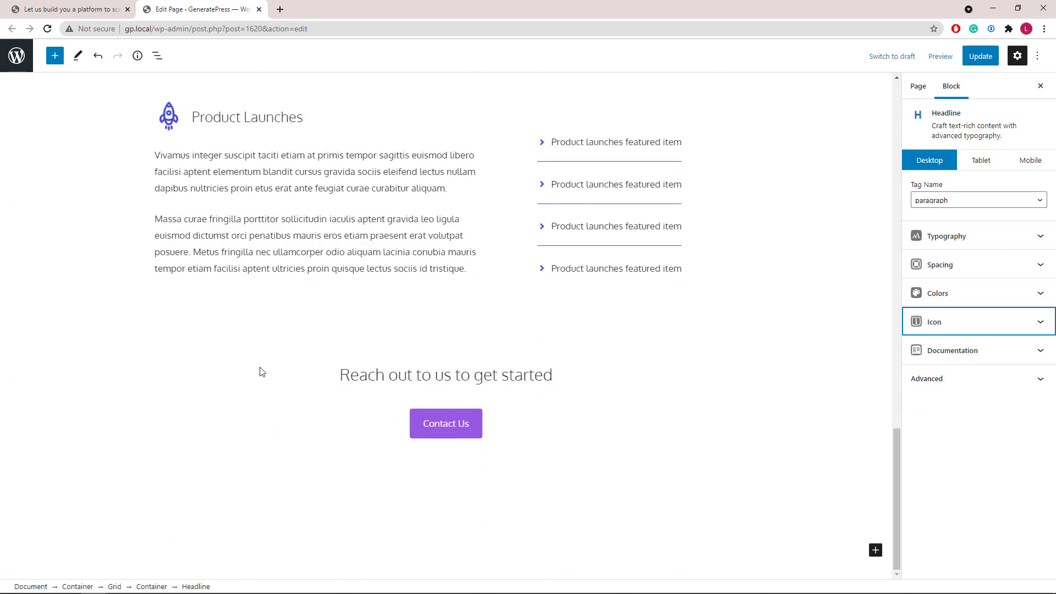
click(235, 384)
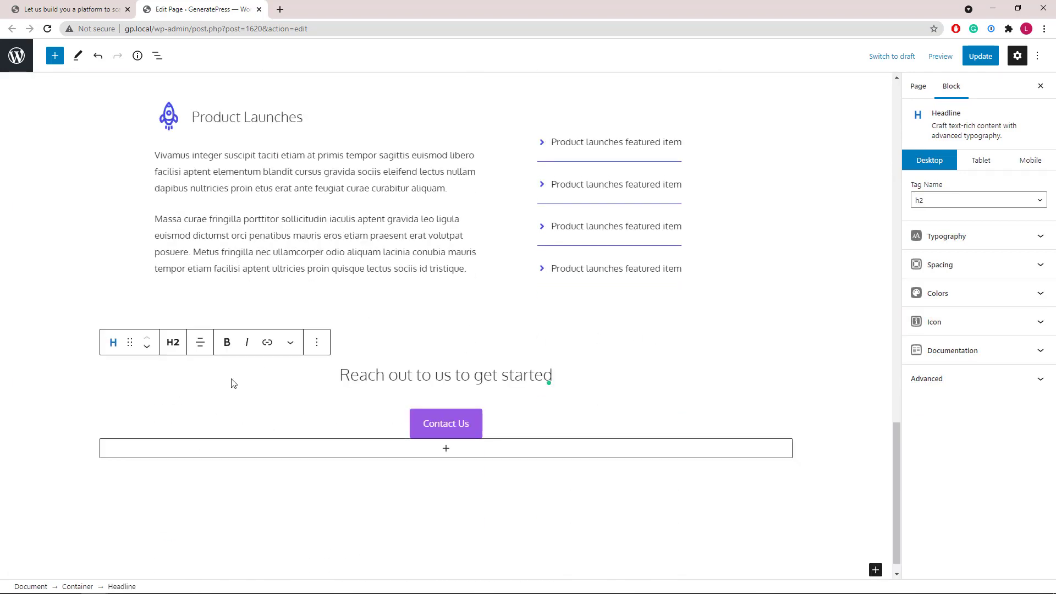
click(142, 383)
click(66, 410)
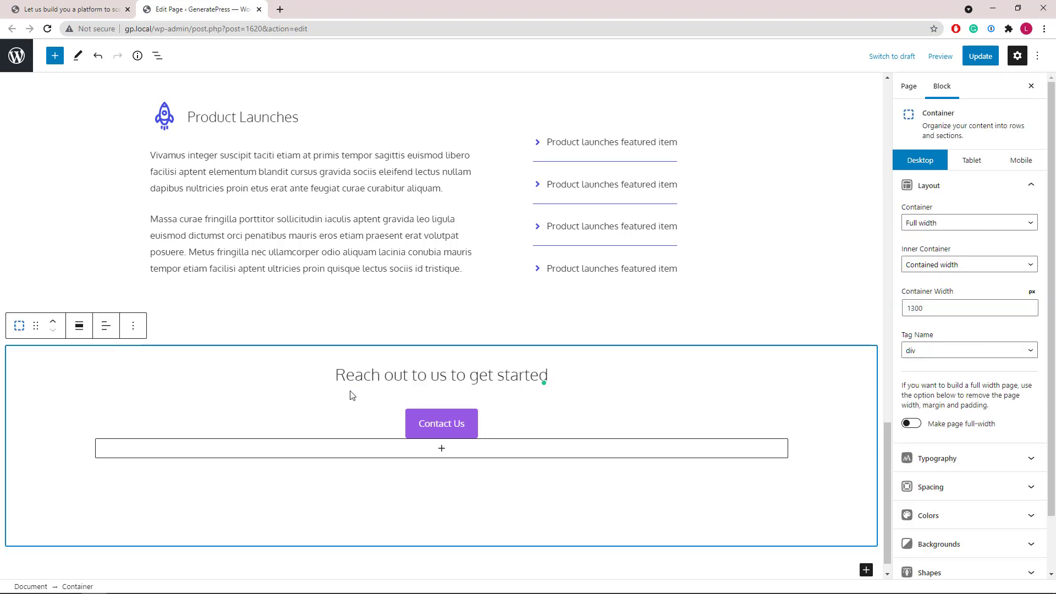
Close the Services page editor and open the site's About page for editing in a separate browser tab.
click(260, 10)
click(574, 89)
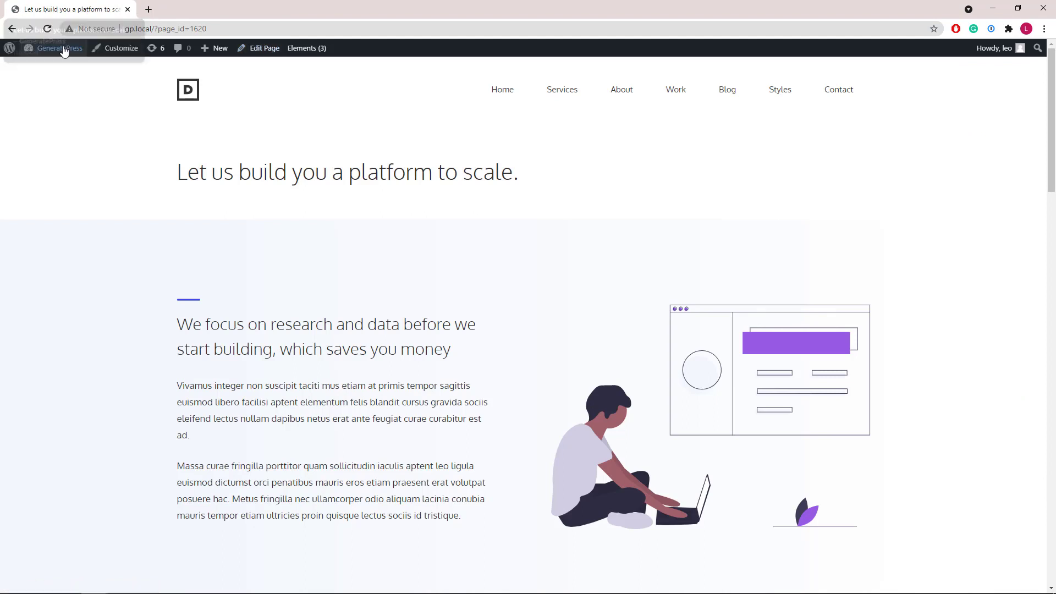
click(617, 94)
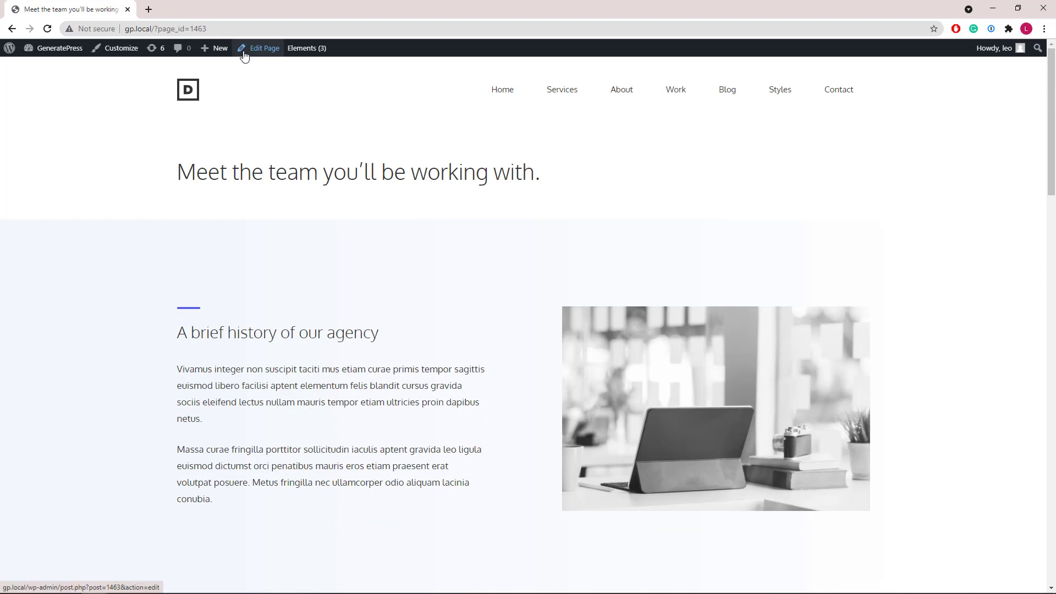
click(148, 11)
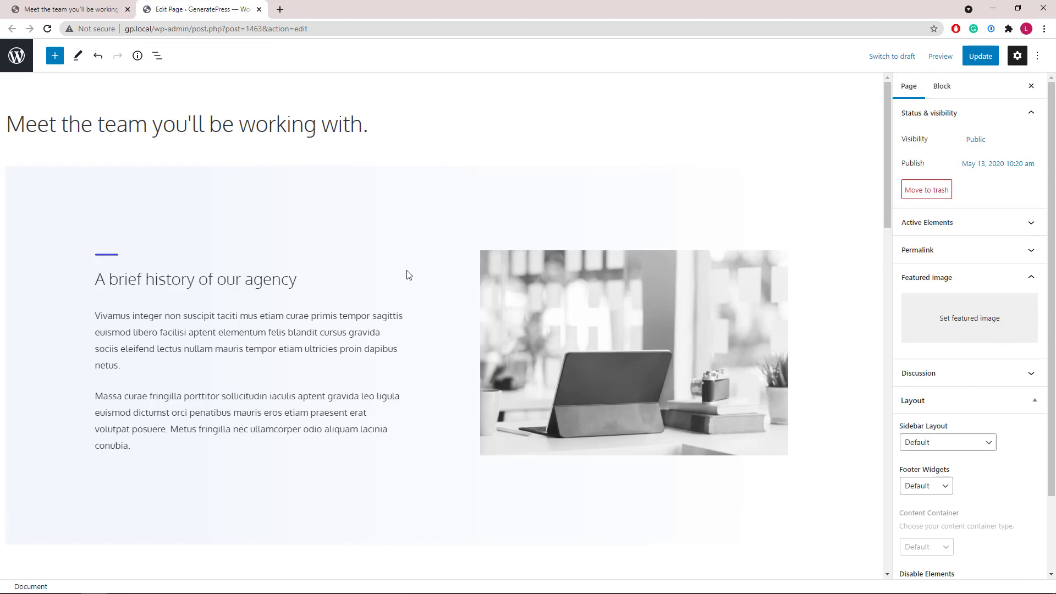
Select the container of the team members section and review its nested grid, image, headline, paragraph and button blocks.
scroll(382, 262, down, 7)
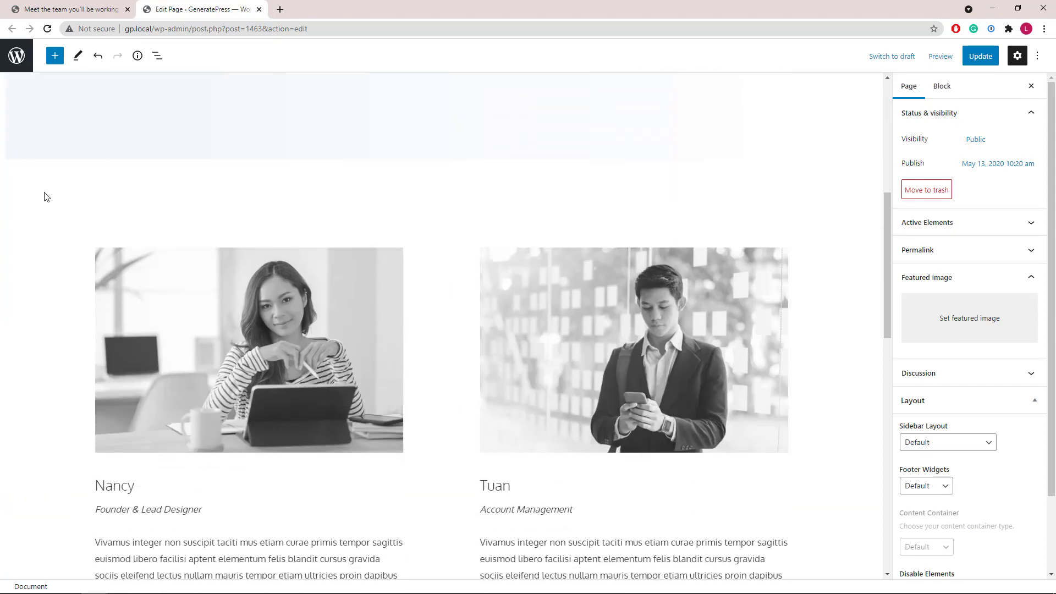
click(47, 197)
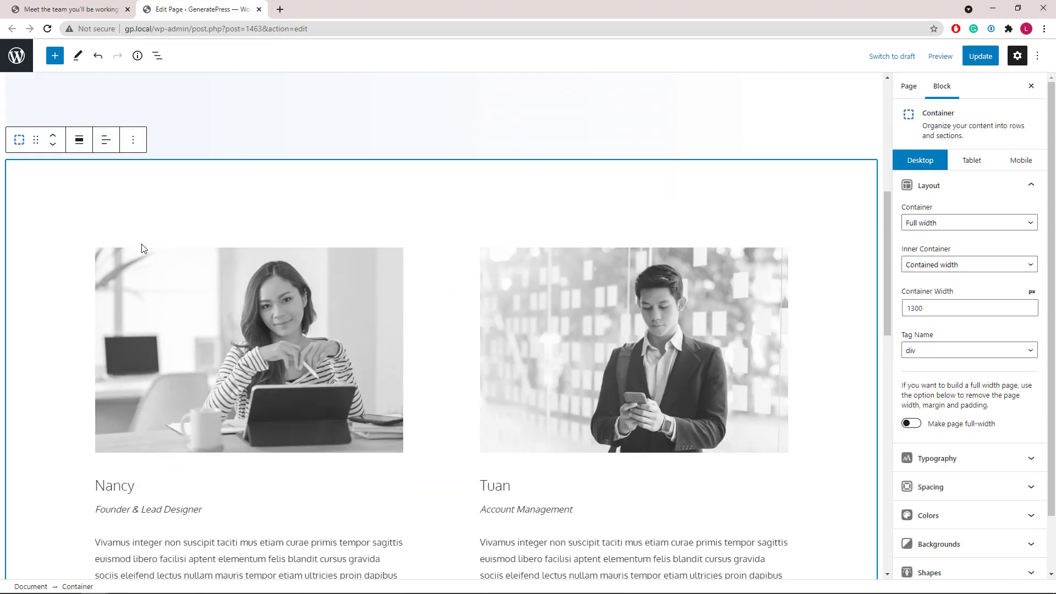
scroll(143, 248, down, 12)
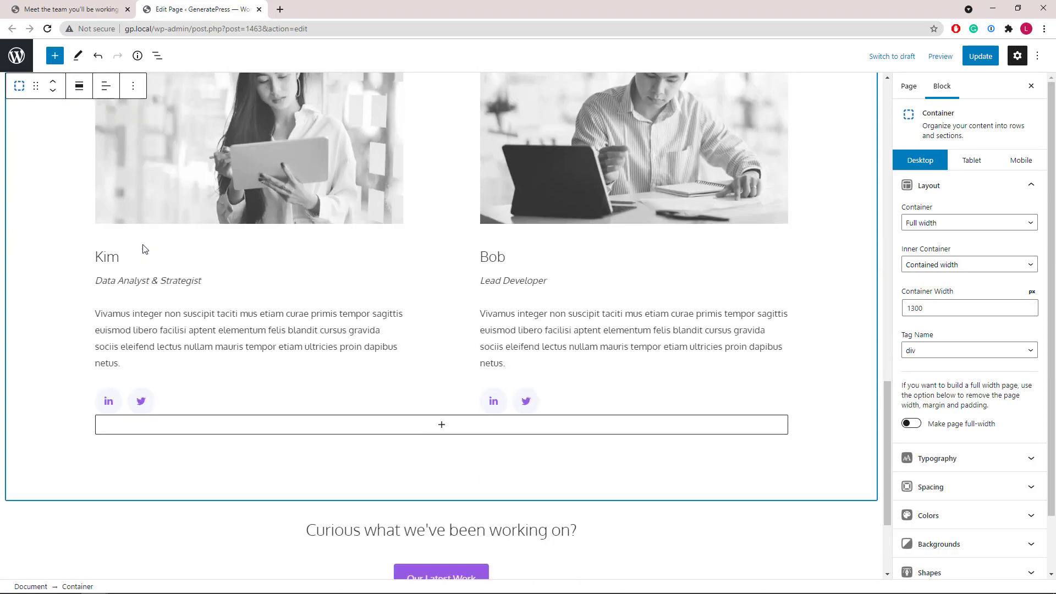
scroll(143, 247, up, 12)
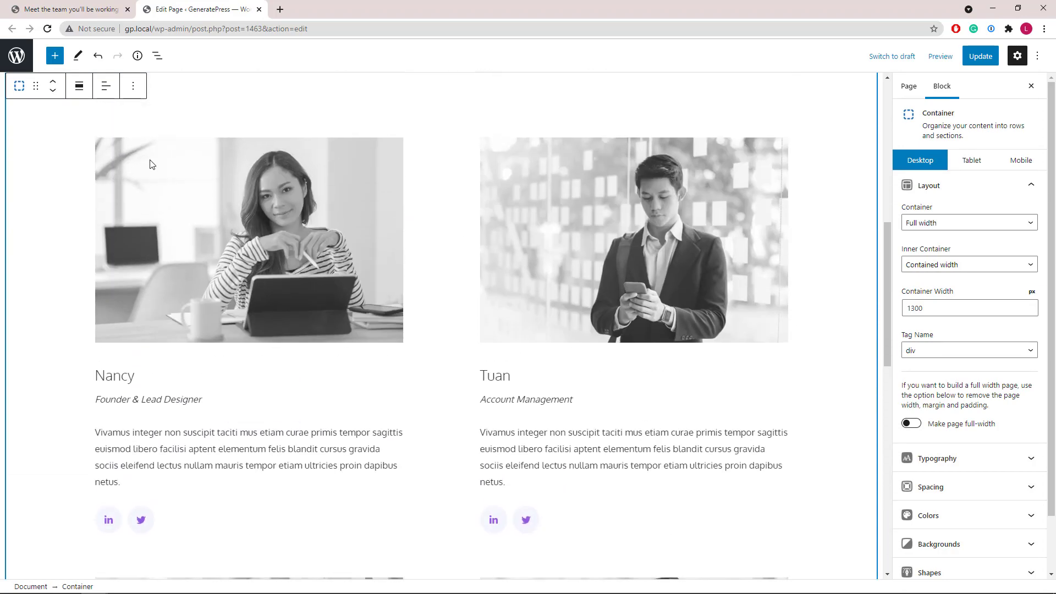
click(157, 55)
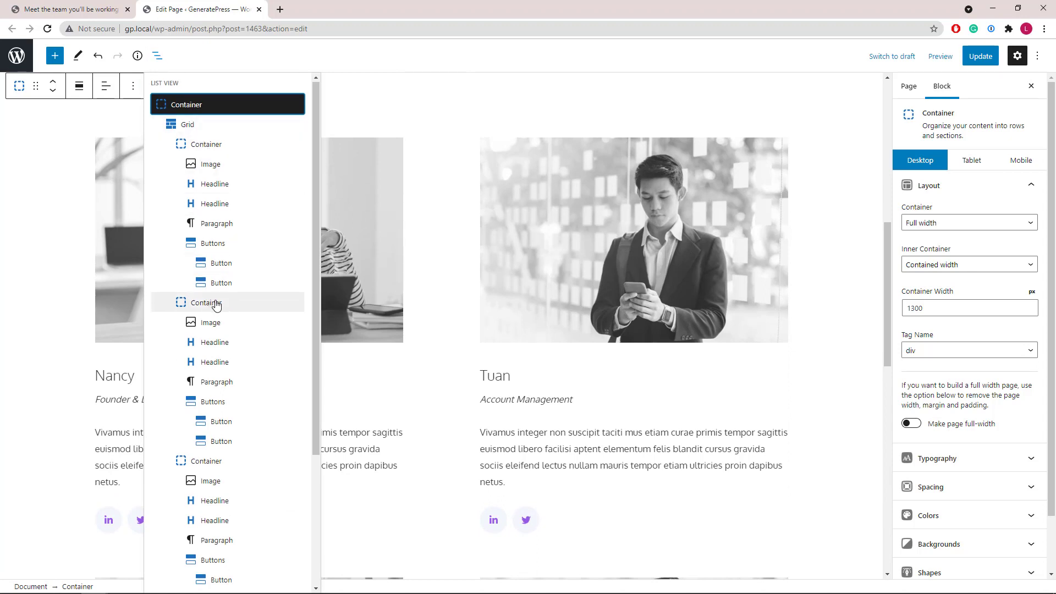
scroll(212, 319, down, 2)
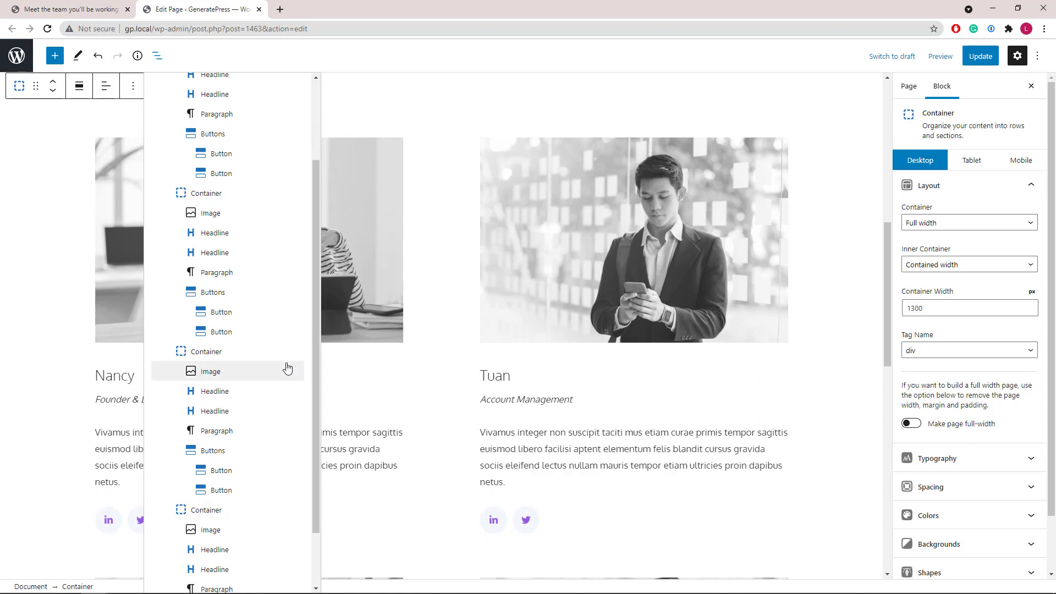
scroll(284, 352, up, 2)
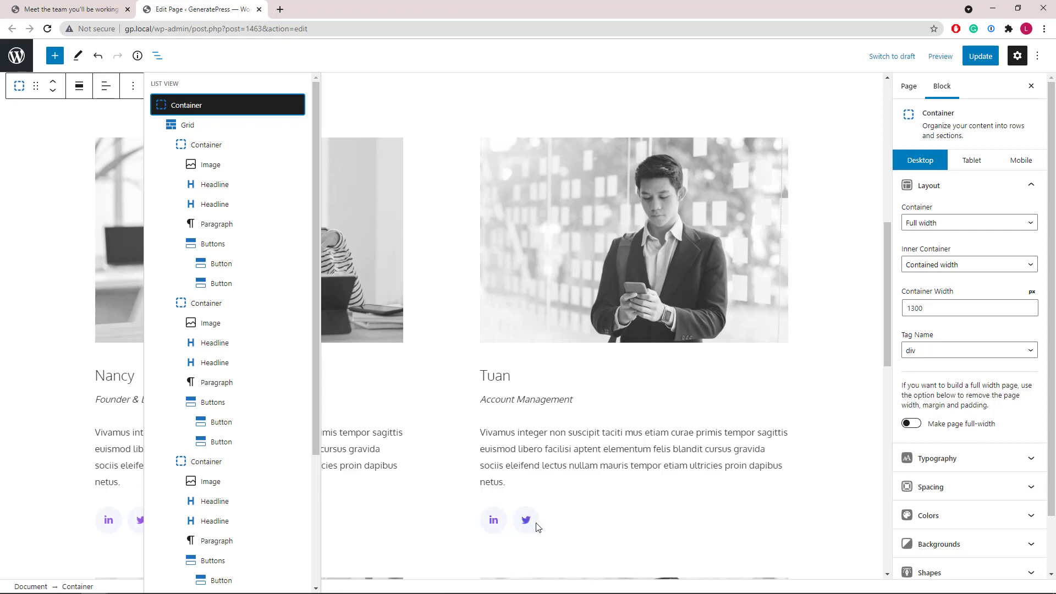
Select the Founder & Lead Designer's column container and compare its structure with the other team member containers.
click(241, 148)
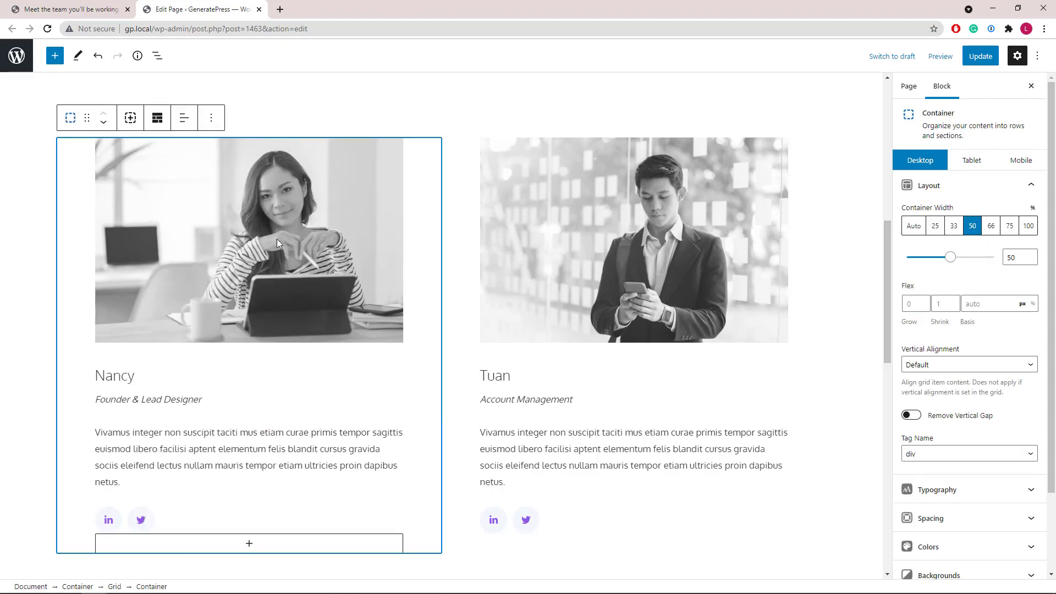
click(157, 56)
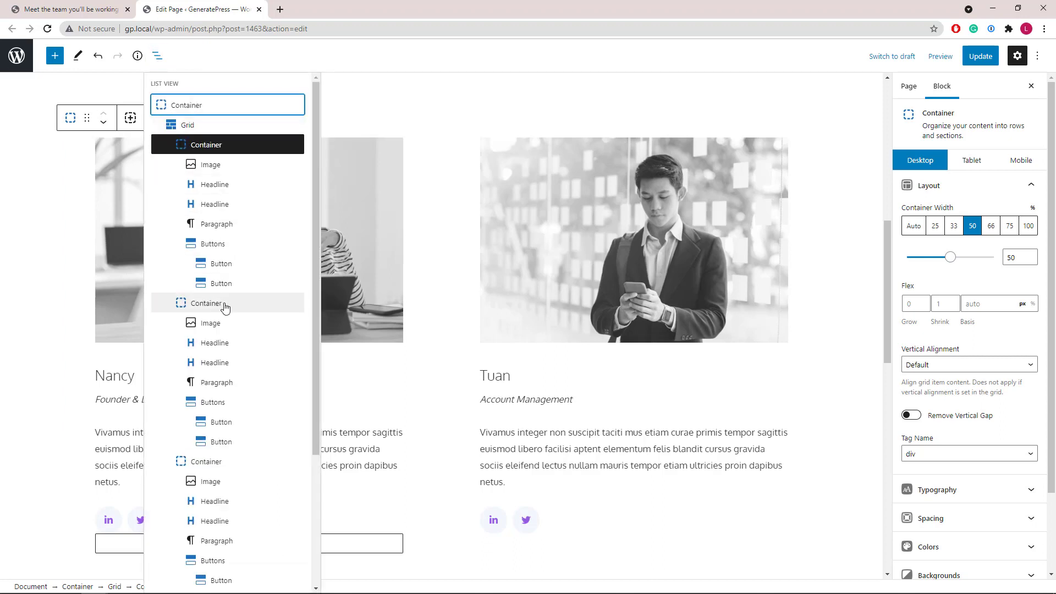
scroll(227, 305, down, 3)
scroll(229, 275, up, 3)
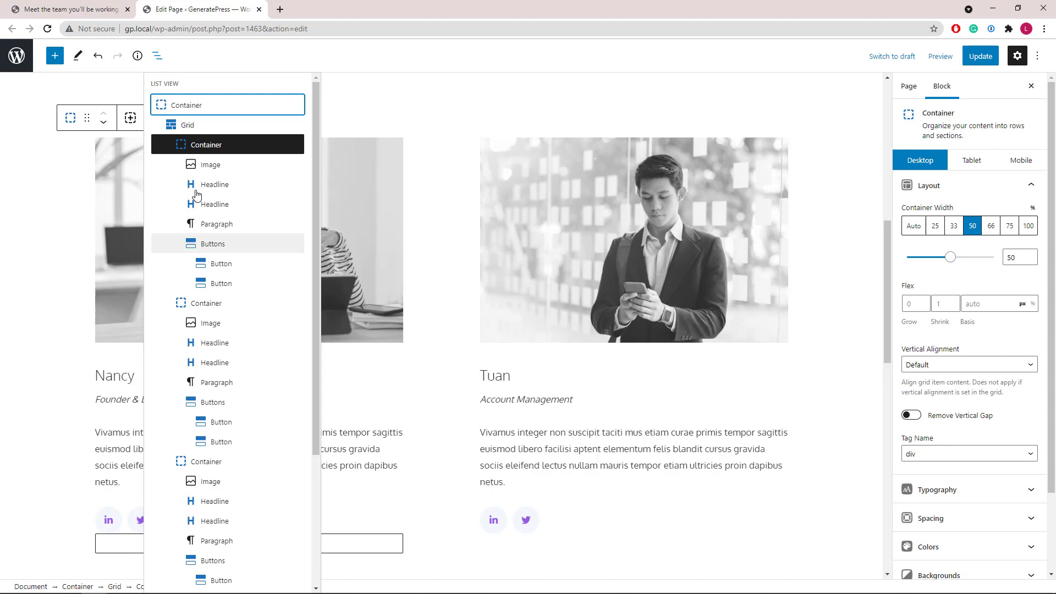
Set the team members grid's horizontal gap to 162 px and its vertical gap to 85 px.
click(194, 125)
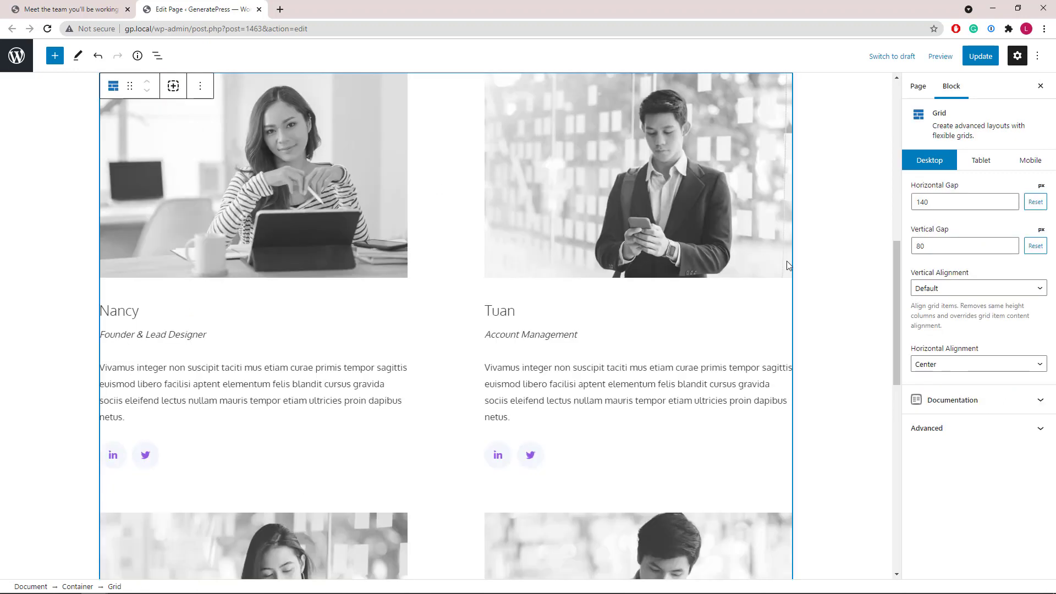
click(1002, 202)
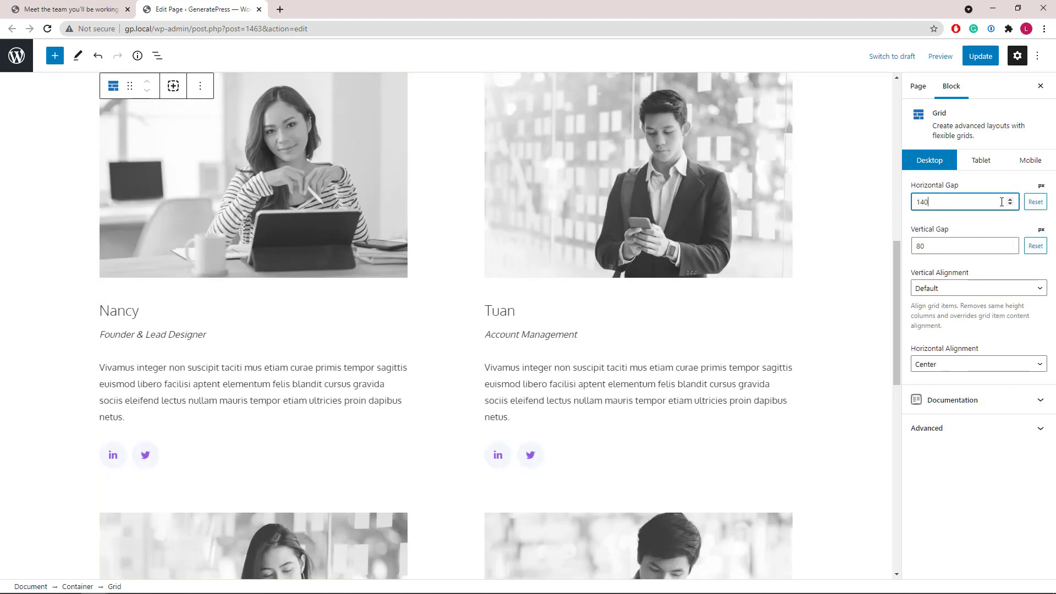
drag(1010, 201, 1012, 252)
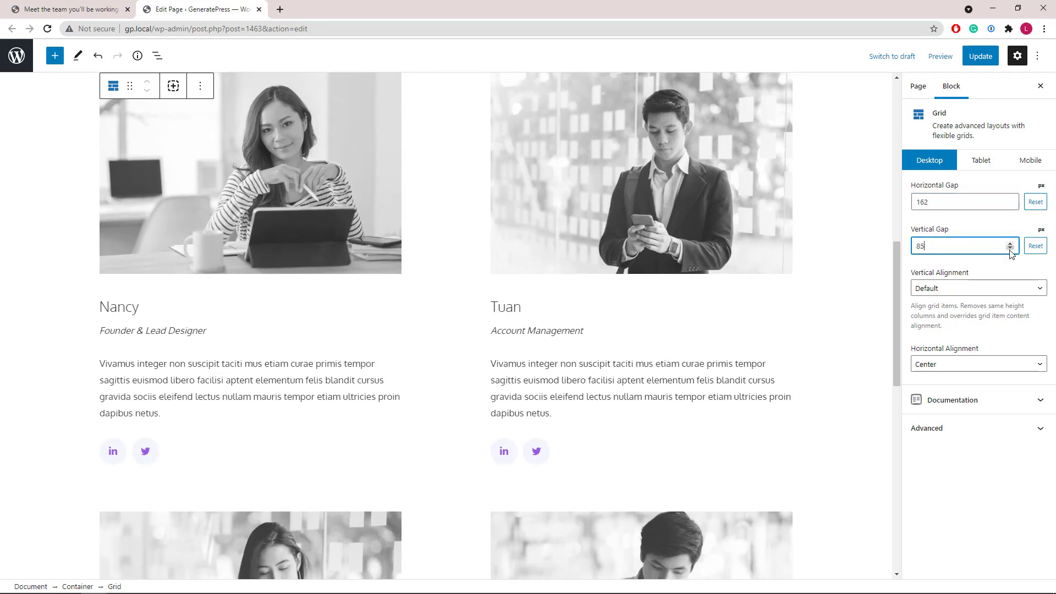
scroll(454, 216, down, 10)
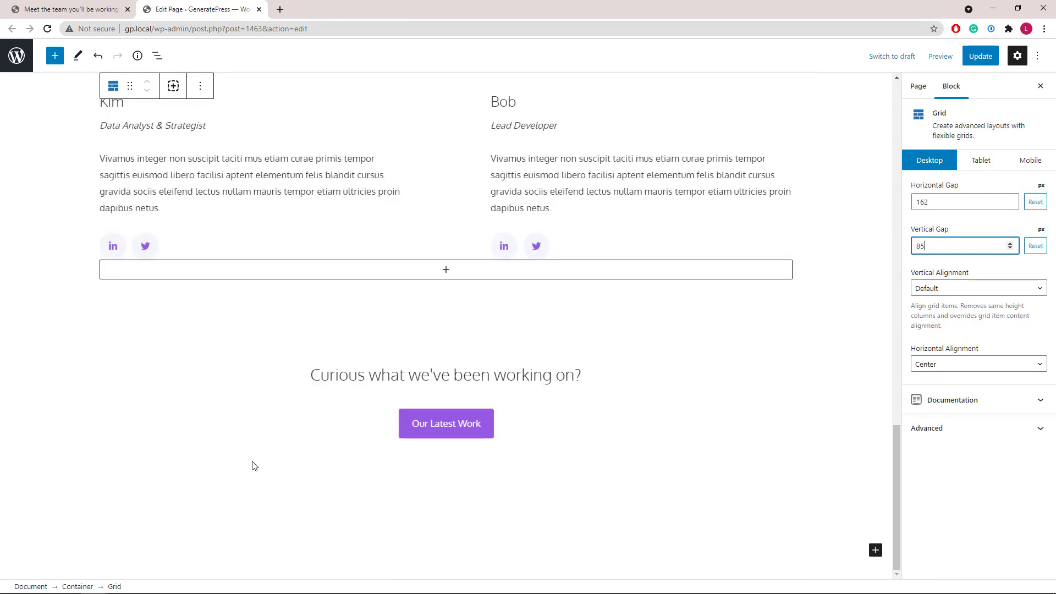
Close the About page editor without saving and open the Work page for editing in a separate browser tab.
scroll(220, 280, up, 10)
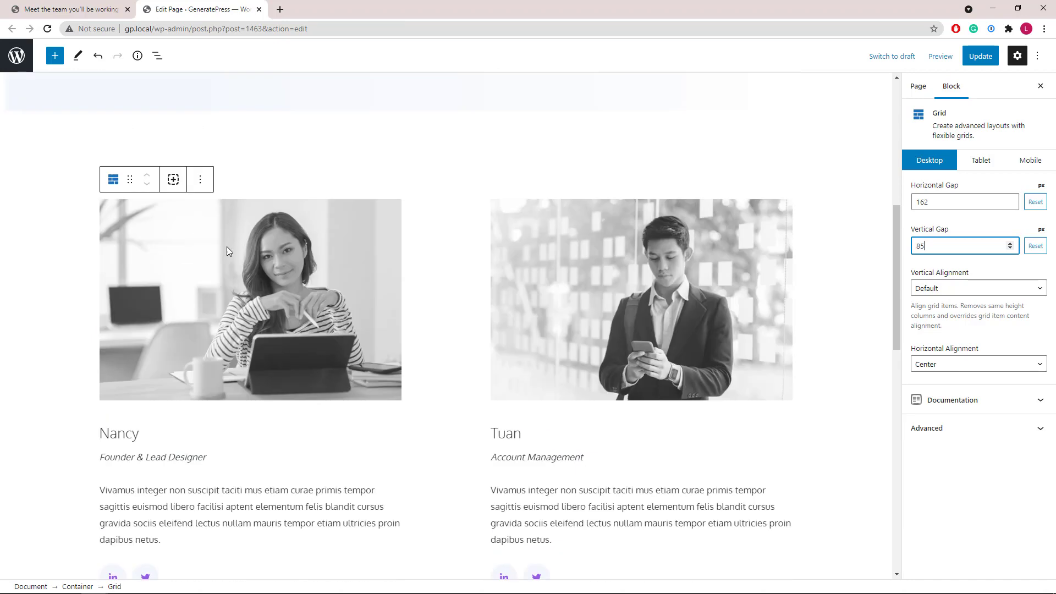
click(259, 10)
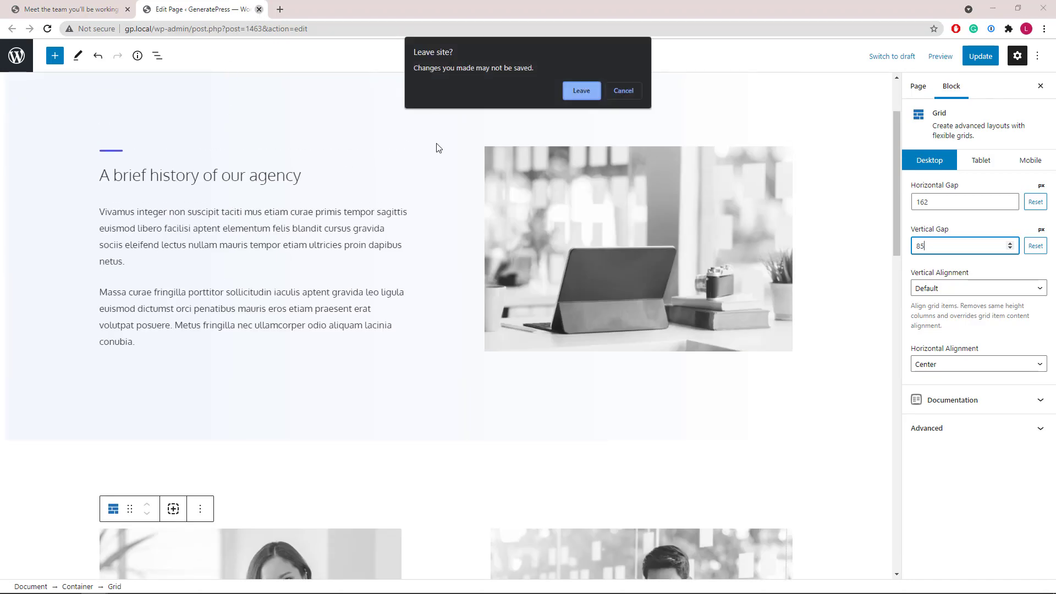
click(577, 92)
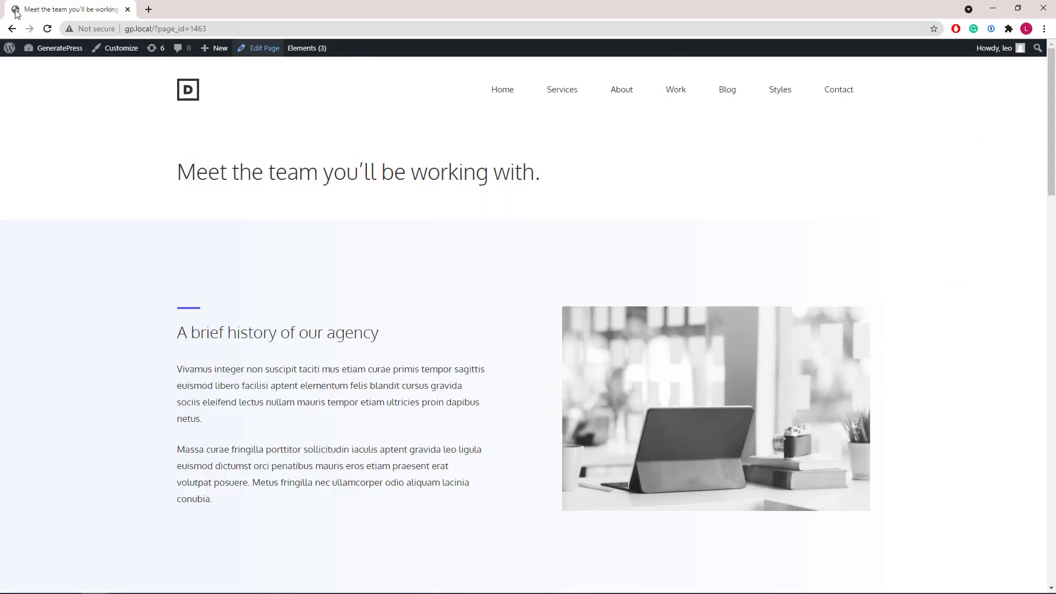
click(665, 90)
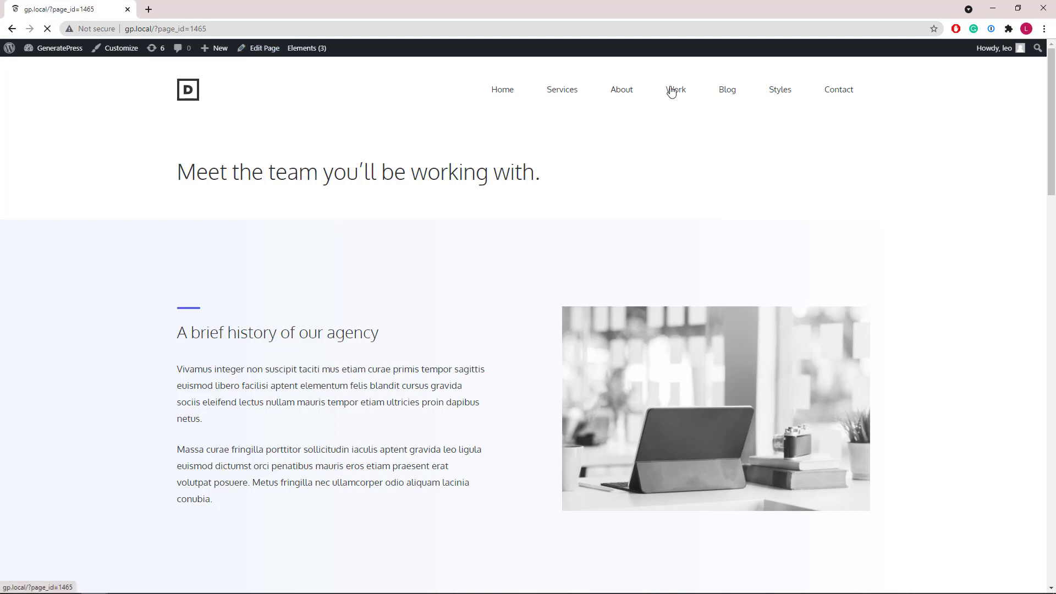
middle_click(247, 51)
click(155, 12)
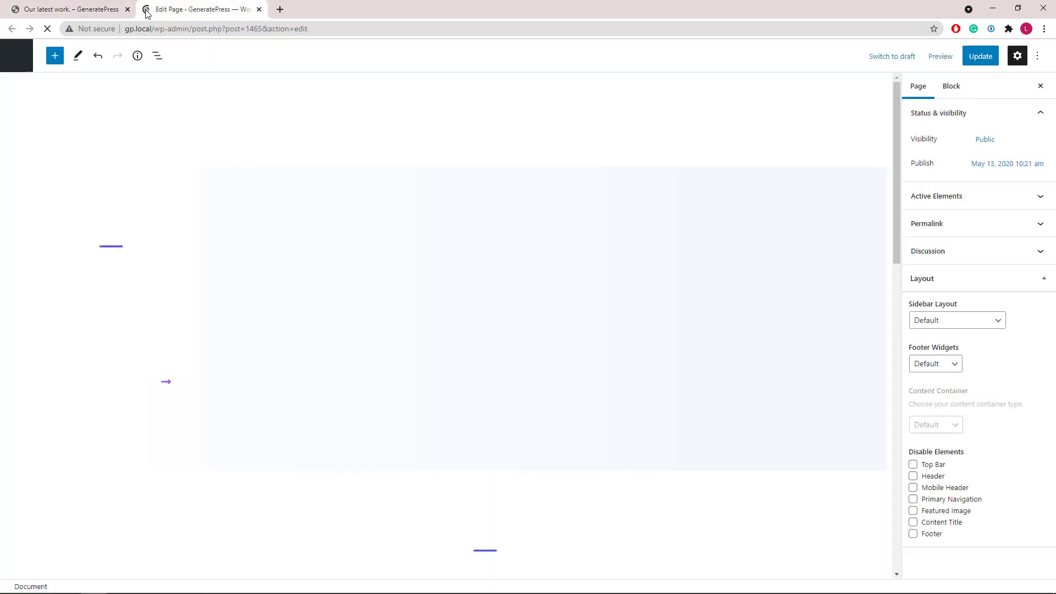
Swap the text and phone image containers in the first project section's grid, and restore their original order.
scroll(440, 235, down, 10)
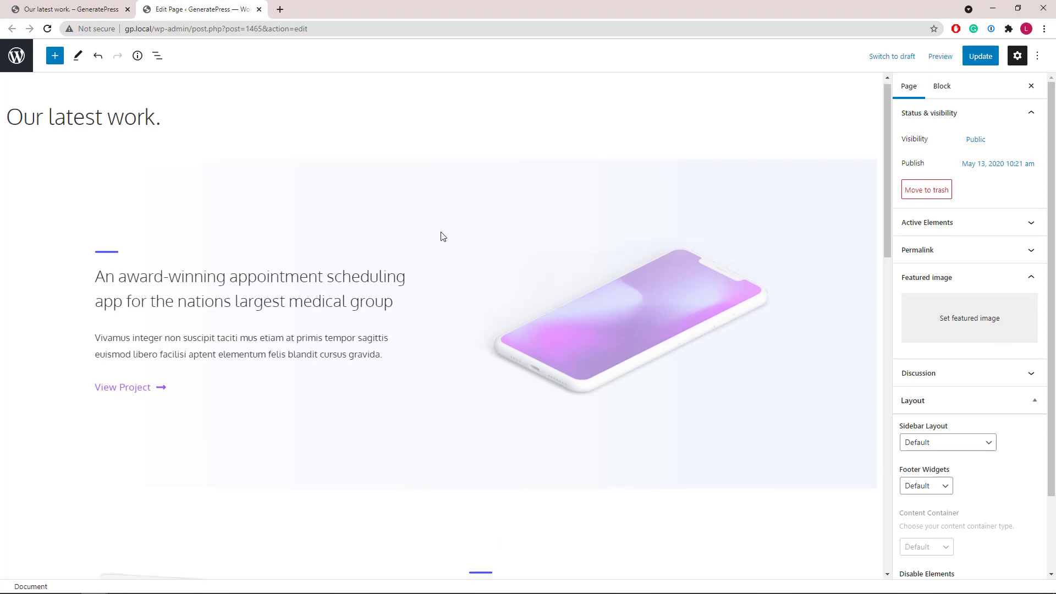
scroll(507, 300, down, 5)
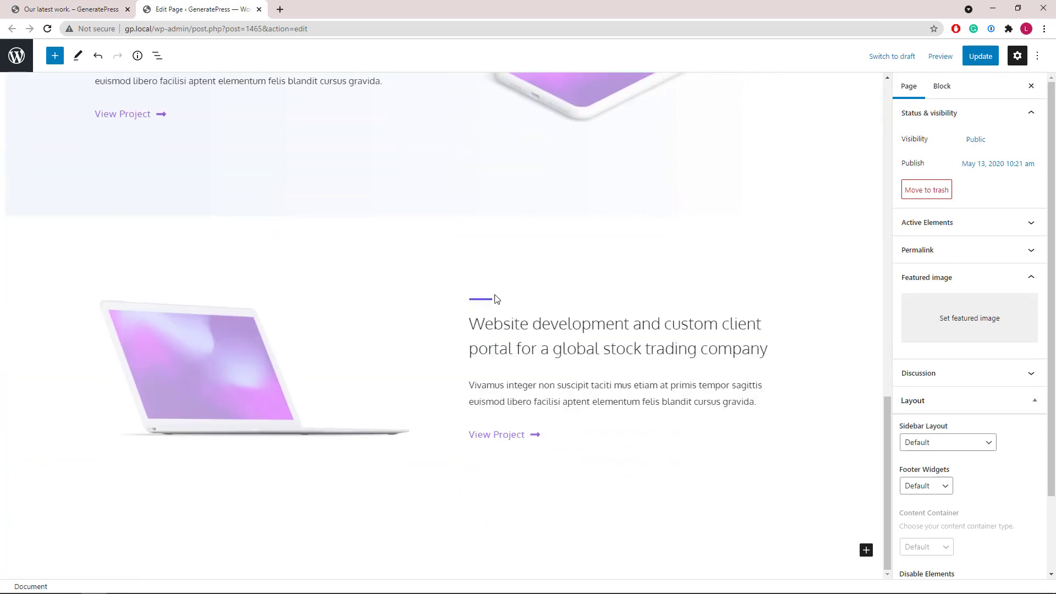
scroll(507, 302, up, 12)
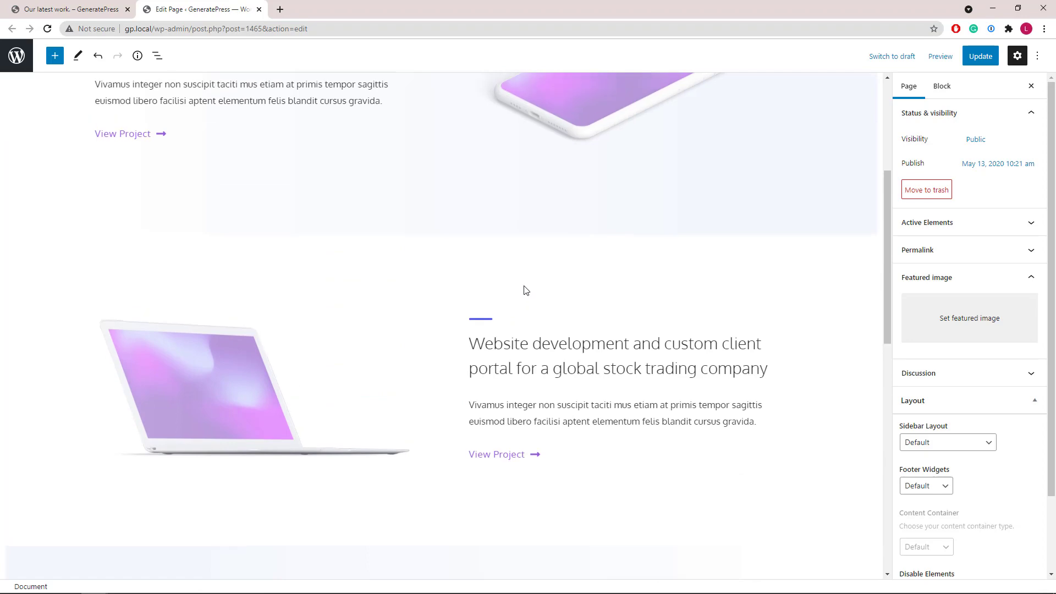
scroll(523, 290, up, 5)
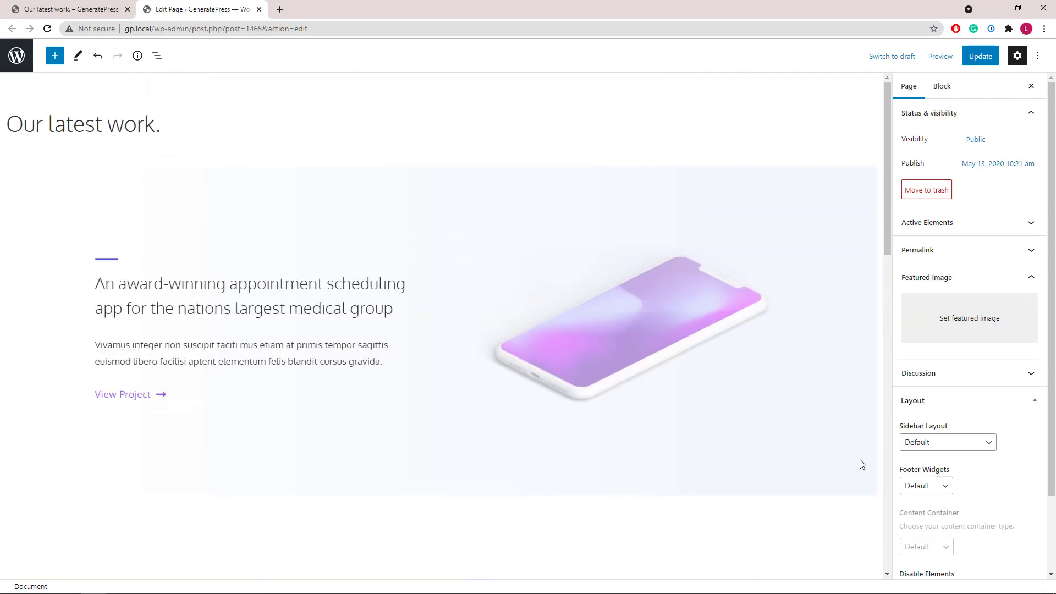
click(161, 61)
click(204, 145)
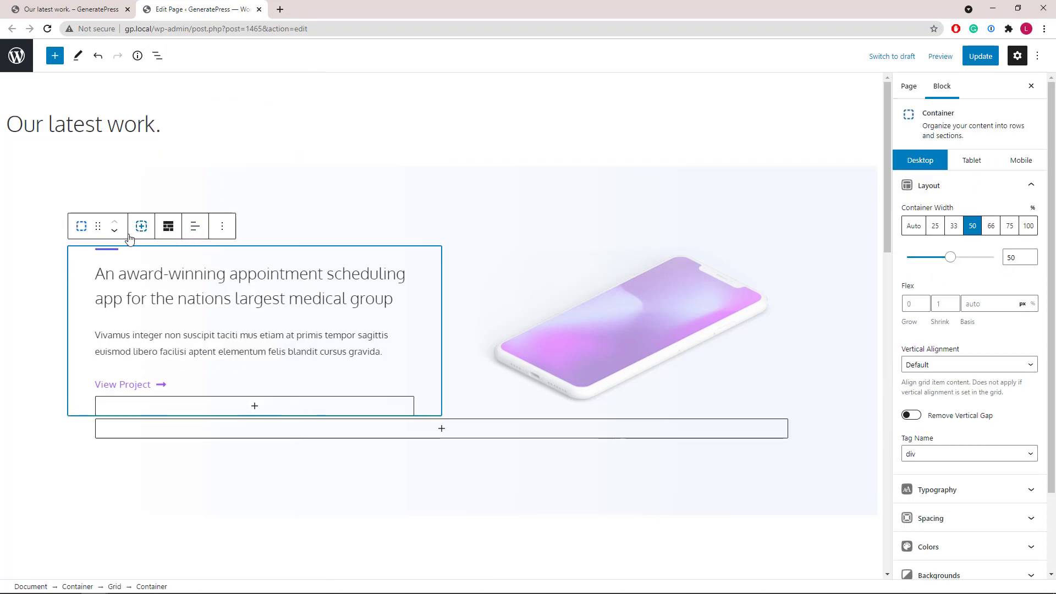
click(114, 230)
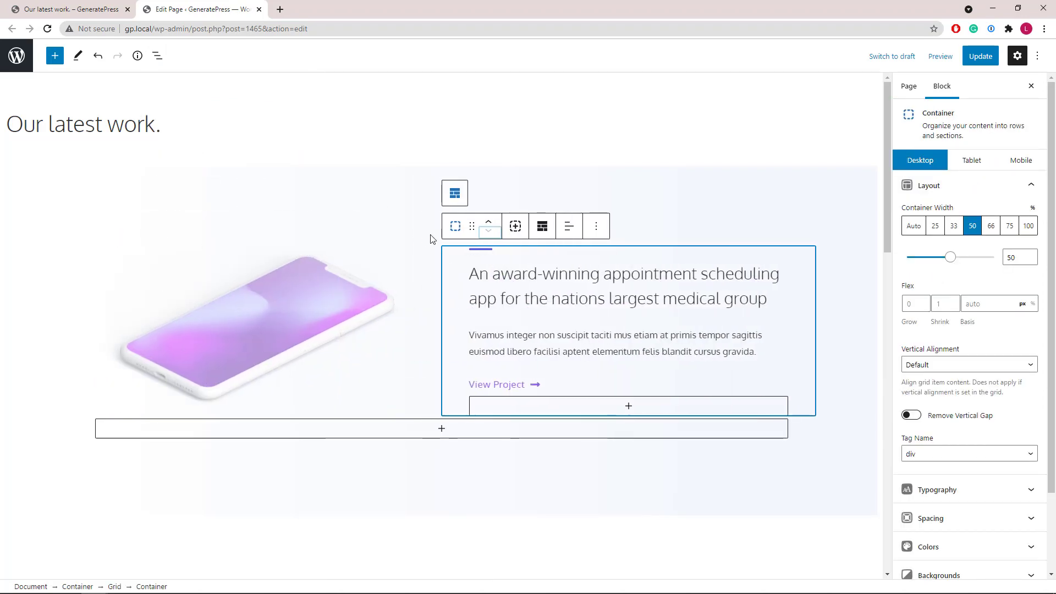
click(489, 222)
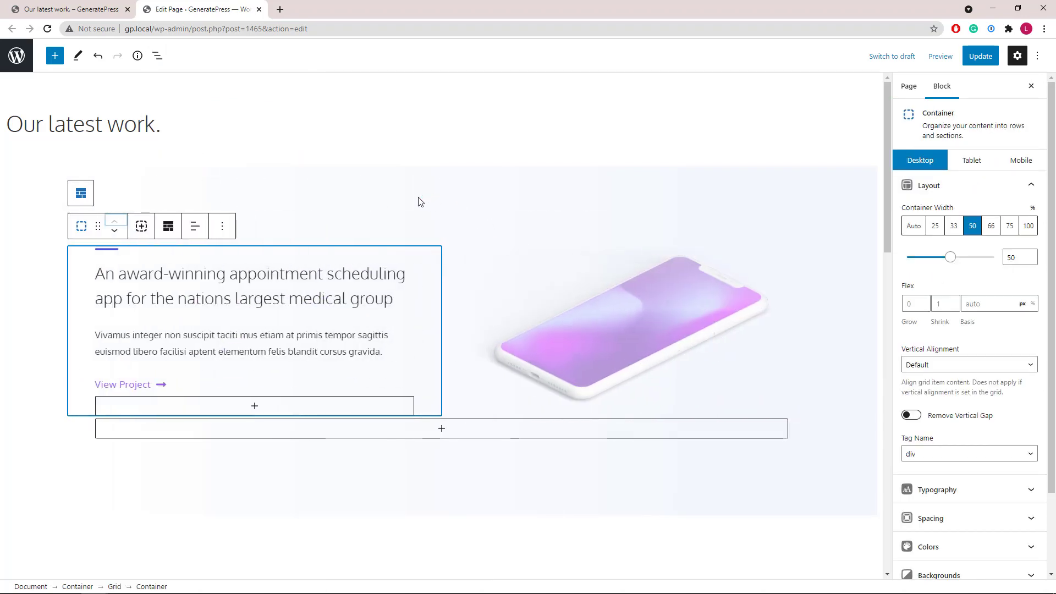
Close the Work page editor without saving and review the Styles page's headlines, body text, colors and buttons.
click(259, 10)
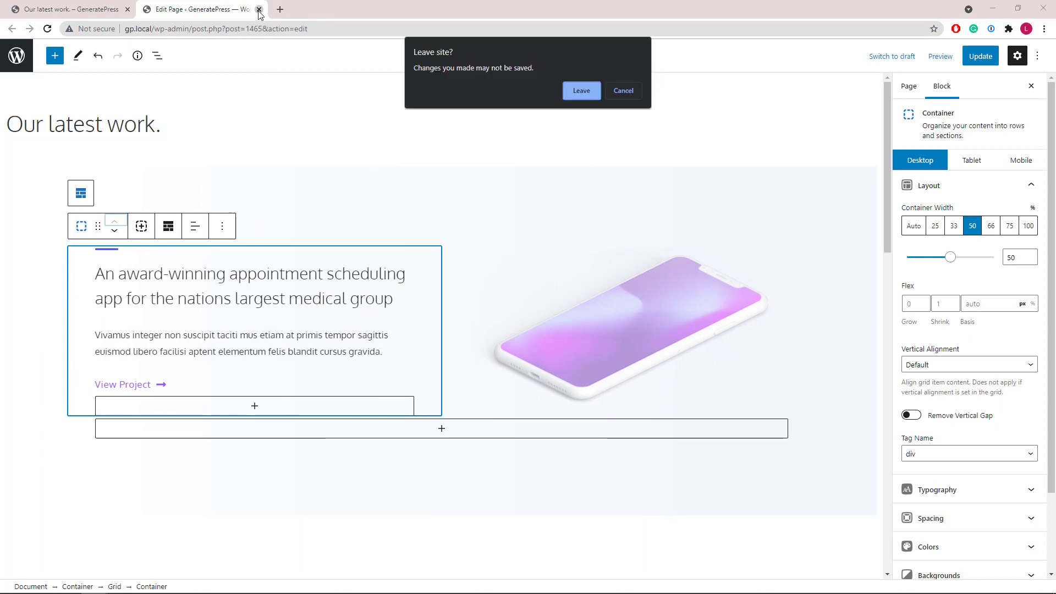
click(579, 96)
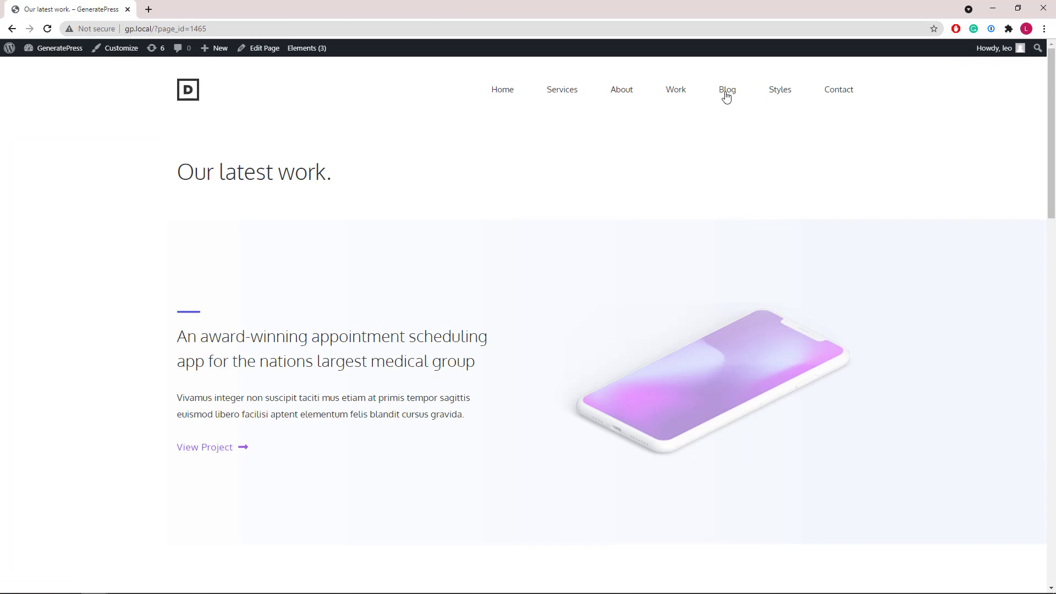
click(778, 95)
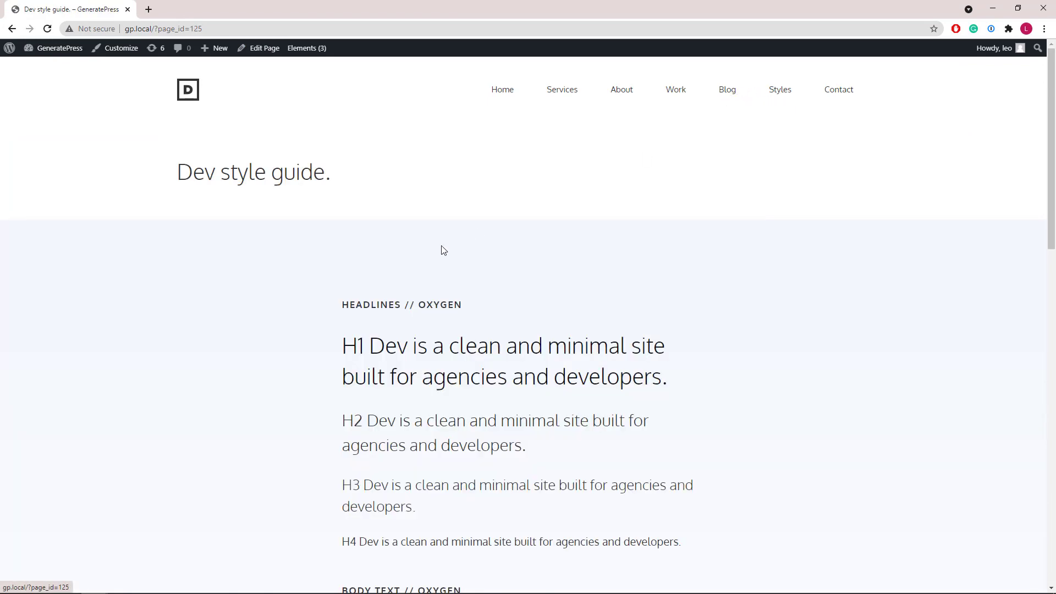
scroll(444, 251, down, 7)
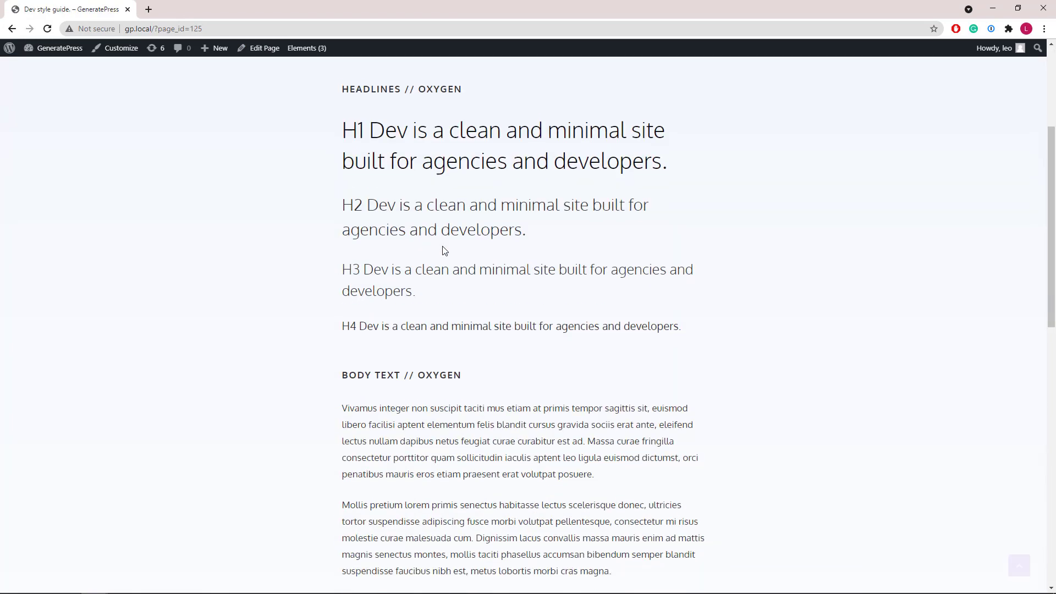
scroll(444, 251, up, 3)
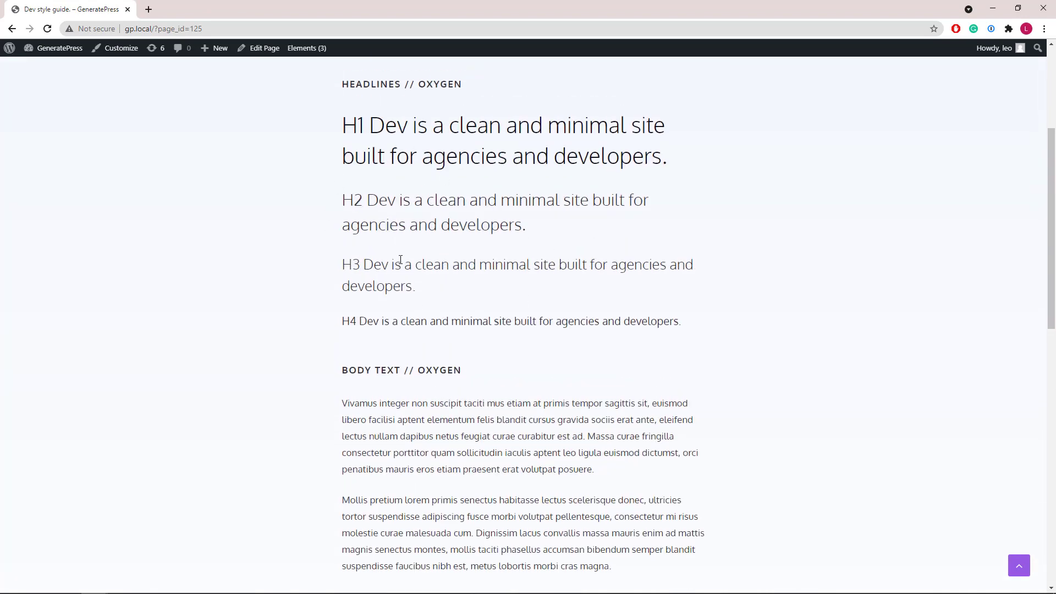
scroll(401, 266, down, 4)
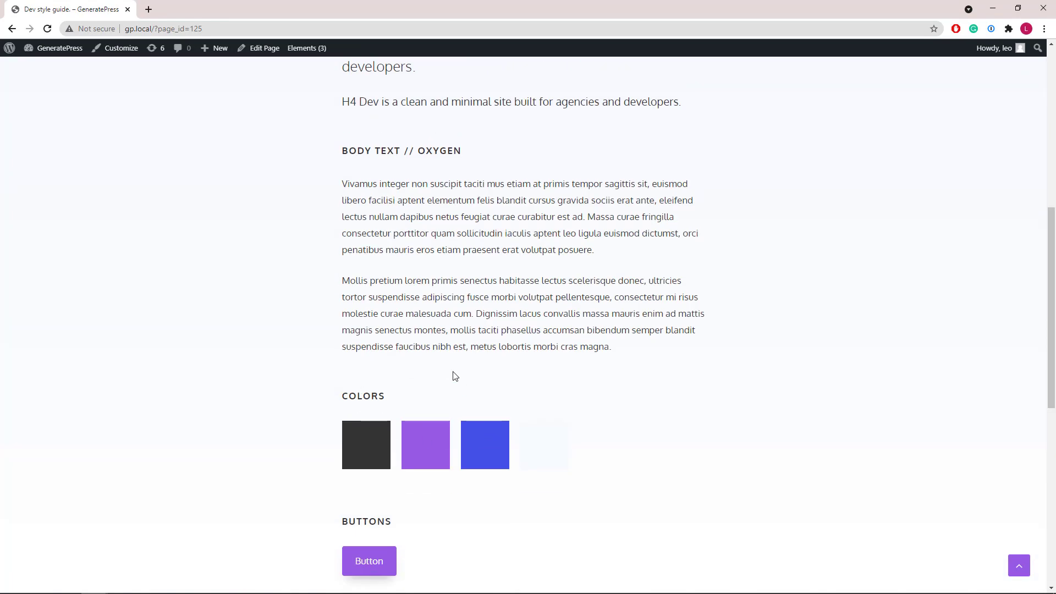
scroll(456, 377, down, 3)
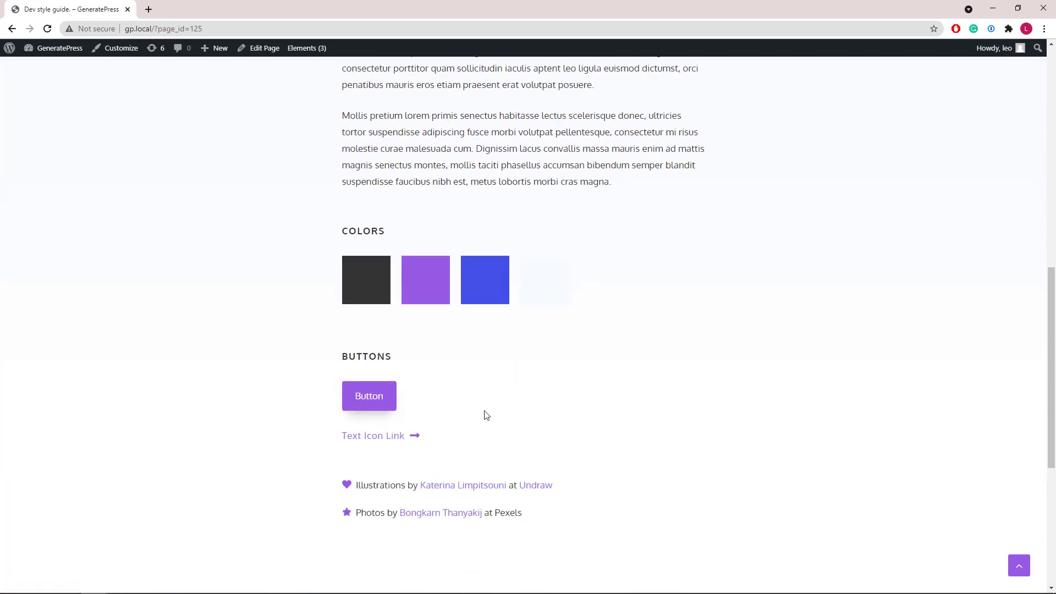
scroll(486, 415, up, 15)
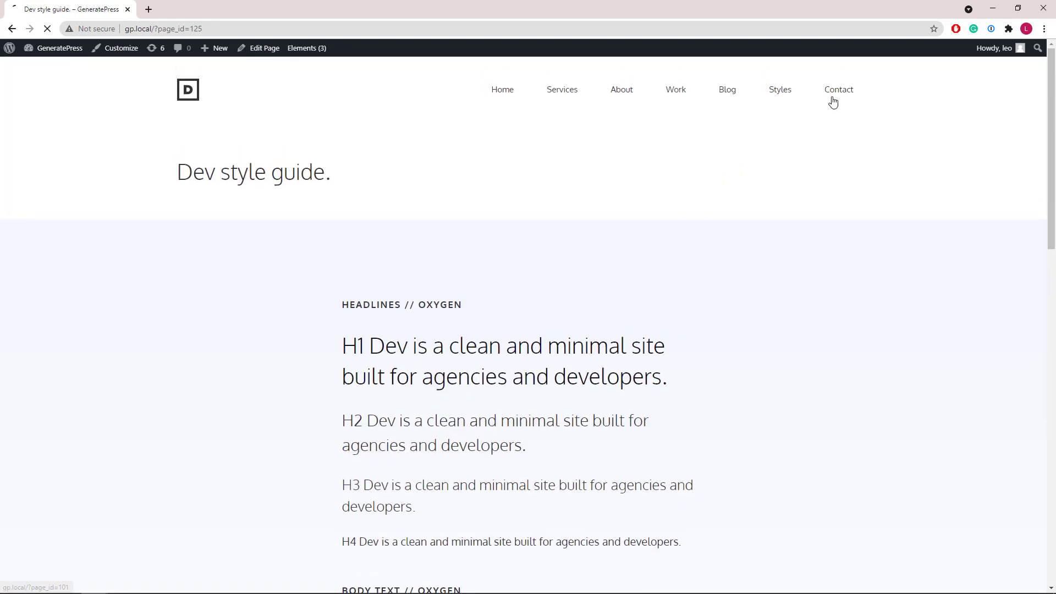
Open the Contact page for editing in a separate browser tab and select the nested grid holding the Contact and Main Office columns.
click(830, 101)
middle_click(233, 48)
click(160, 13)
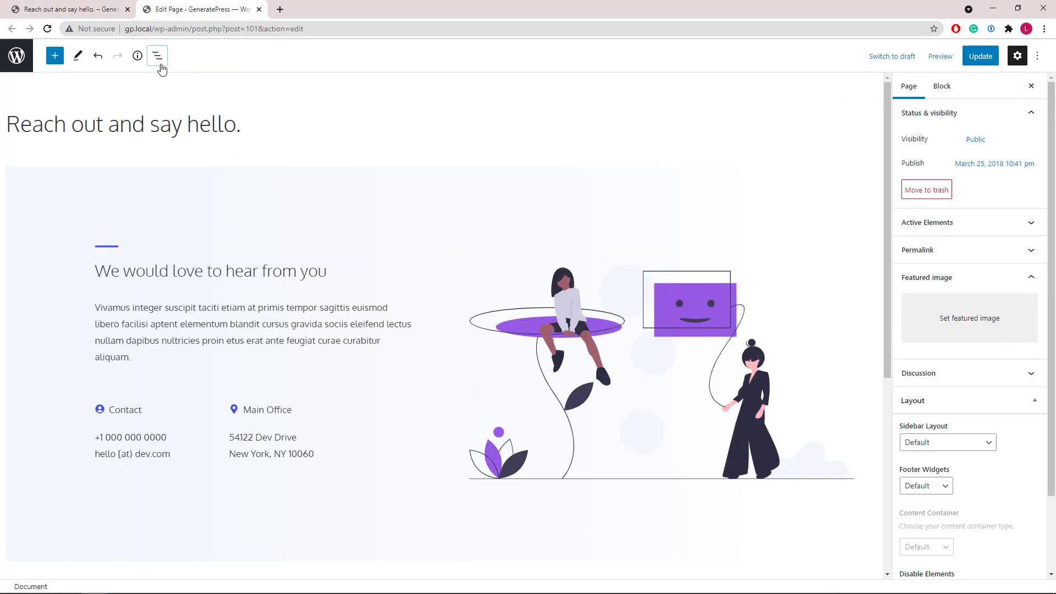
click(157, 56)
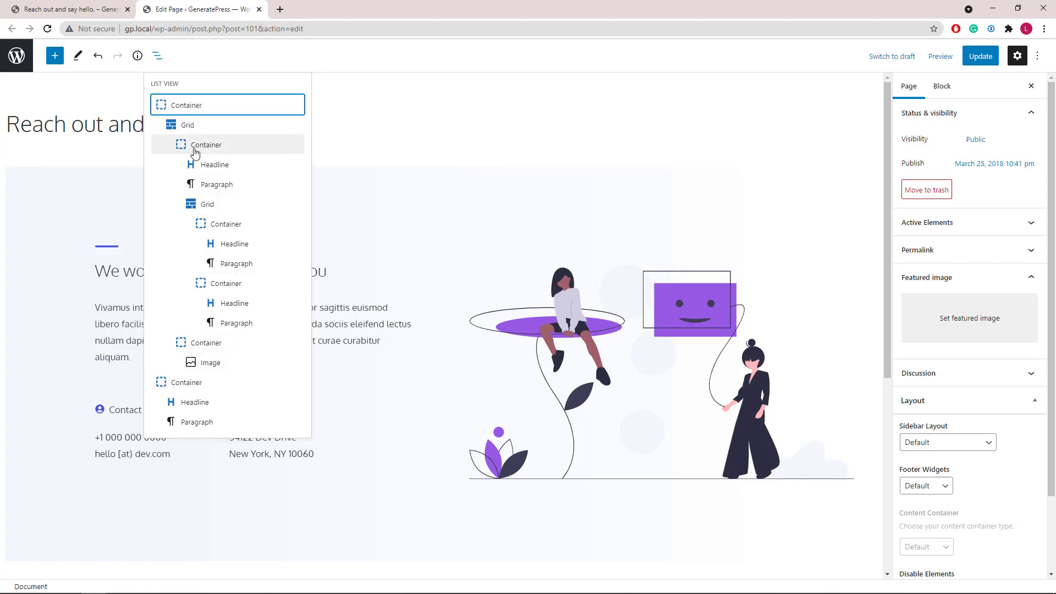
click(212, 211)
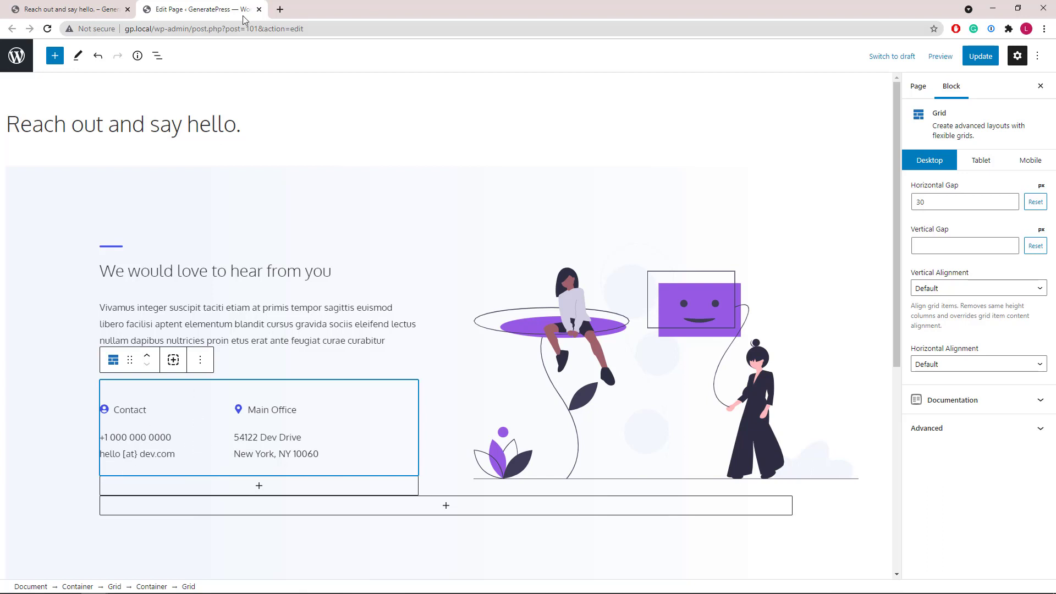
Close the Contact page editor and open the site's Elements list in a separate browser tab.
click(258, 9)
click(576, 90)
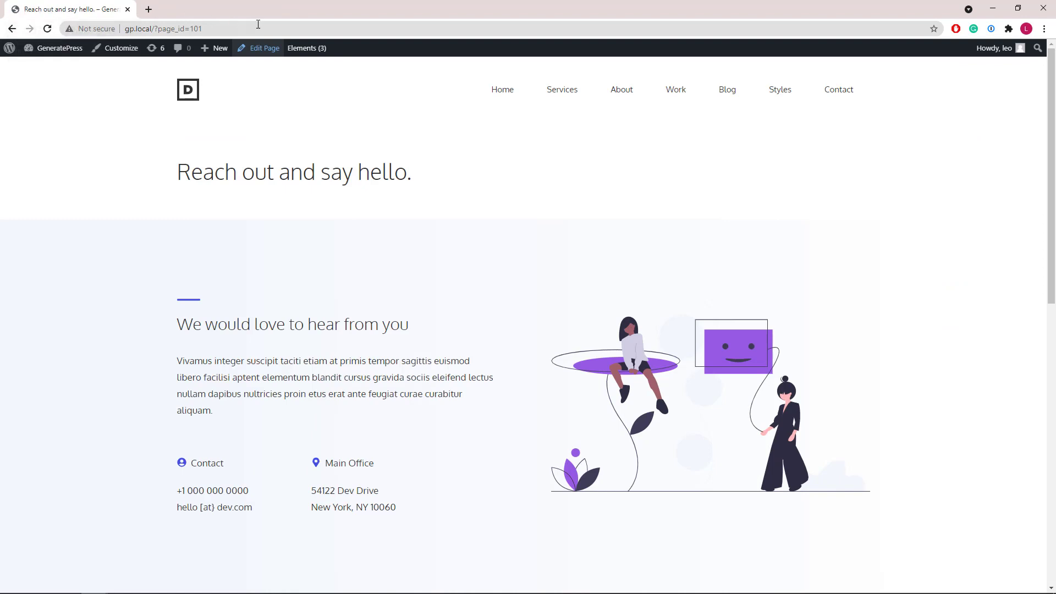
middle_click(290, 53)
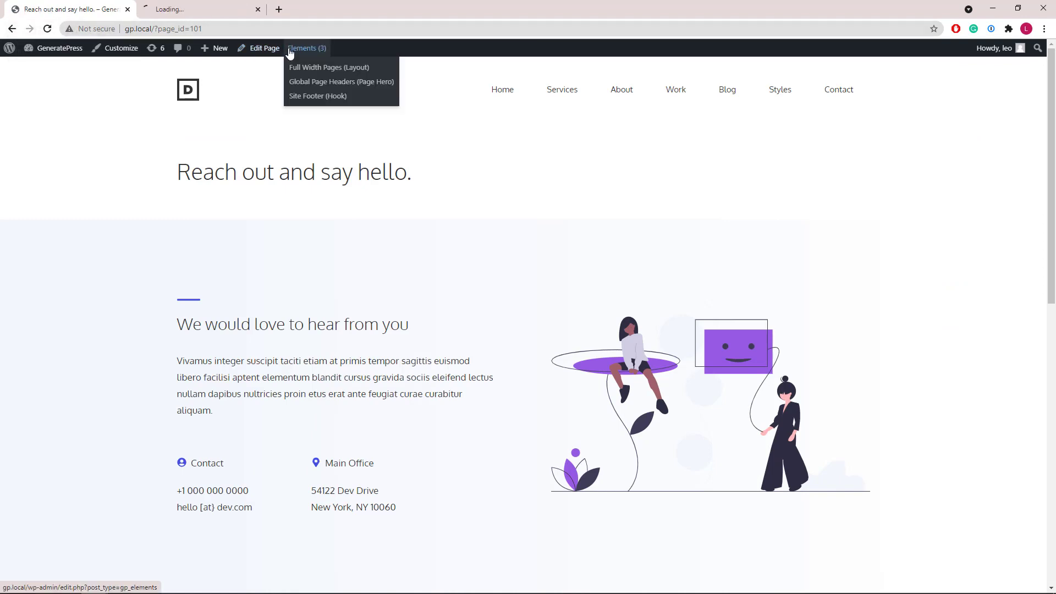
click(149, 14)
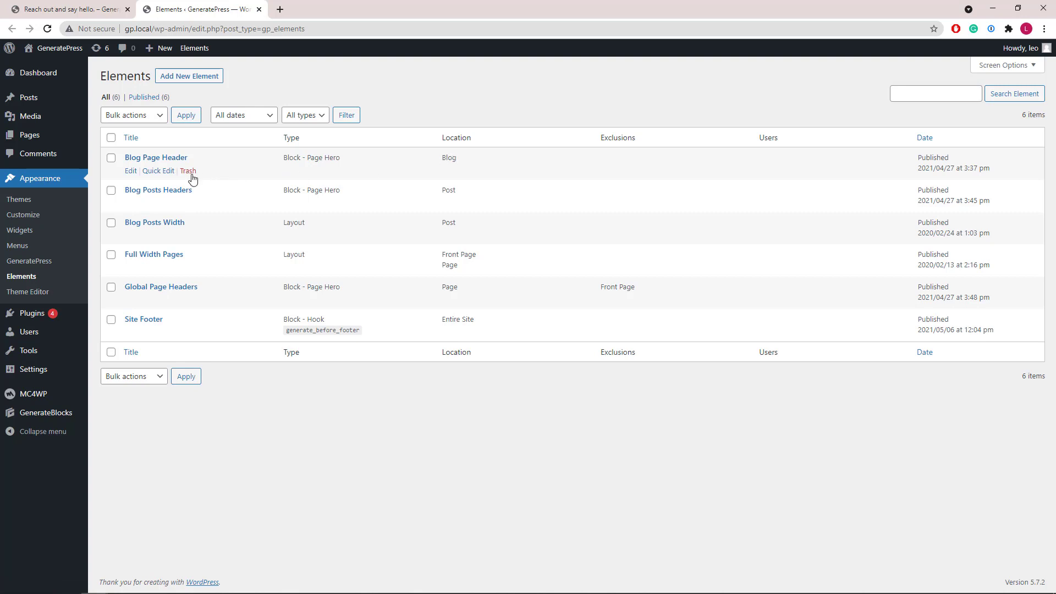
Open the Blog Page Header element for editing in a separate browser tab and select its headline block.
middle_click(130, 170)
click(278, 12)
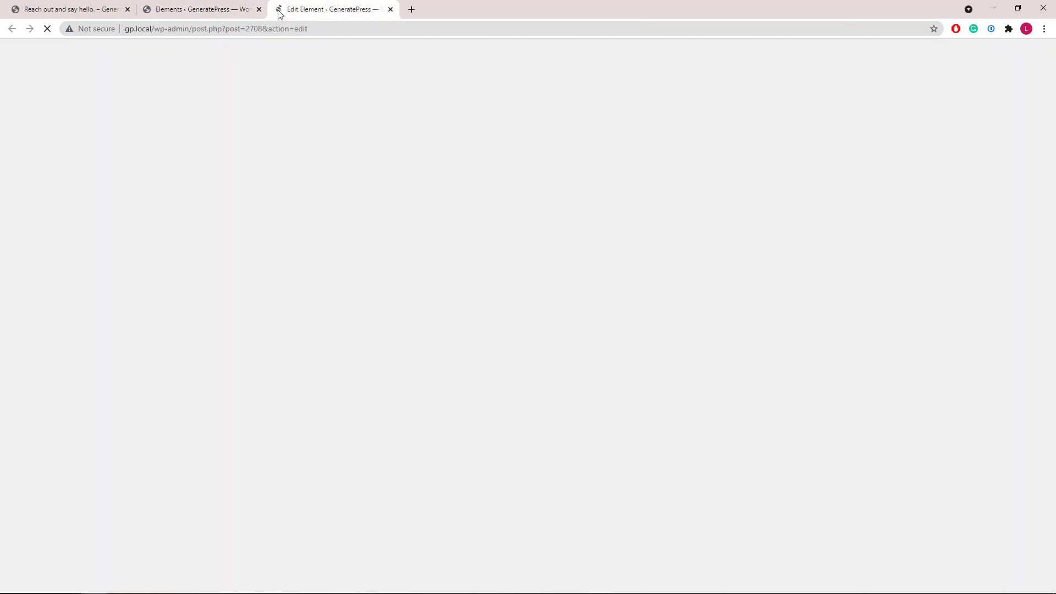
click(128, 221)
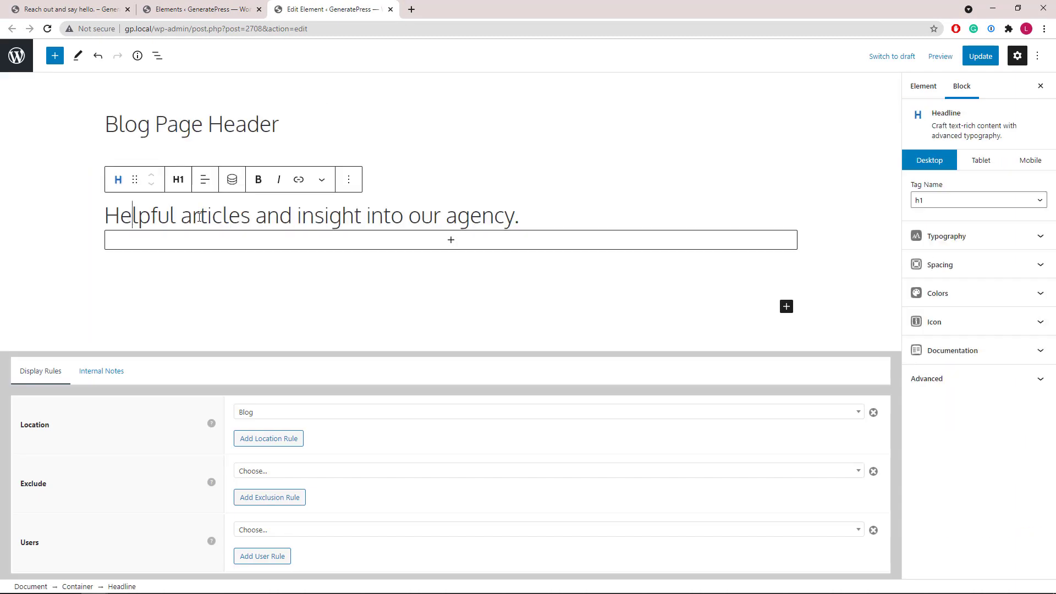
Compare the live Blog page's top headline with the headline in the Blog Page Header element.
click(100, 6)
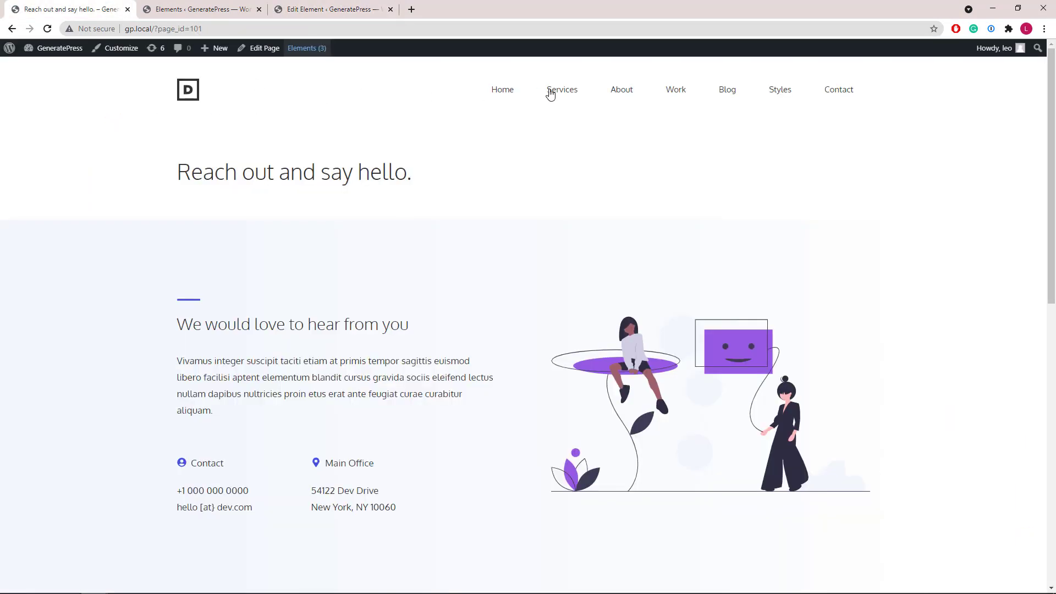
click(727, 91)
drag(184, 175, 585, 172)
click(585, 172)
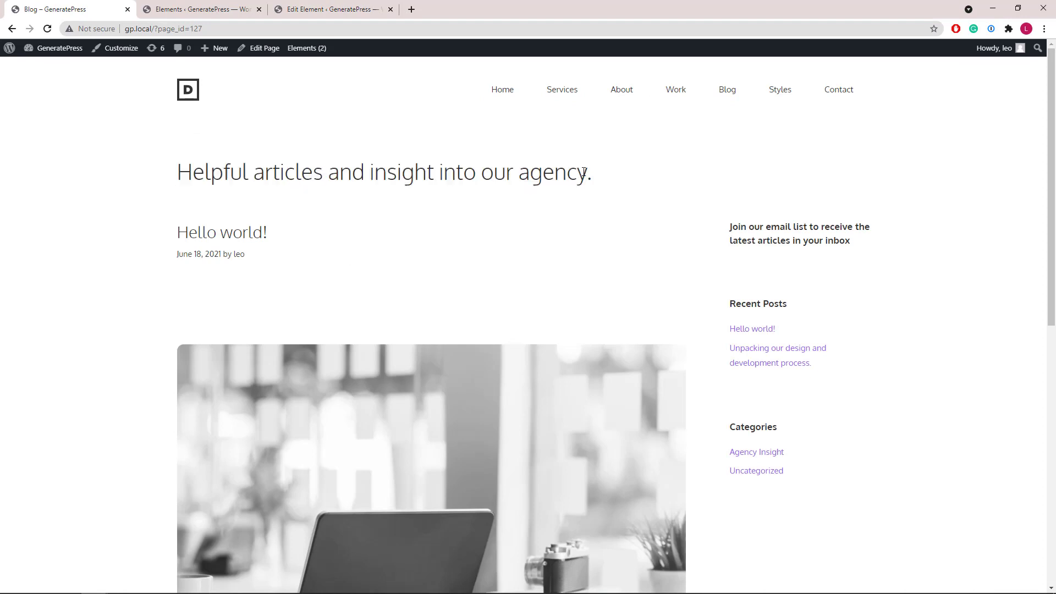
click(280, 11)
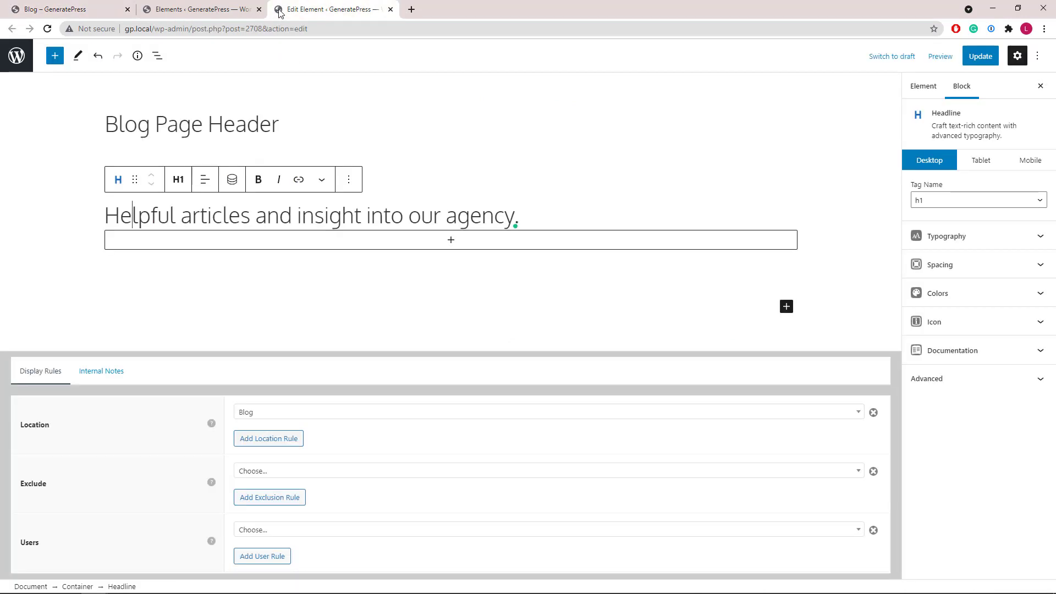
Close the Blog Page Header editor, open the Blog Posts Headers element in a separate browser tab and select its Hello World headline.
click(391, 10)
click(581, 91)
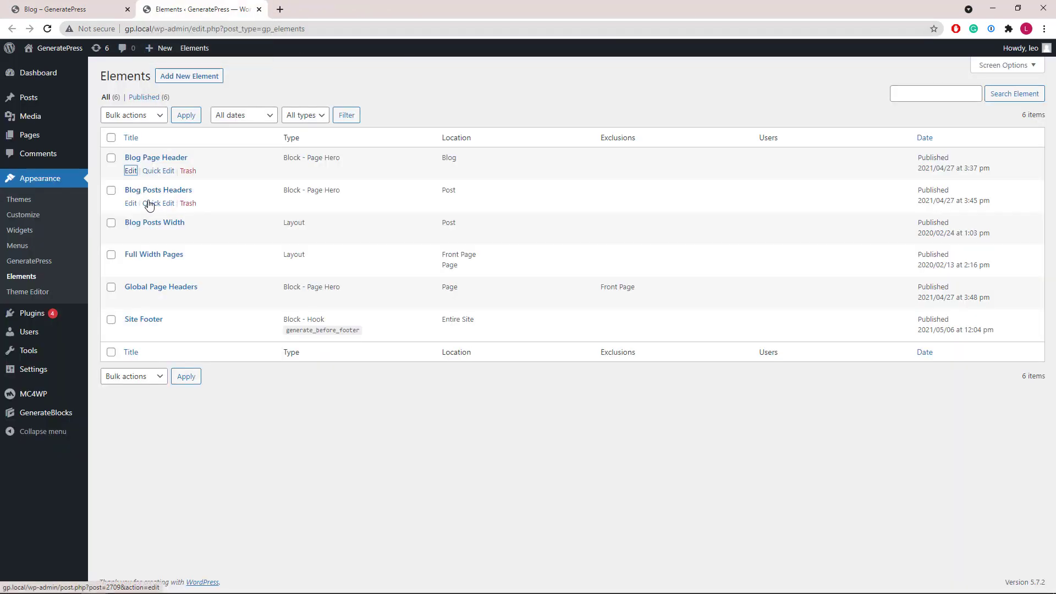
middle_click(131, 204)
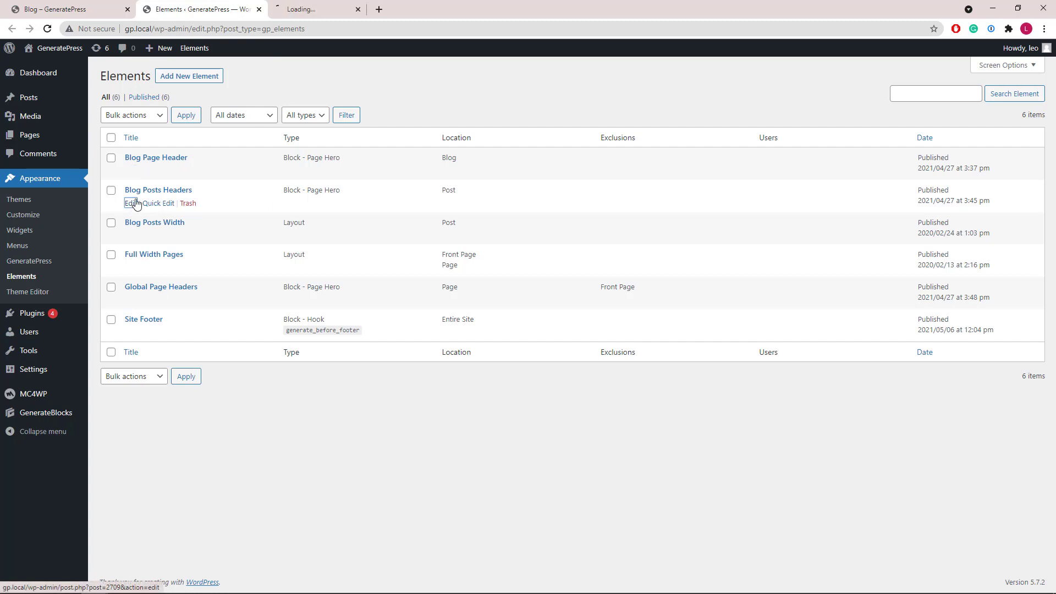
click(278, 11)
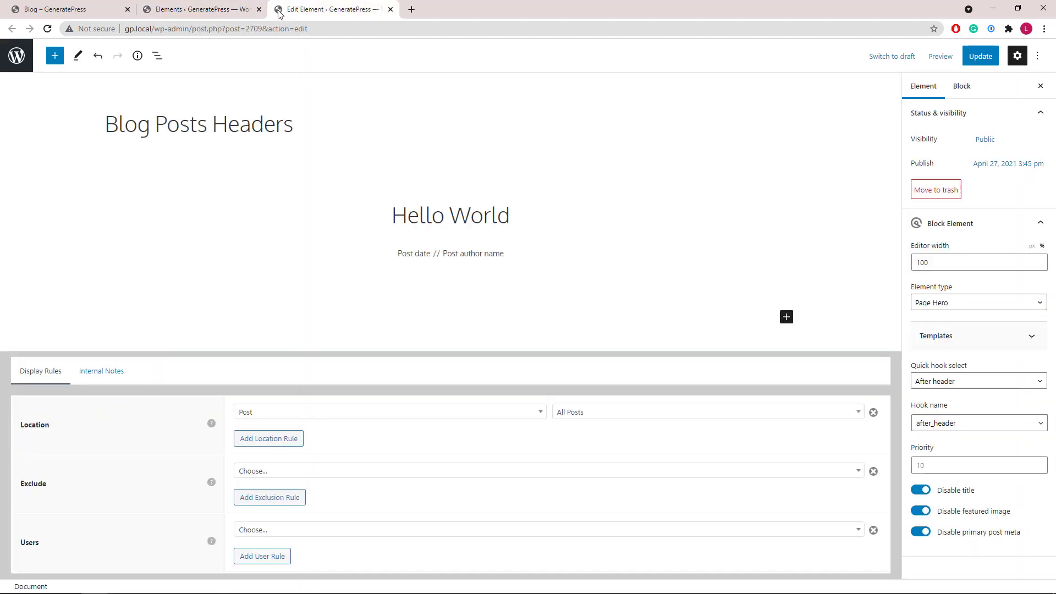
click(427, 215)
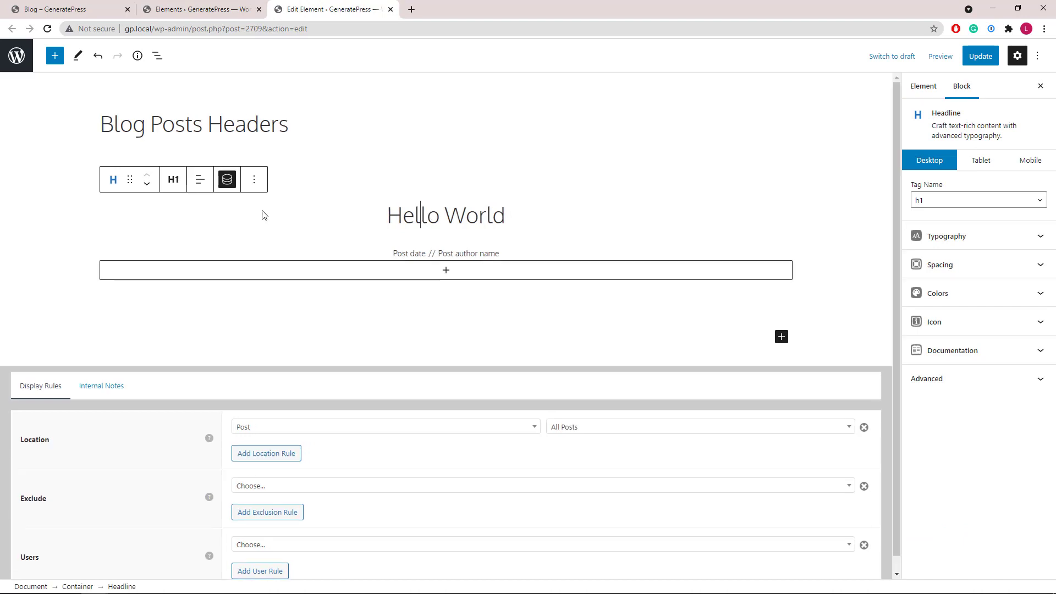
Inspect the dynamic text options of the Hello World headline and select the inner container that holds the post meta.
click(231, 186)
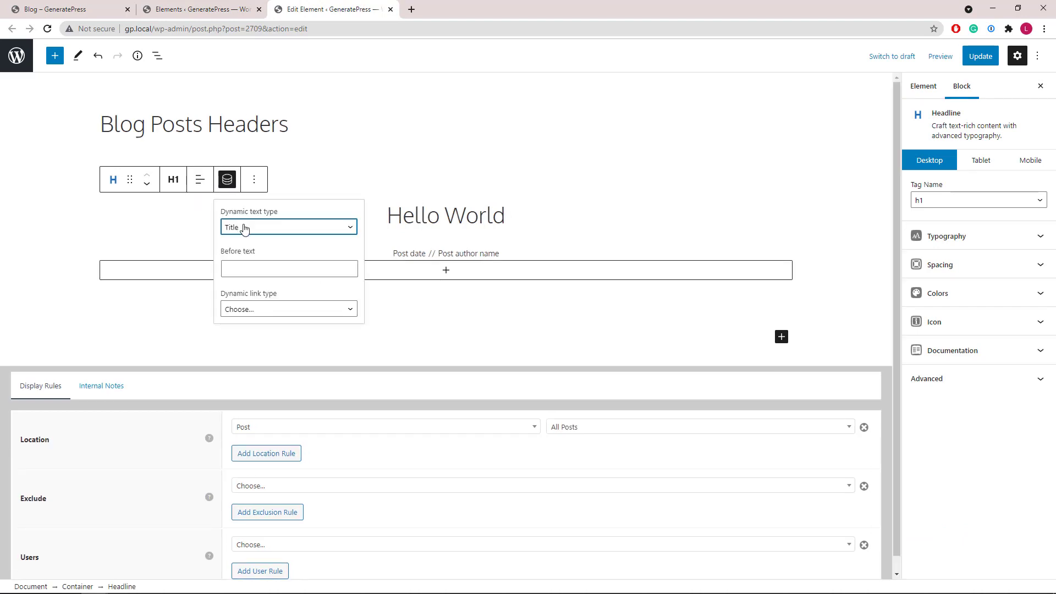
click(226, 186)
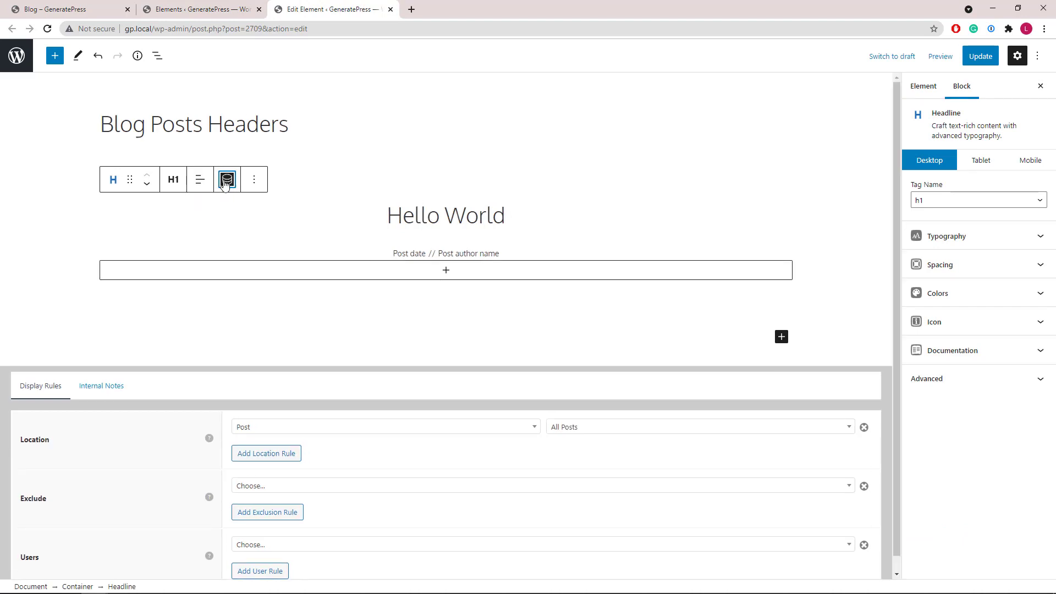
click(156, 55)
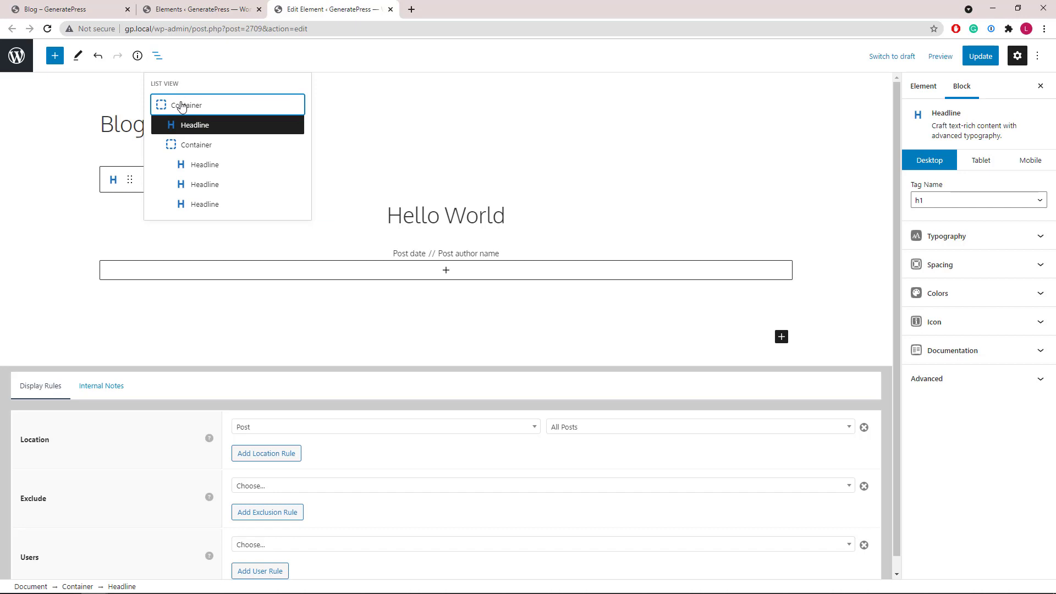
click(201, 146)
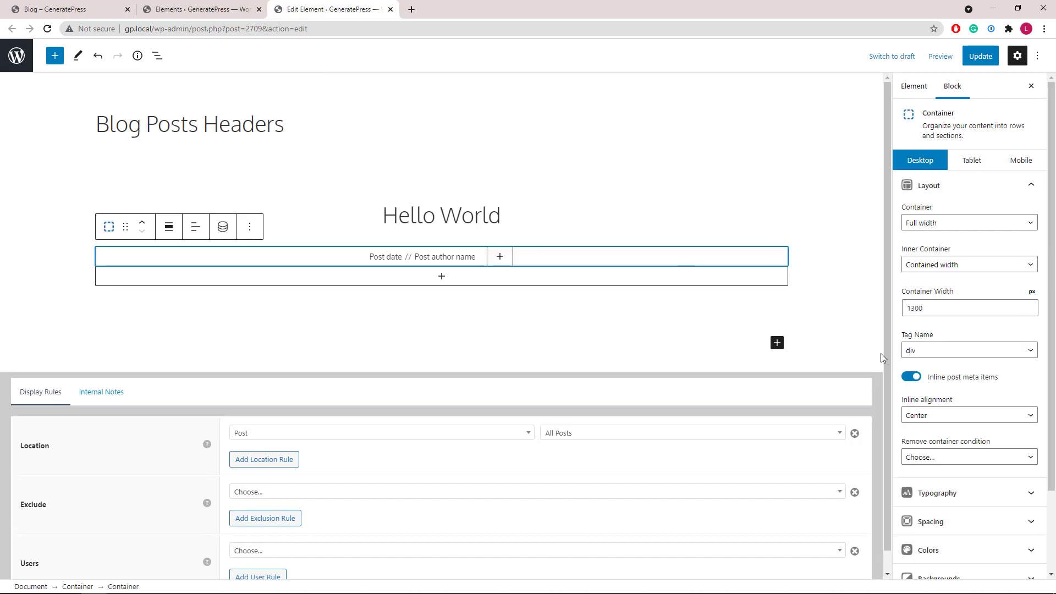
Select the Post date headline within the inner container and inspect its dynamic text options.
click(157, 56)
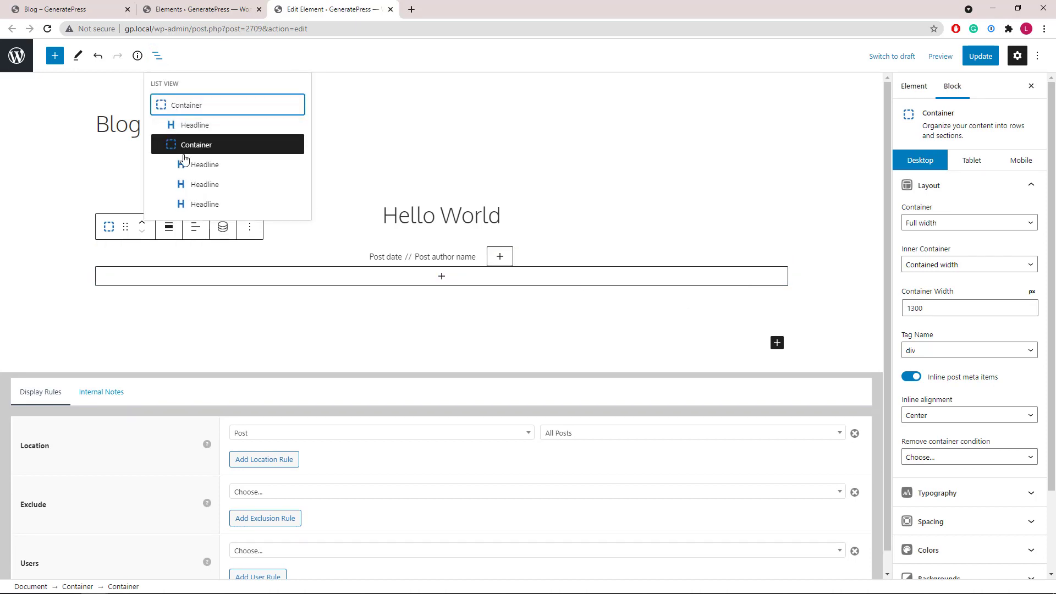
click(209, 166)
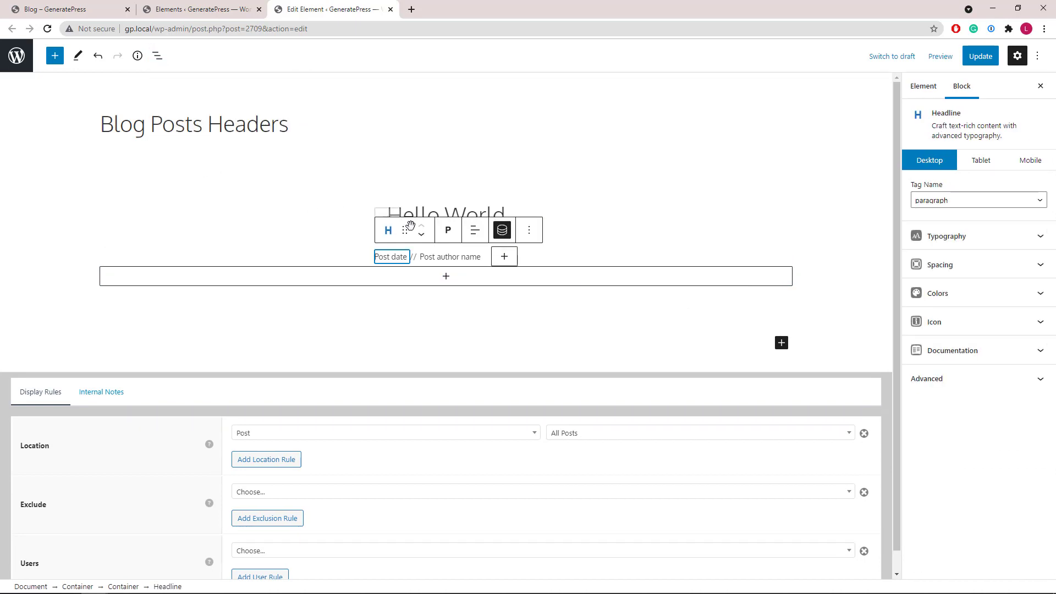
click(501, 232)
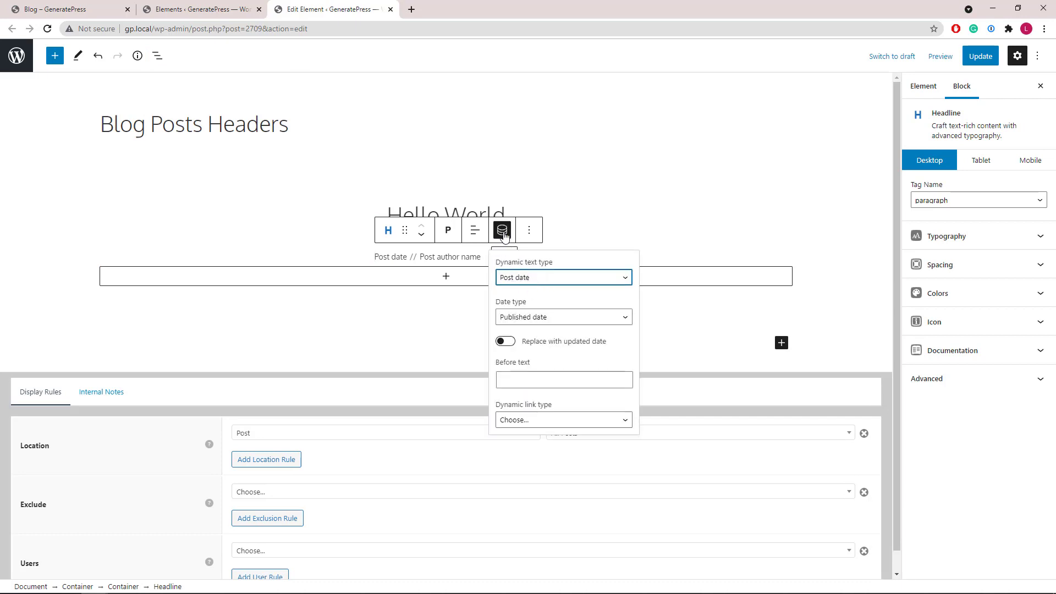
click(502, 233)
Inspect the // separator headline and the dynamic text options of the Post author name headline.
click(413, 257)
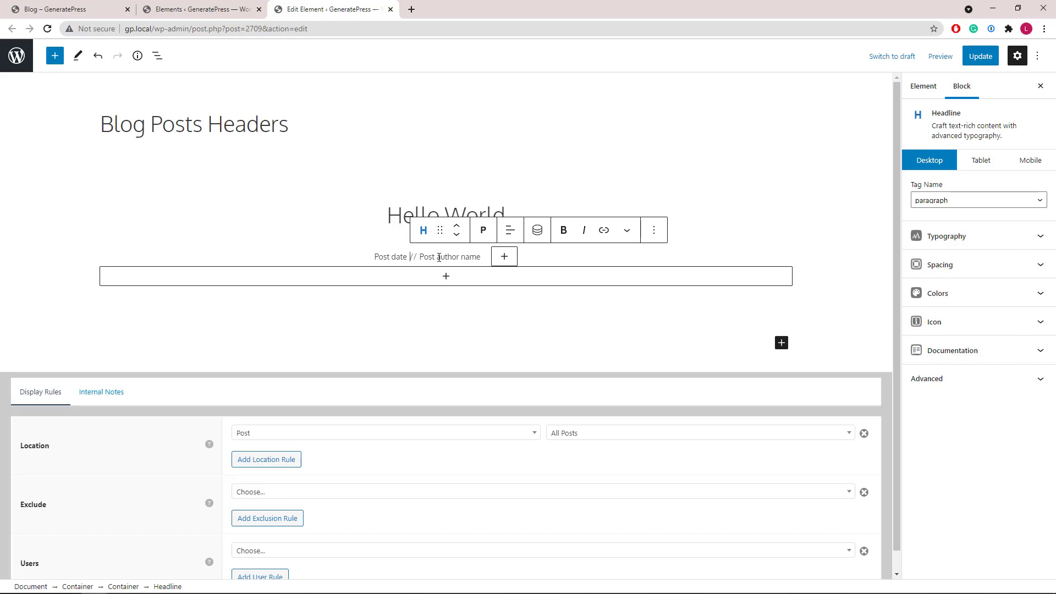
click(439, 257)
click(543, 233)
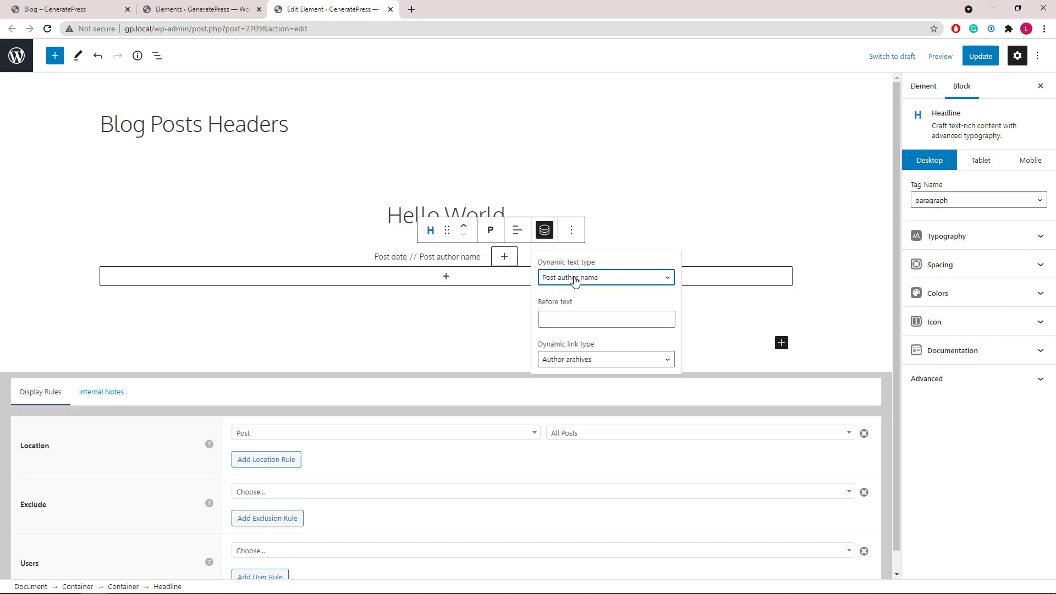
click(546, 234)
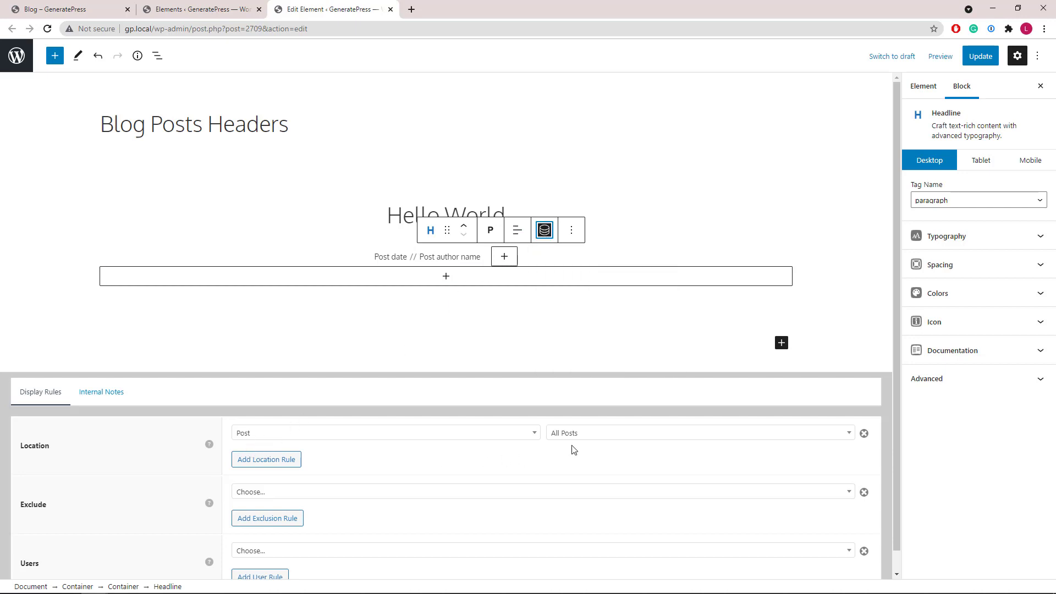
Open the live post "Unpacking our design and development process." from the Blog page and examine its header title.
click(77, 10)
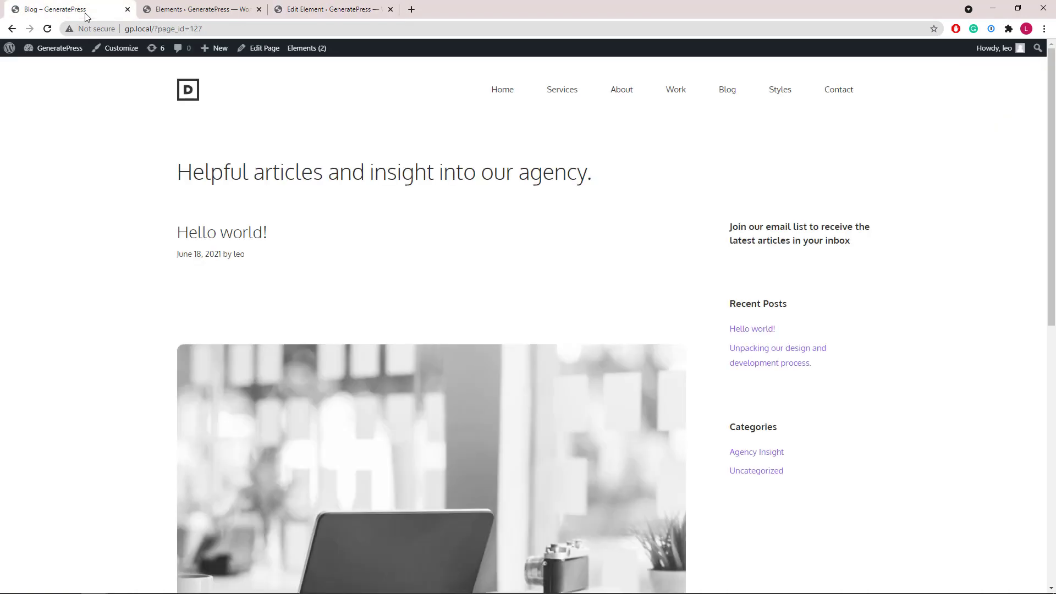
scroll(247, 218, down, 5)
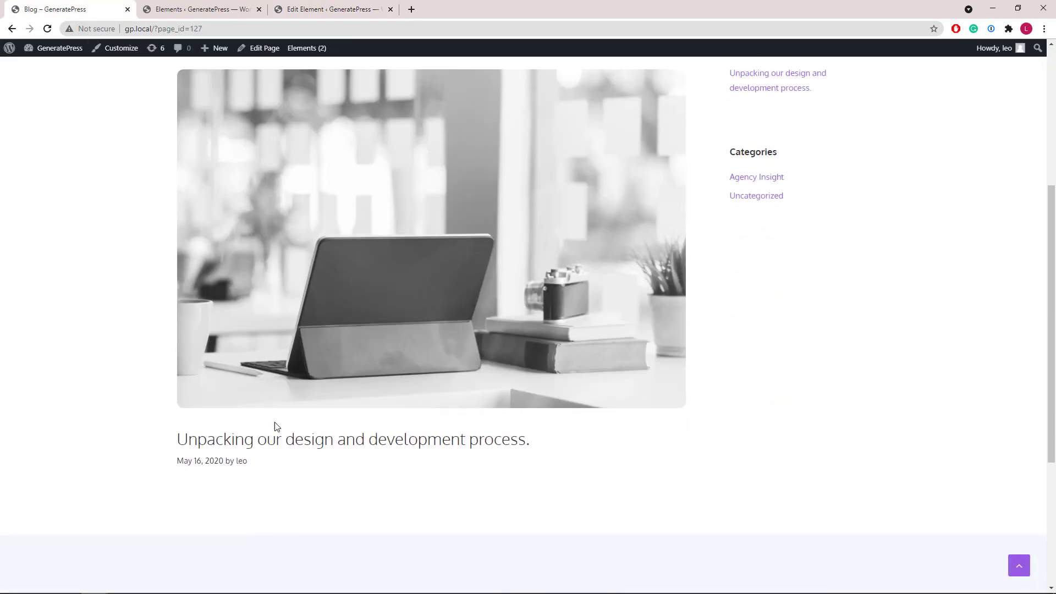
click(276, 447)
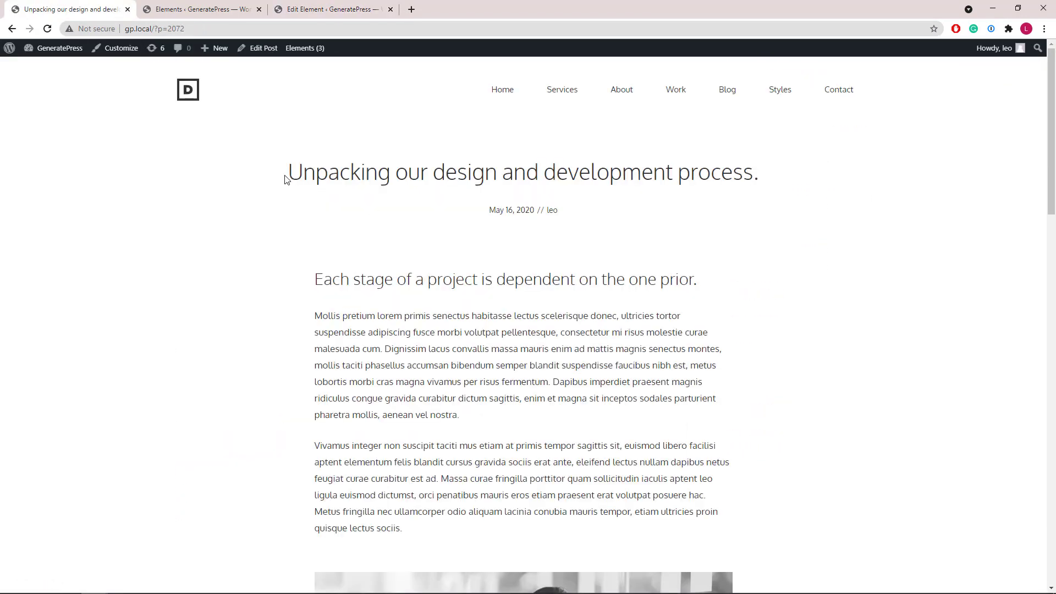
drag(286, 179, 799, 176)
click(712, 209)
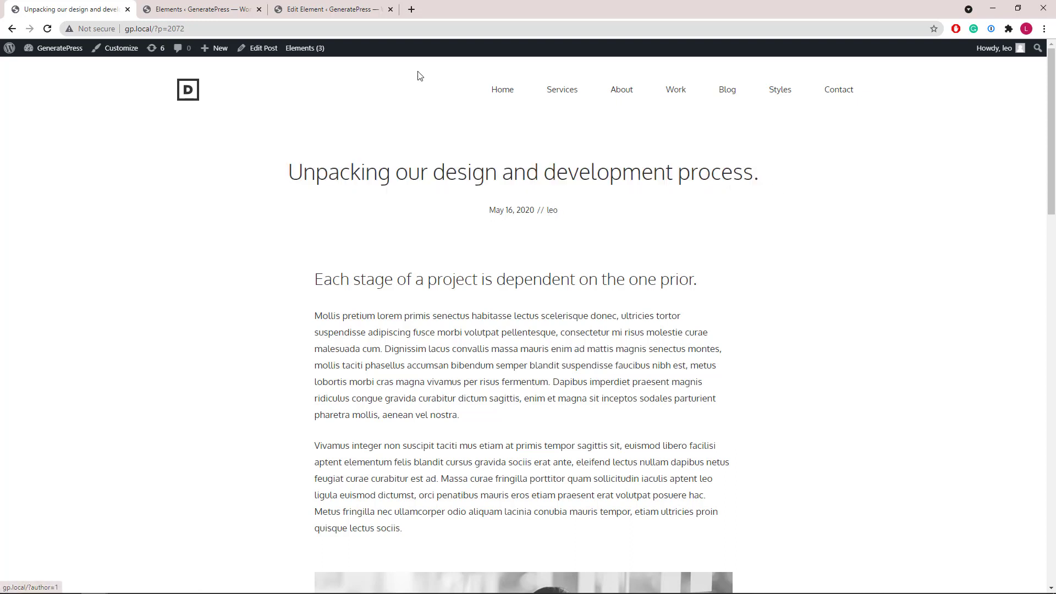
Close the Blog Posts Headers editor and open the Blog Posts Width layout element in a separate browser tab.
click(337, 9)
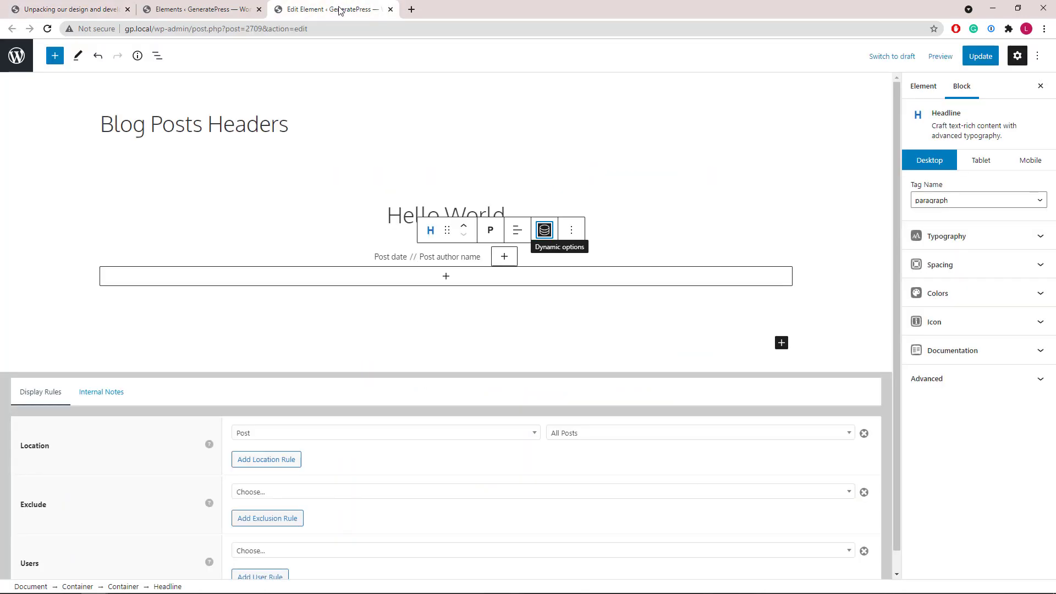
click(390, 10)
click(567, 92)
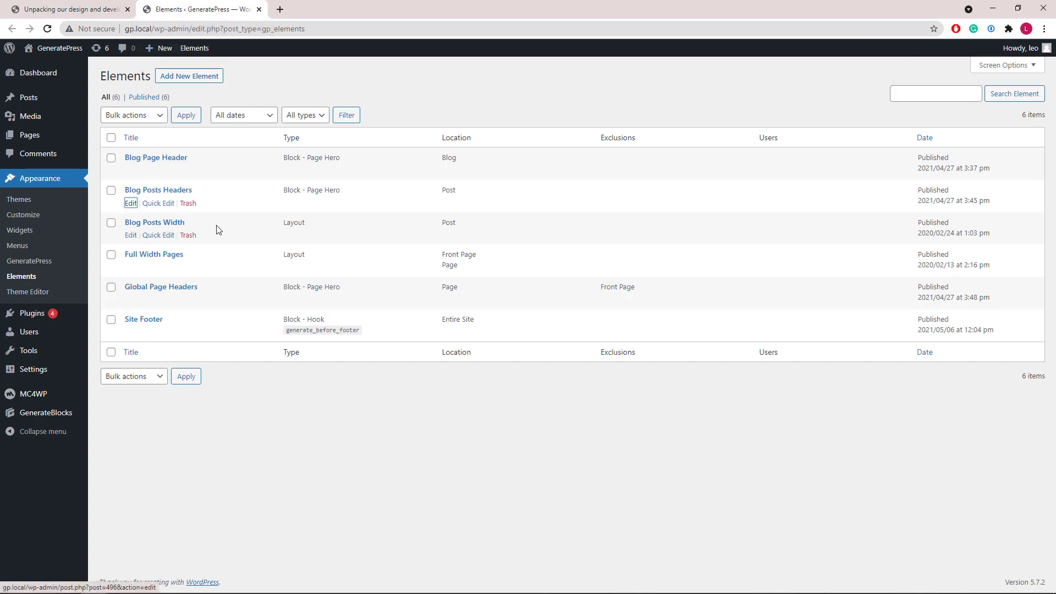
middle_click(134, 235)
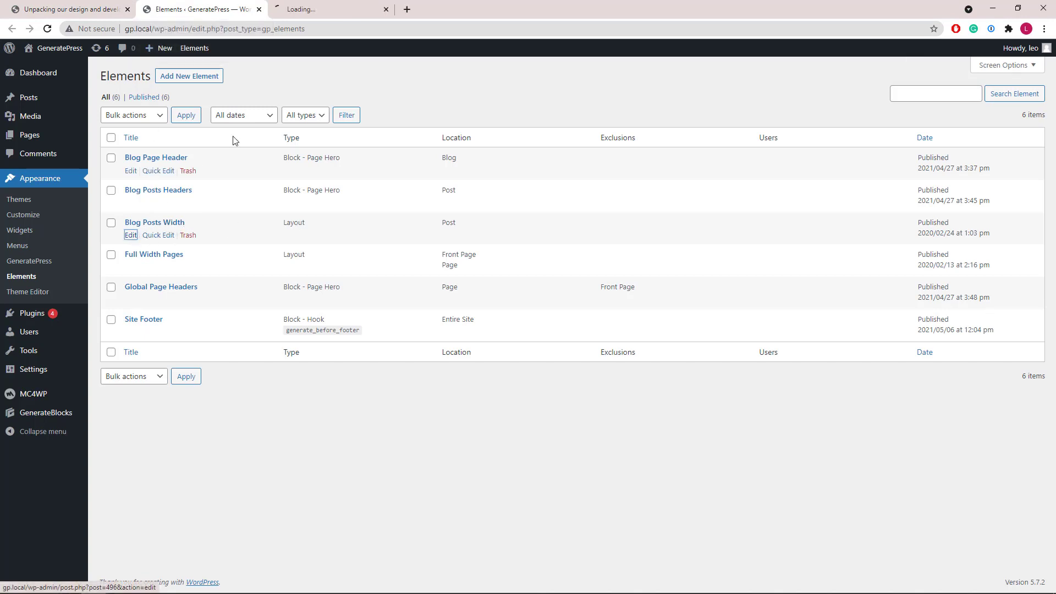
click(278, 12)
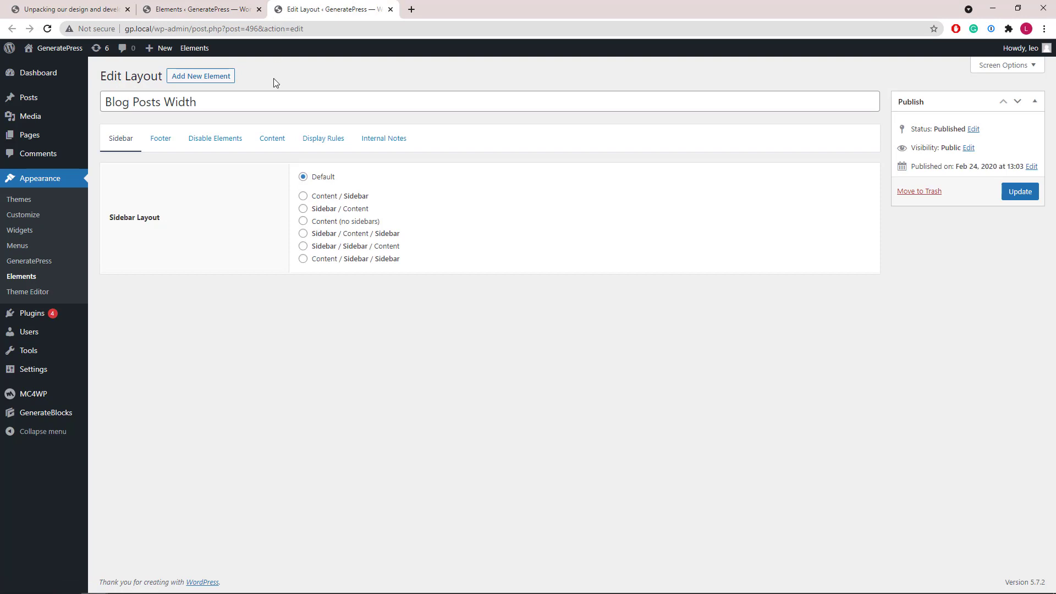
Show the content settings of the Blog Posts Width layout and compare them with the live post's content width.
click(271, 141)
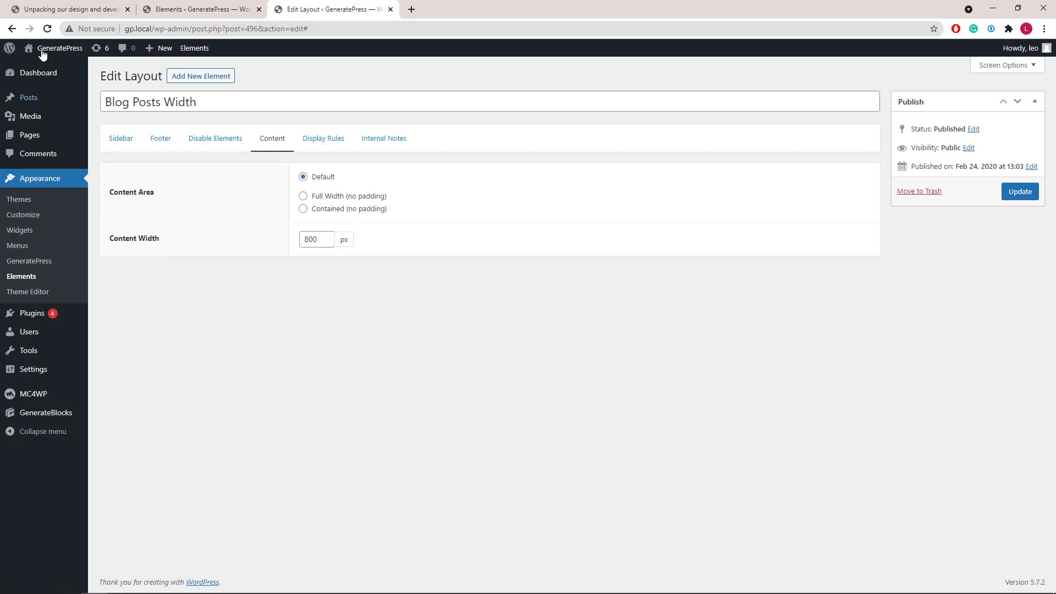
click(20, 13)
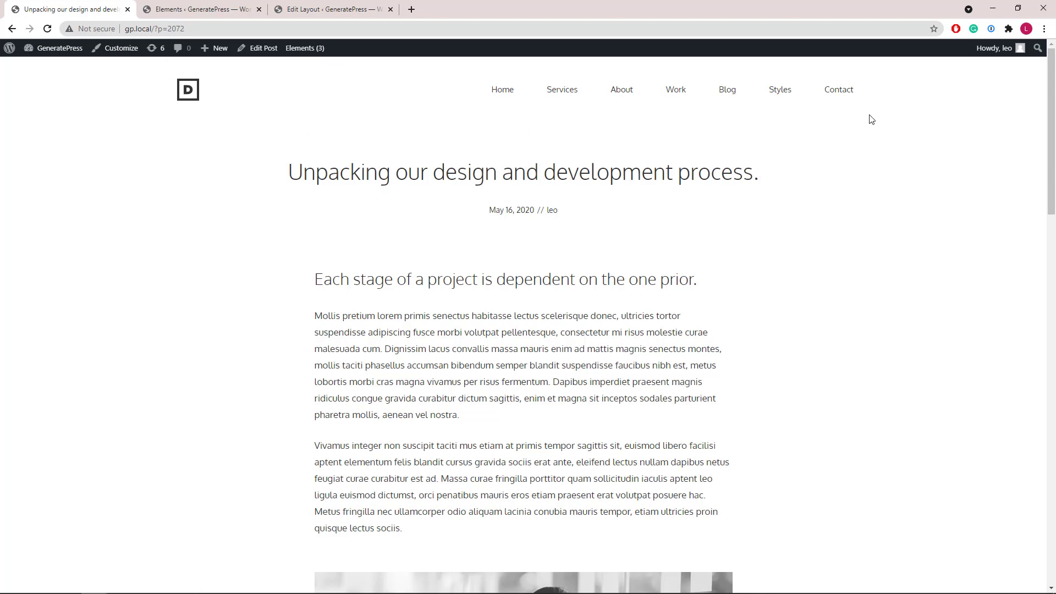
click(284, 10)
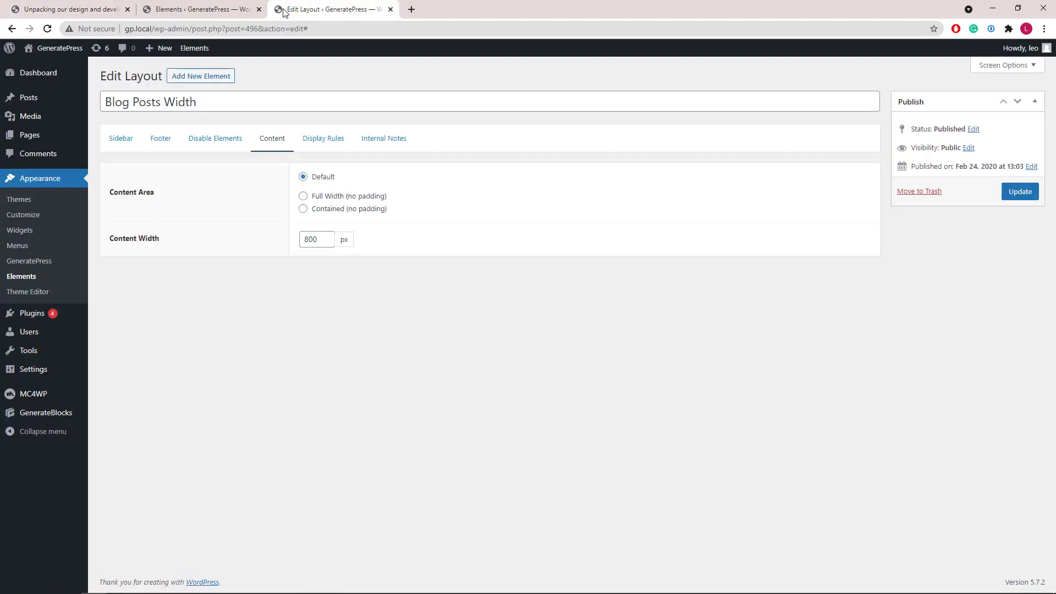
Close the Blog Posts Width editor and review the Full Width Pages layout's content settings and display rules in a separate browser tab.
click(389, 11)
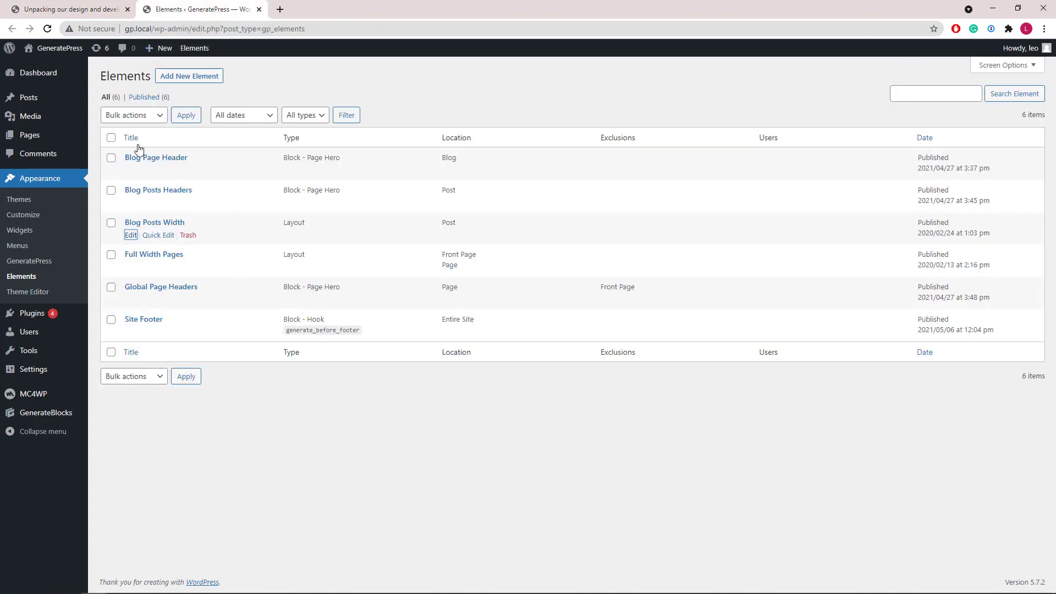
mouse_move(133, 266)
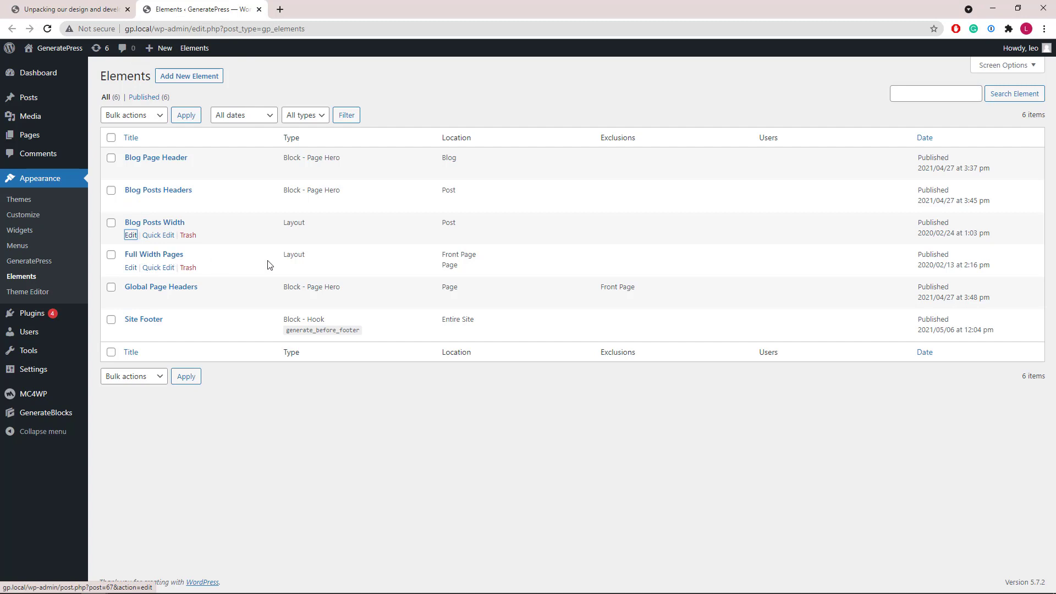
middle_click(130, 268)
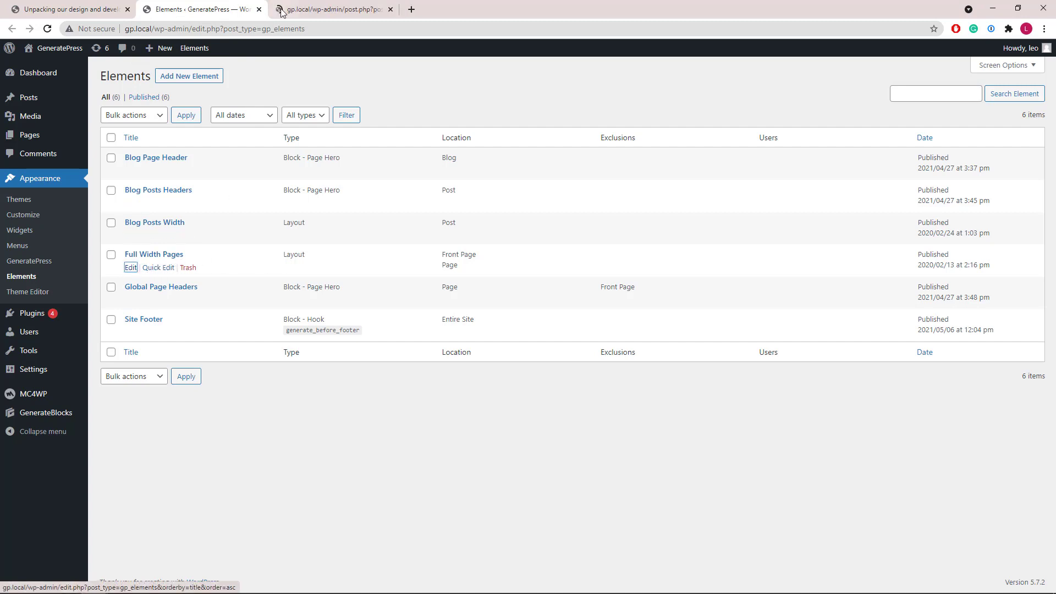
click(281, 11)
click(270, 139)
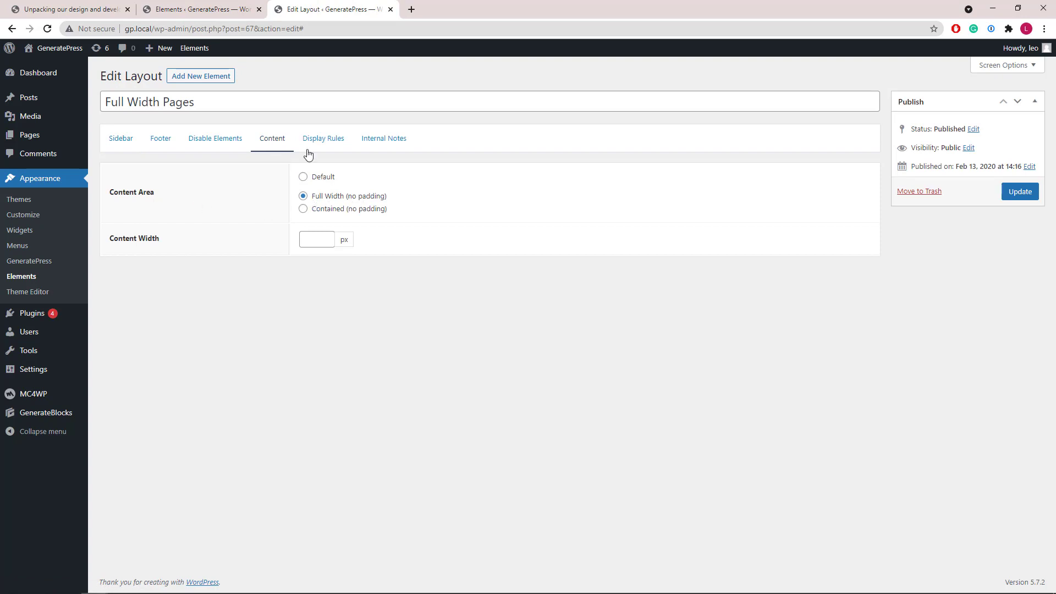
click(323, 144)
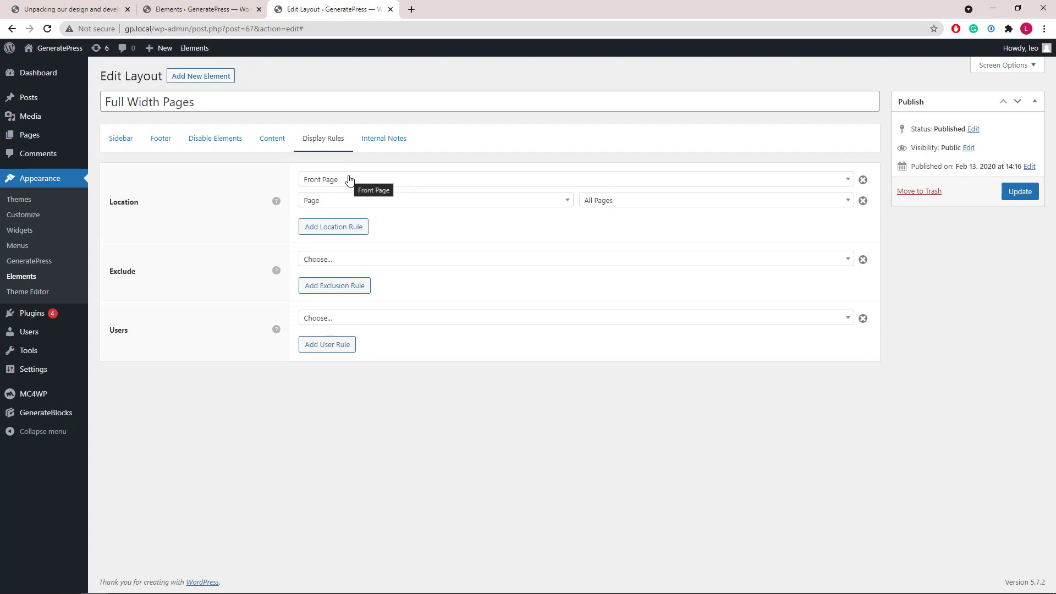
Open the live Services page and examine how its sections span the full page width.
click(88, 10)
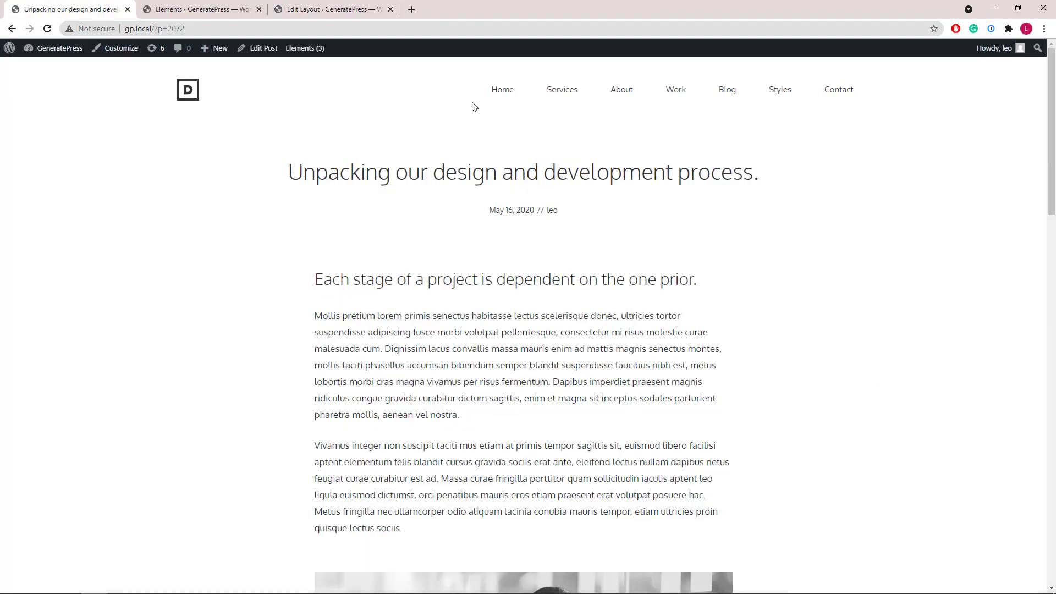
click(560, 90)
scroll(174, 147, down, 3)
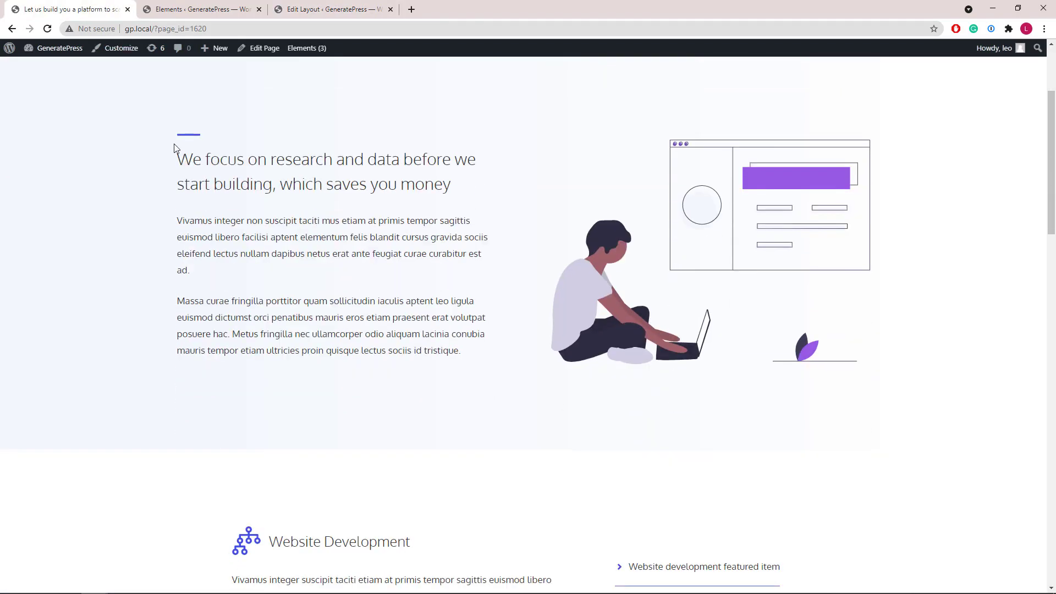
scroll(575, 160, down, 4)
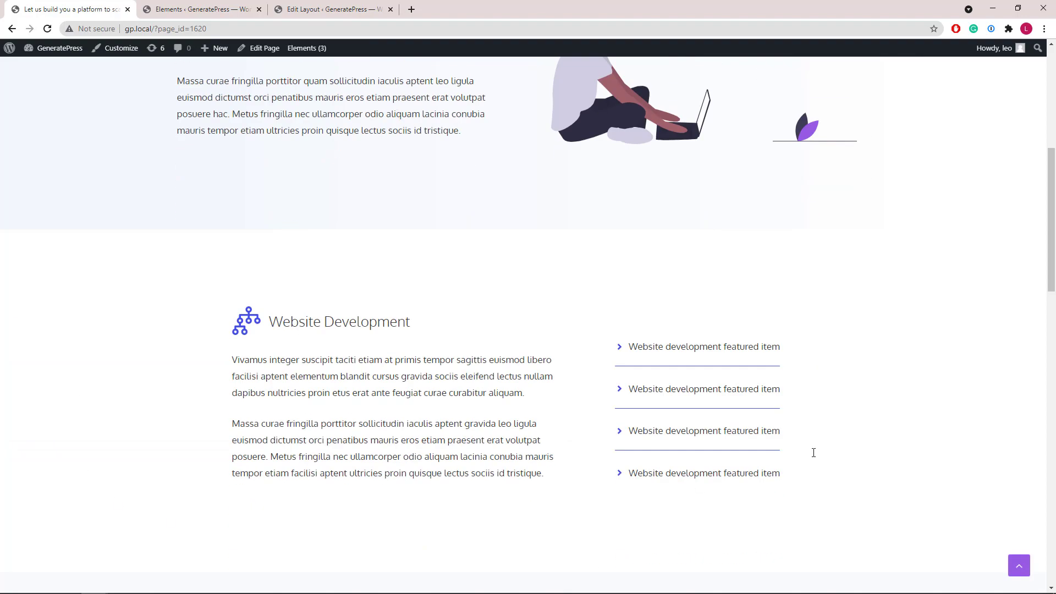
scroll(208, 499, down, 5)
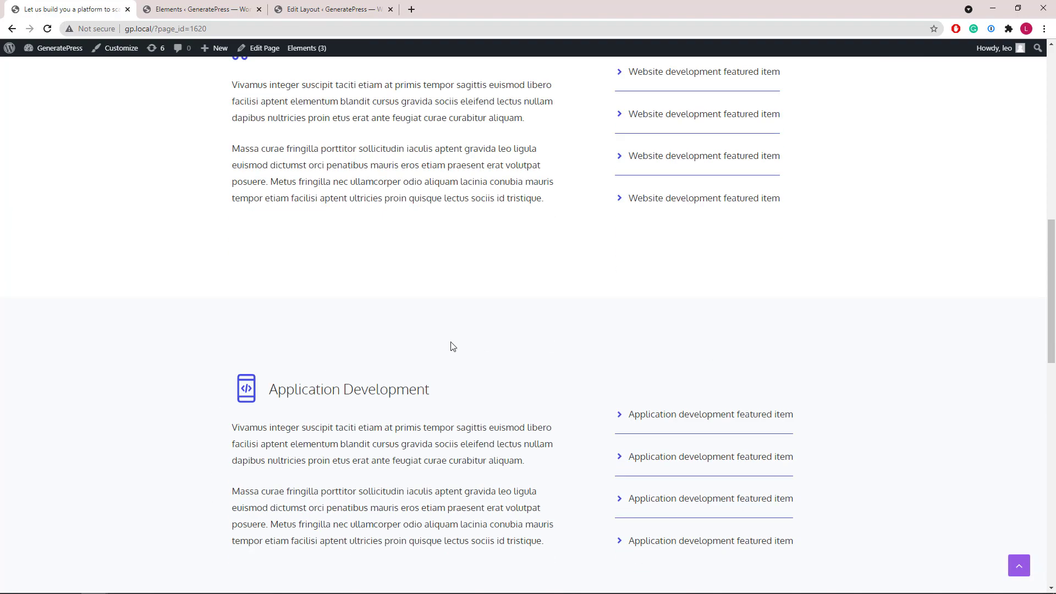
scroll(448, 345, up, 12)
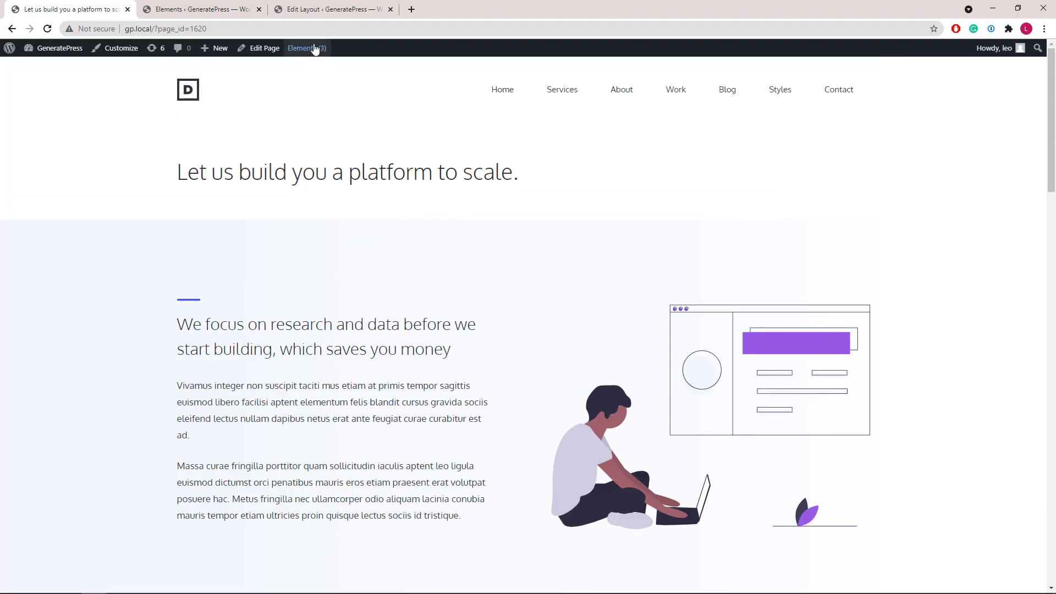
Close the Full Width Pages editor, open the Global Page Headers element in a separate browser tab and select its Hello World headline.
click(280, 11)
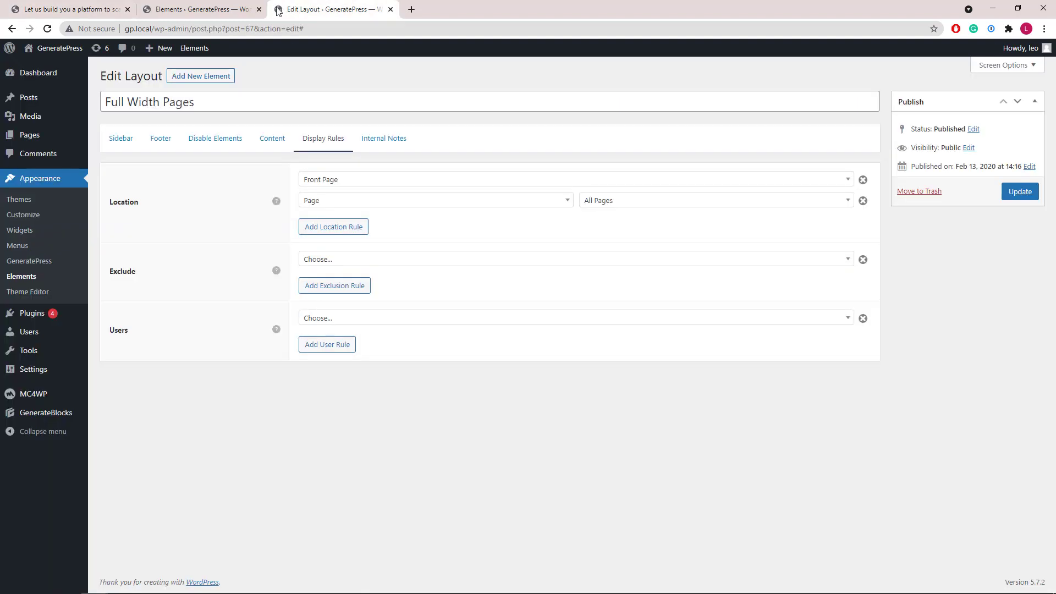
click(390, 10)
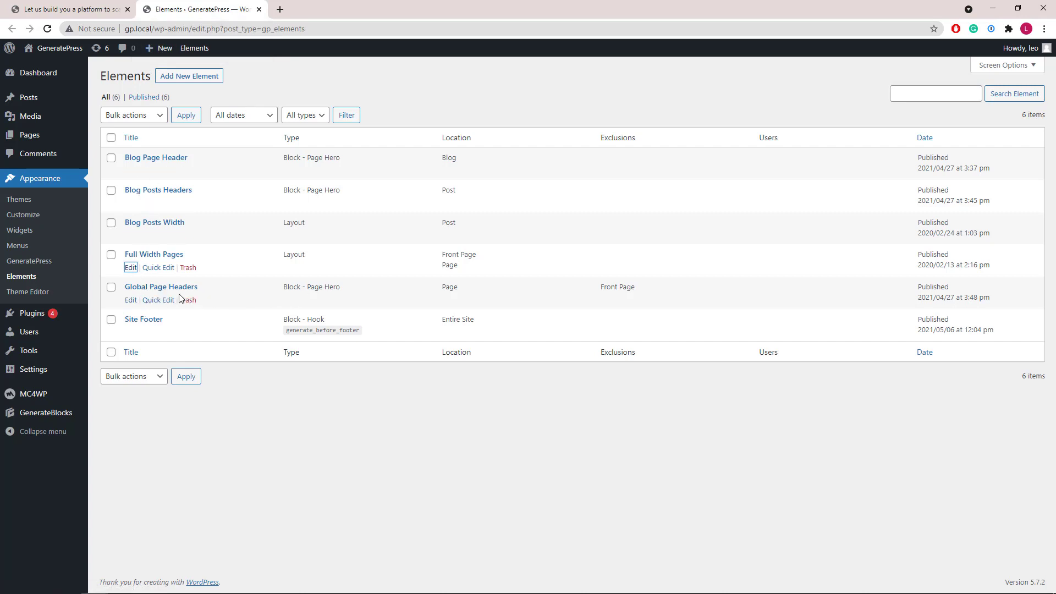
middle_click(131, 300)
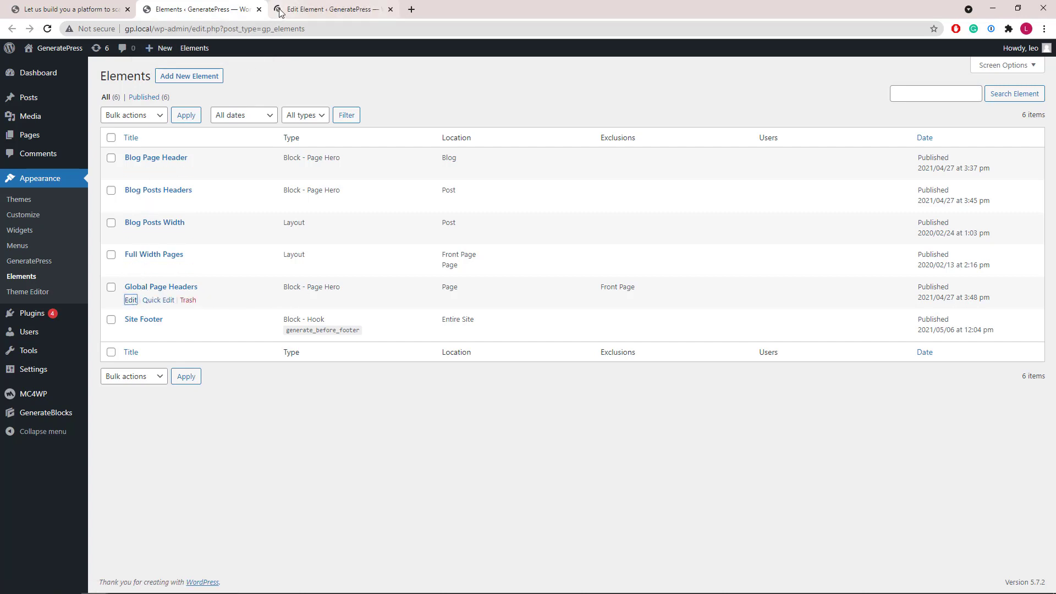
click(279, 12)
click(199, 216)
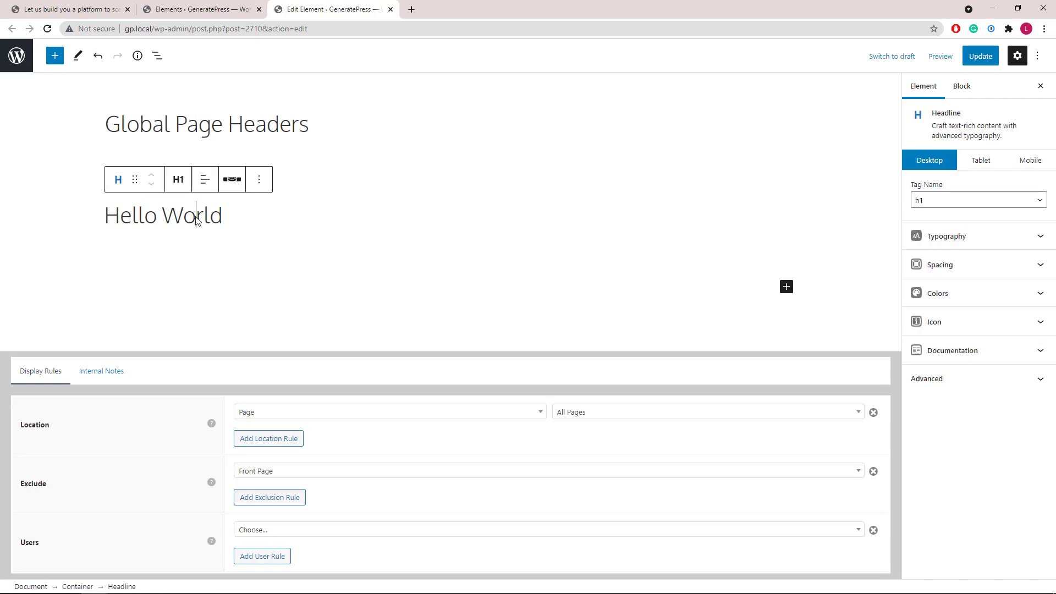
Show the headline's dynamic text options and compare them with the page titles on the live Services and About pages.
click(232, 180)
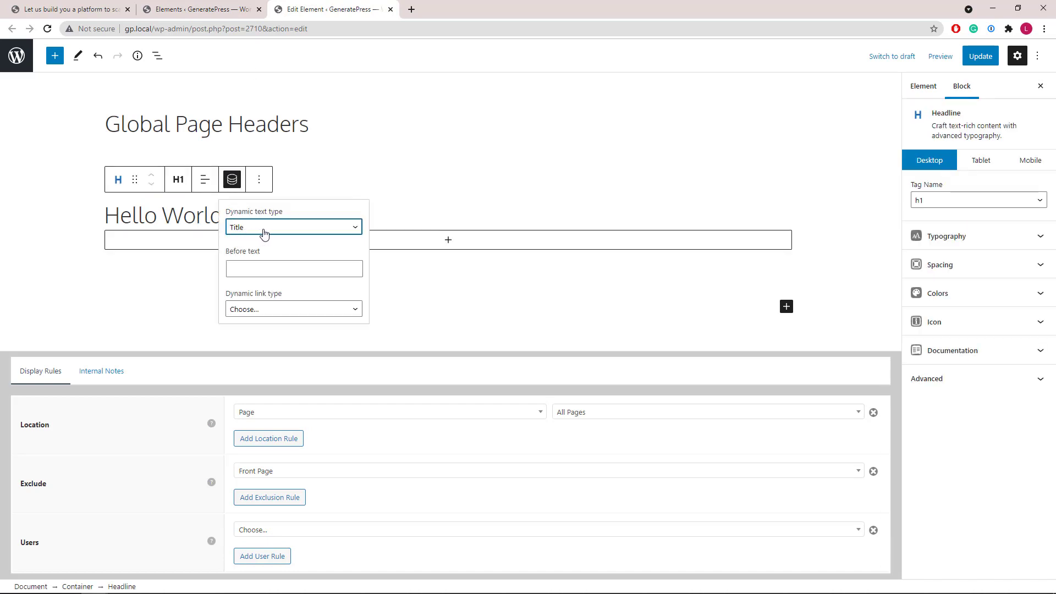
click(16, 12)
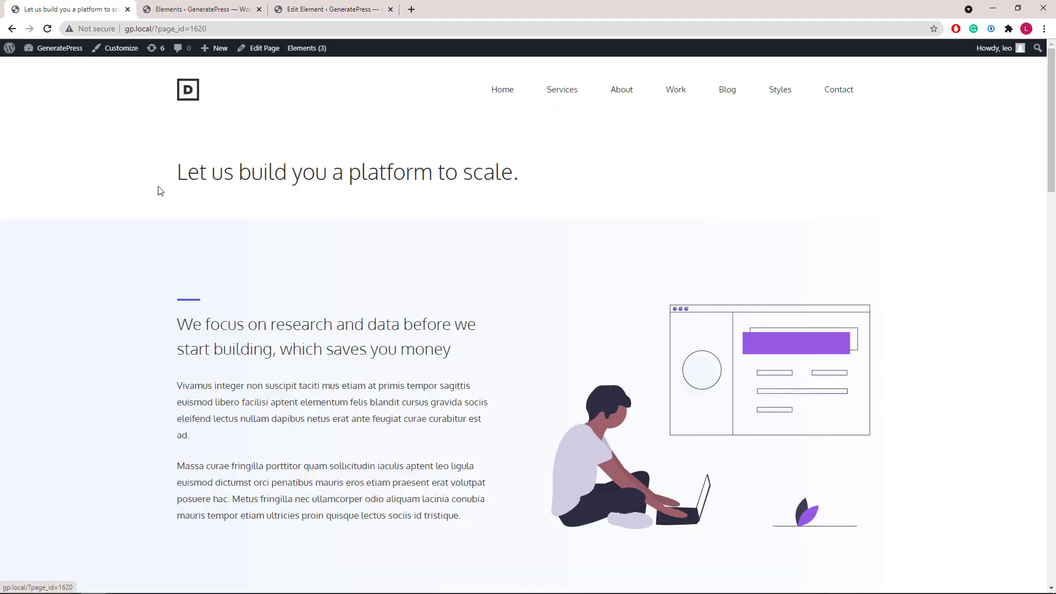
drag(161, 185, 538, 185)
click(538, 186)
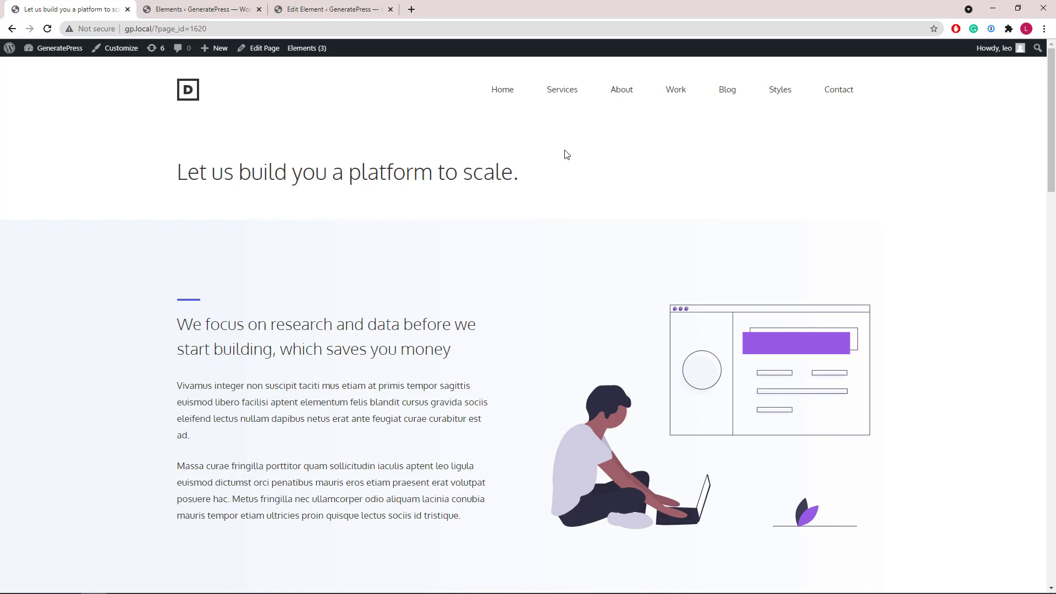
click(621, 91)
drag(177, 182, 554, 184)
click(554, 184)
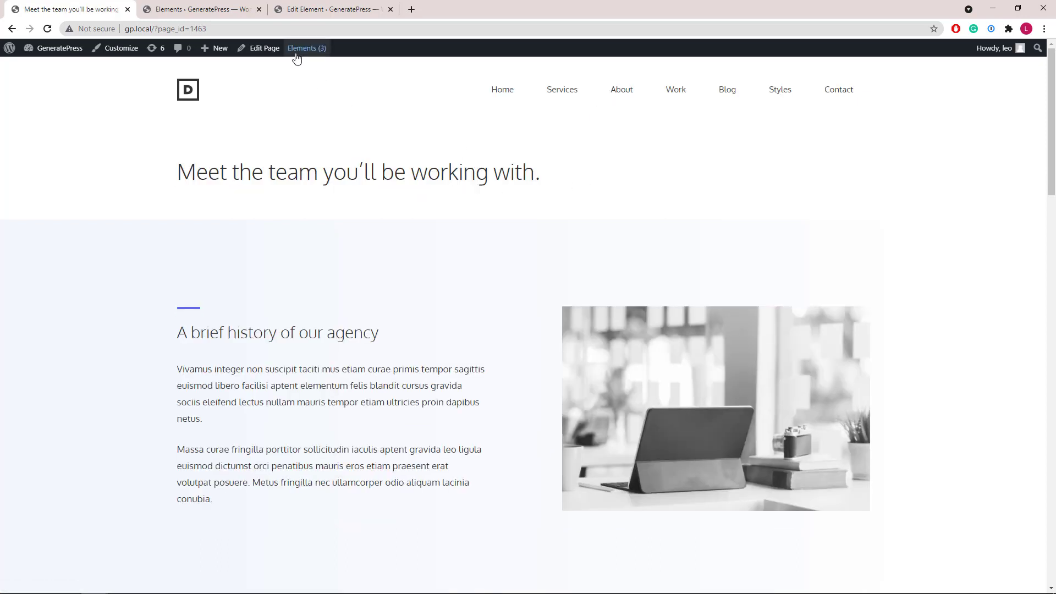
Leave the Global Page Headers editor without saving, open the Site Footer element in a separate browser tab and list its blocks.
click(280, 13)
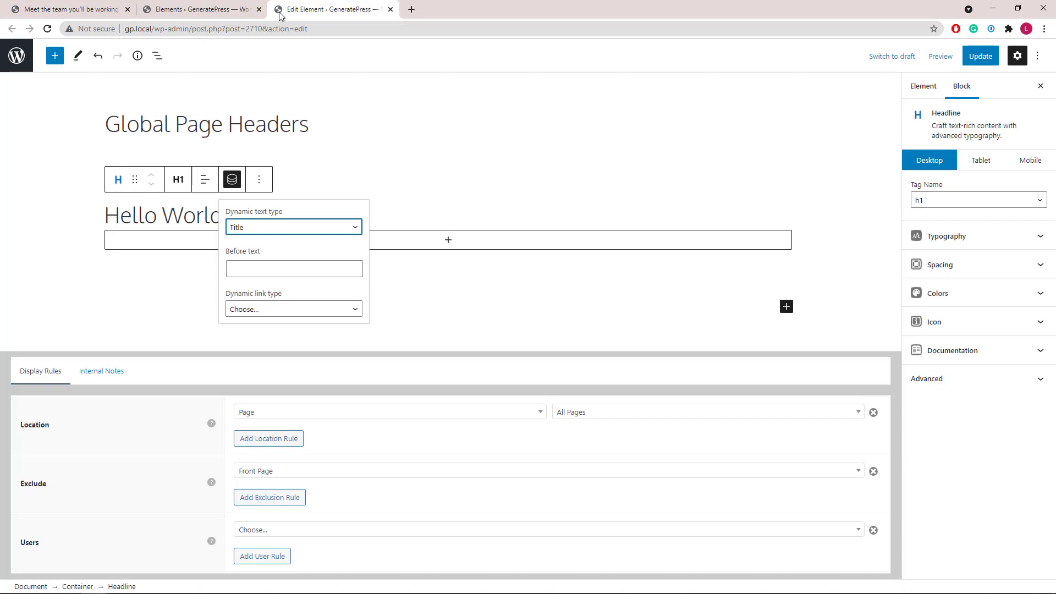
click(390, 9)
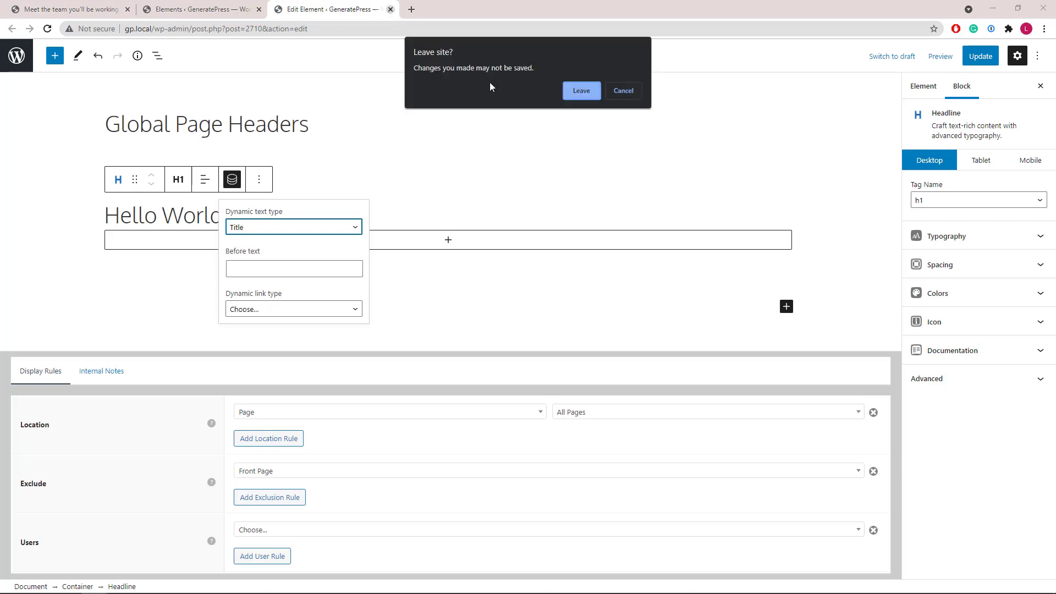
click(585, 94)
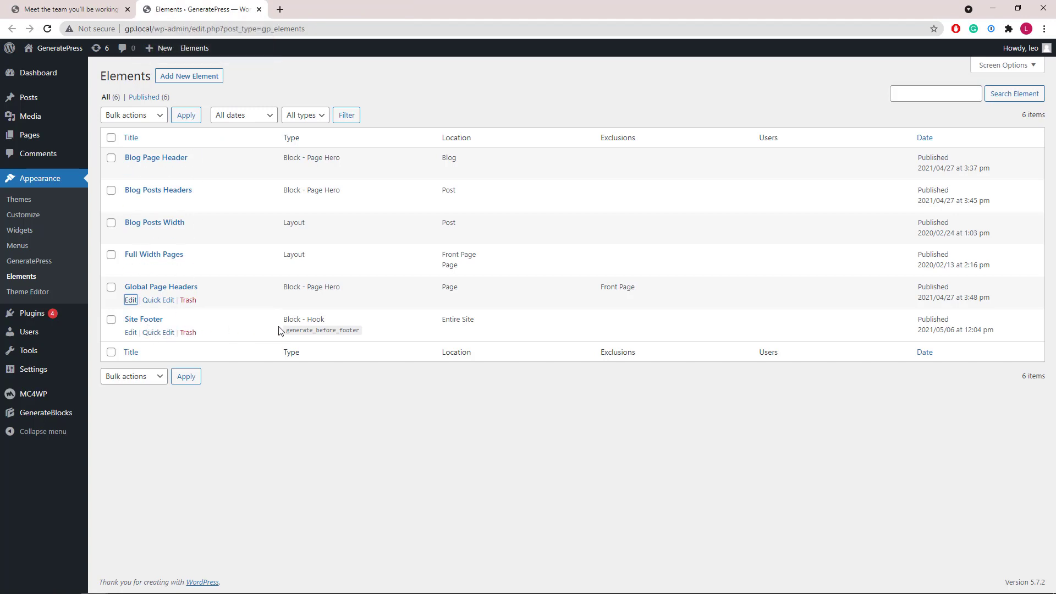
ctrl+click(131, 332)
click(280, 11)
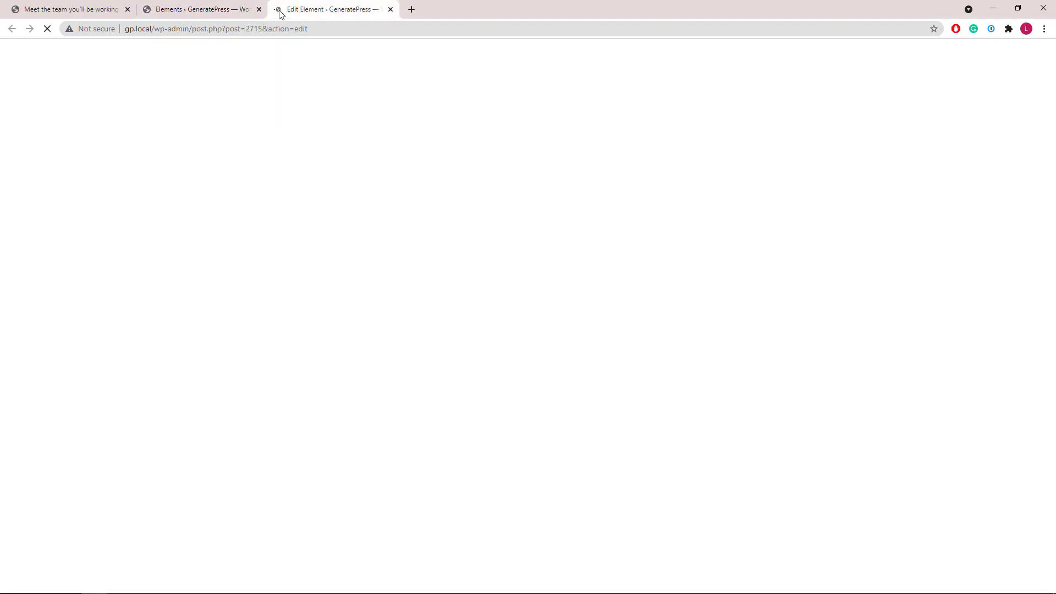
click(157, 56)
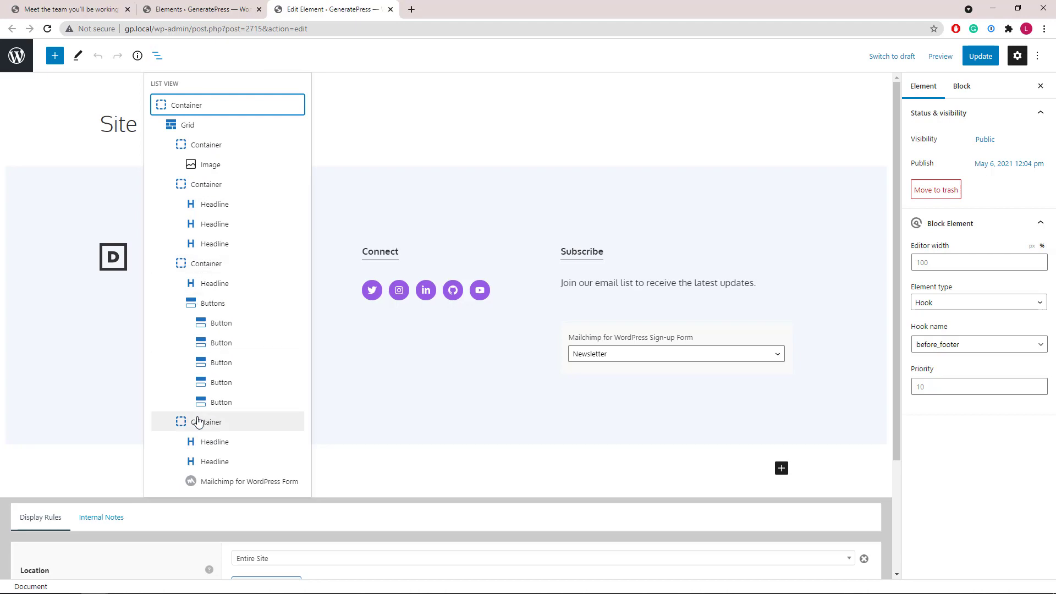
Select the Site Footer's logo, Contact, Connect and Subscribe column containers one after another to examine the grid structure.
click(223, 148)
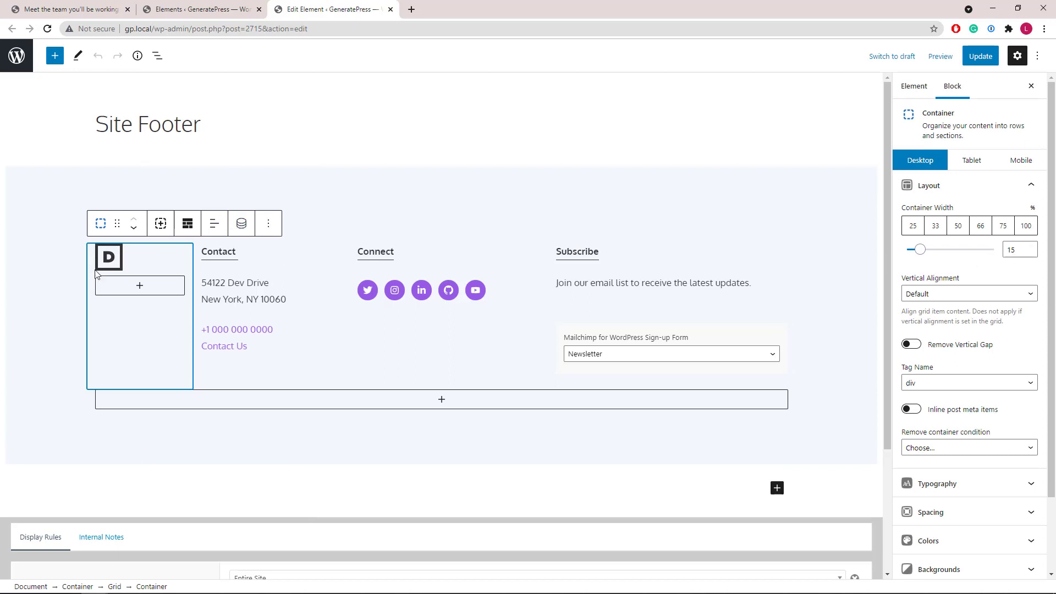
click(156, 57)
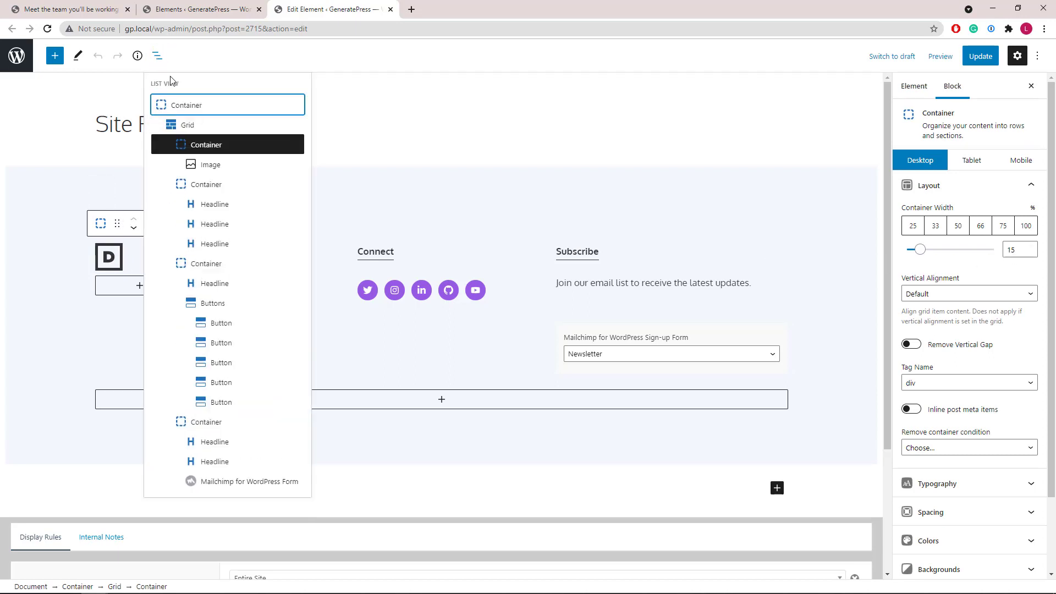
click(204, 188)
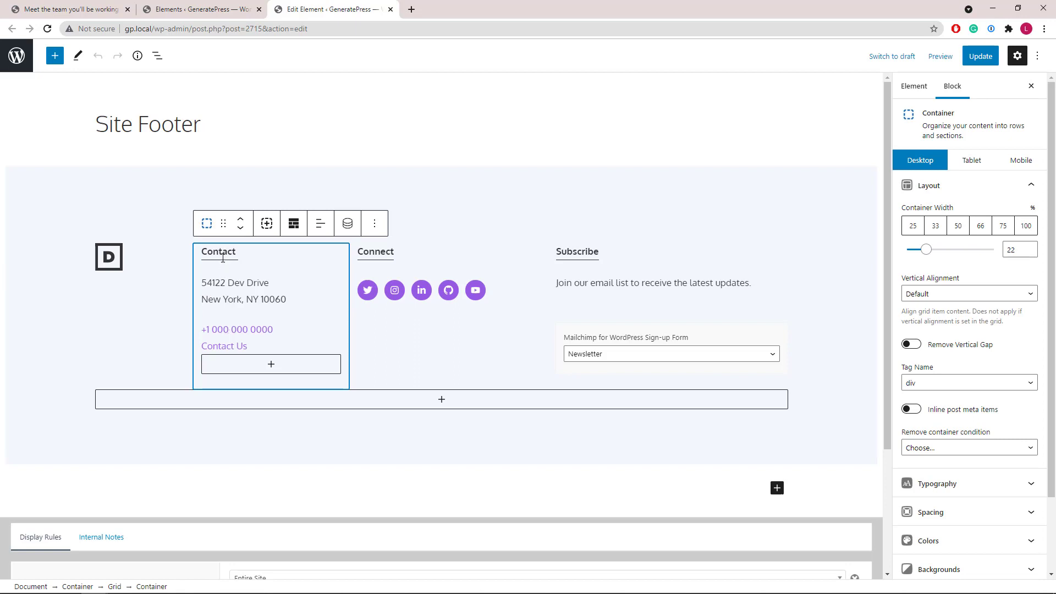
click(157, 56)
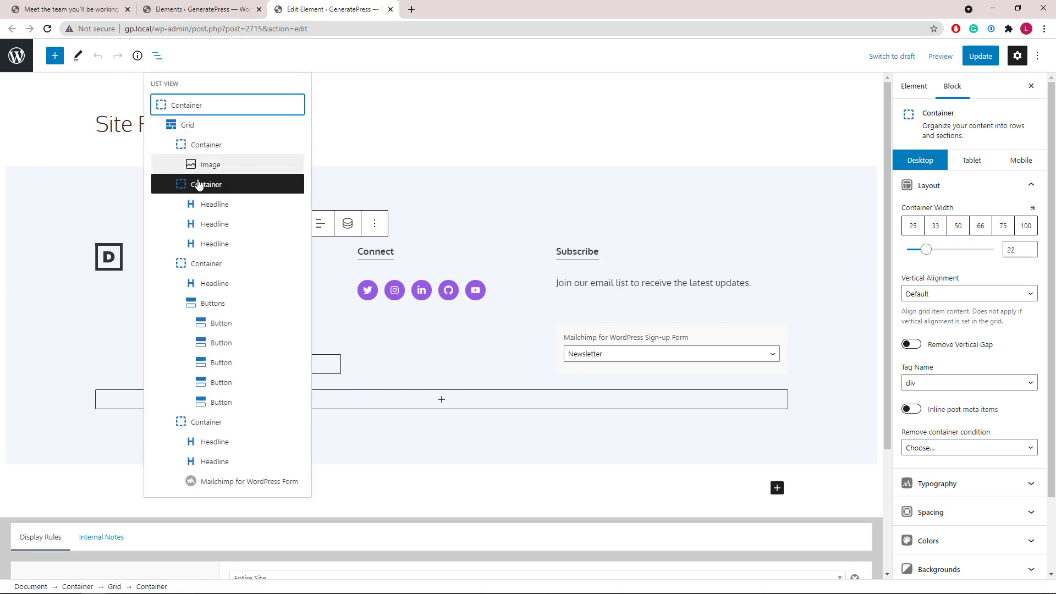
click(206, 263)
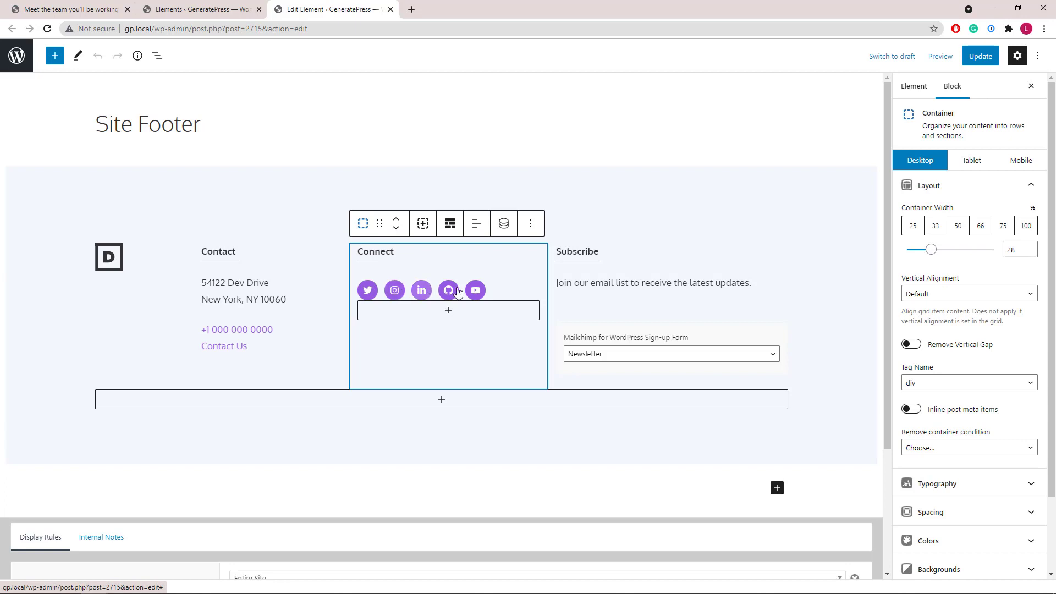
click(158, 56)
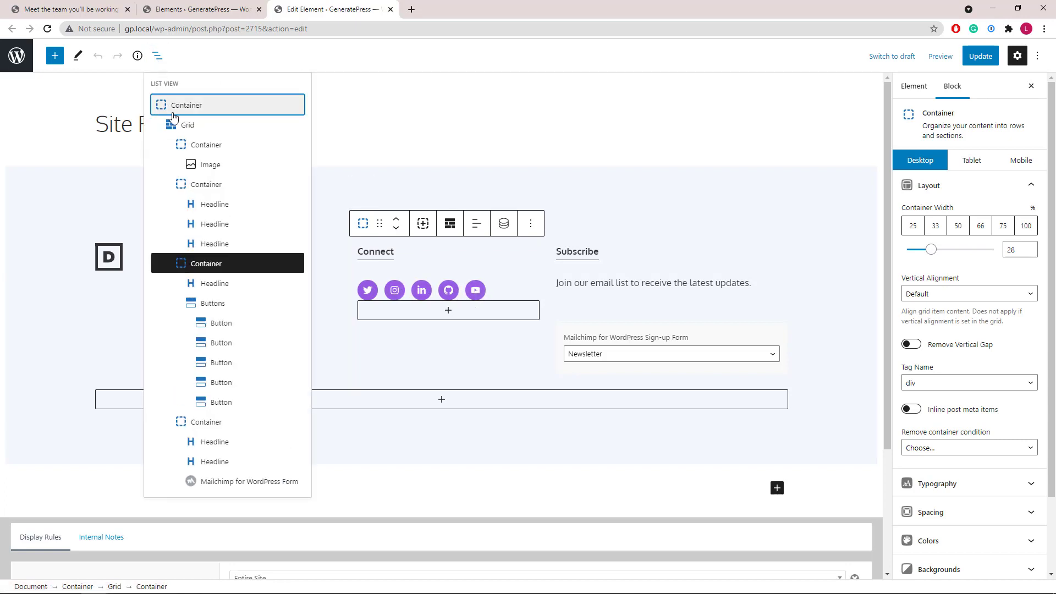
click(219, 422)
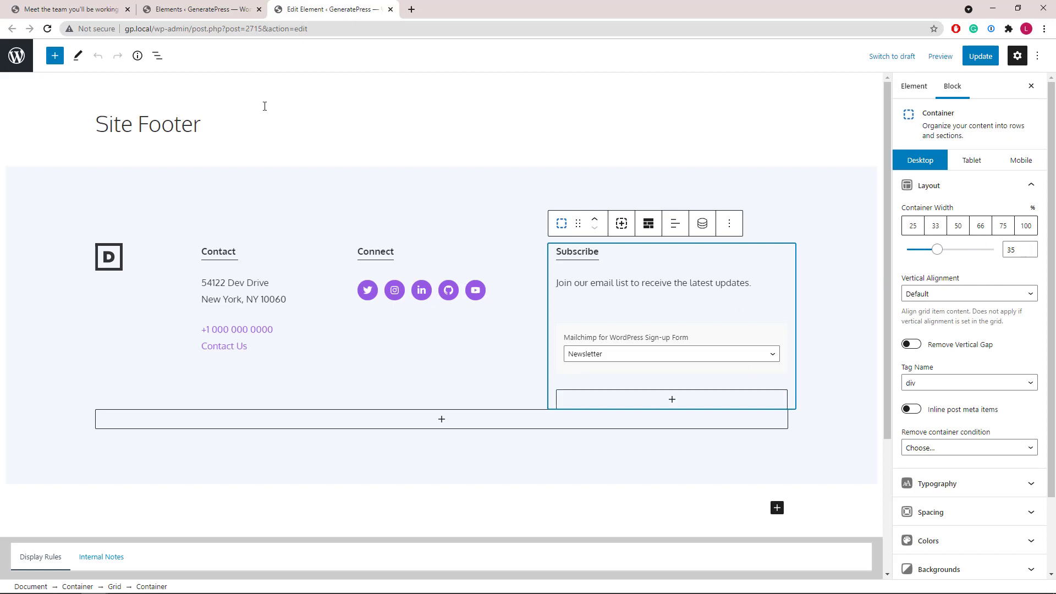
click(158, 55)
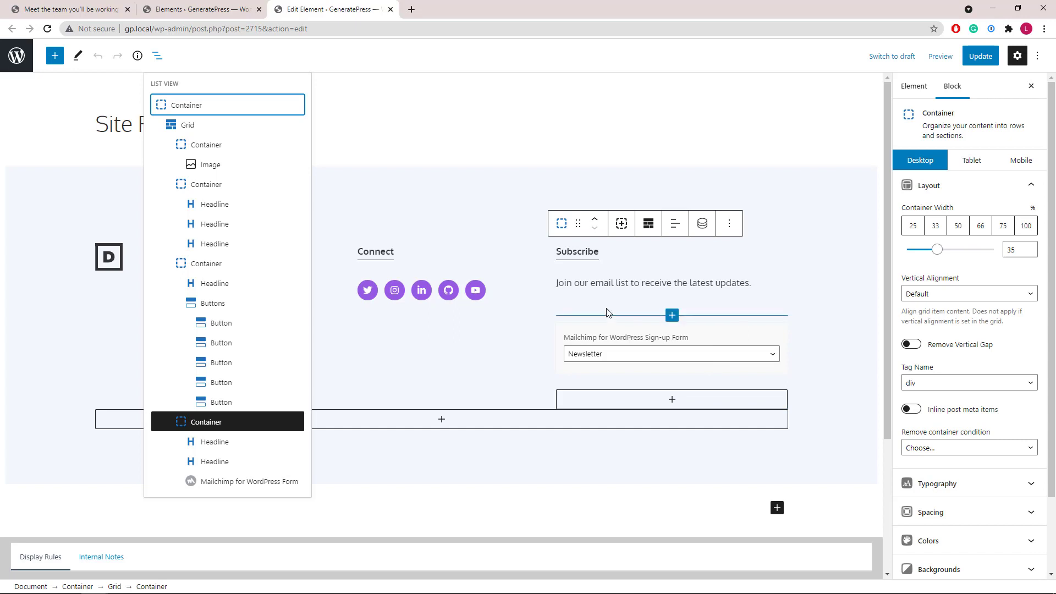
click(157, 57)
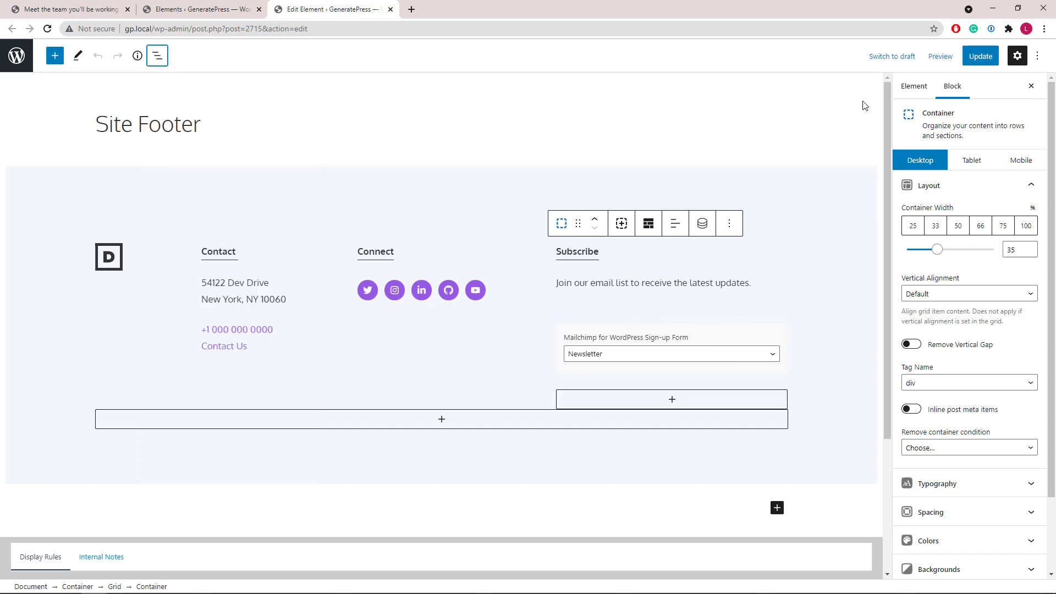
Review the Site Footer's hook settings and display rules, and compare them with the footer on the live About page.
click(914, 87)
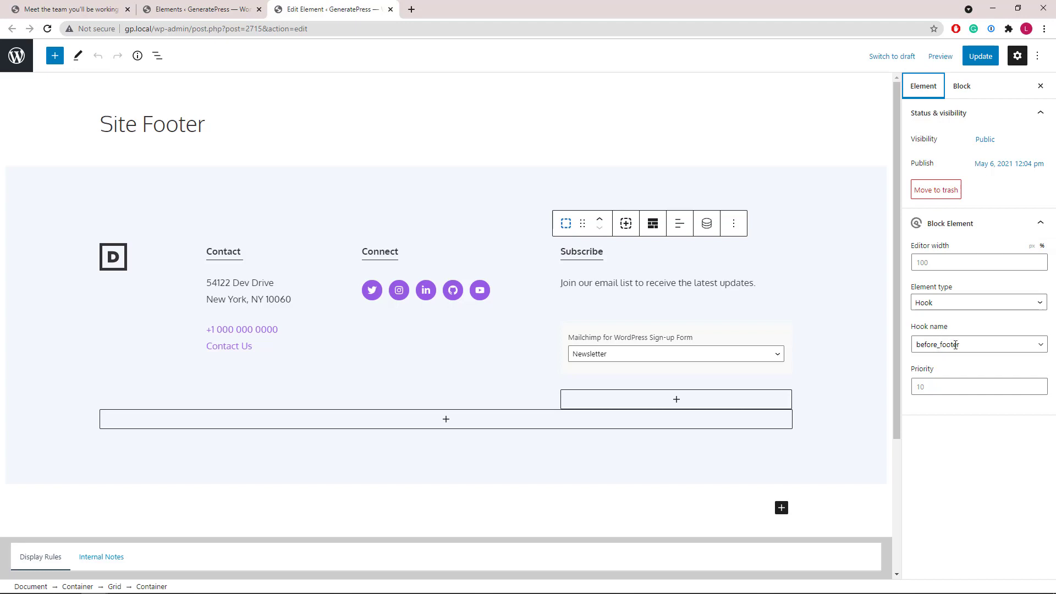
scroll(309, 420, down, 4)
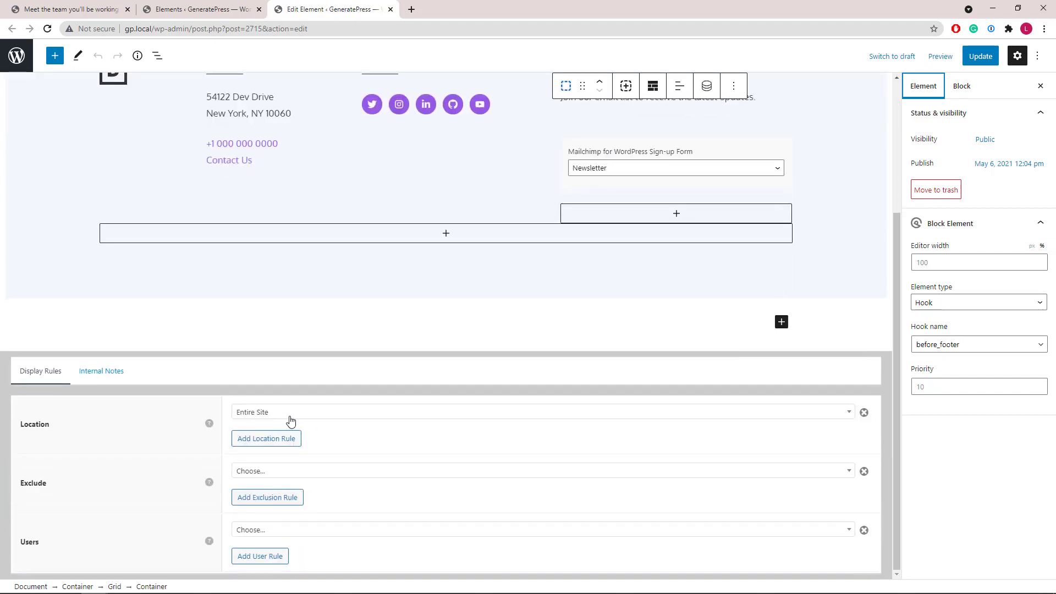
click(22, 14)
scroll(424, 307, down, 7)
scroll(434, 307, down, 15)
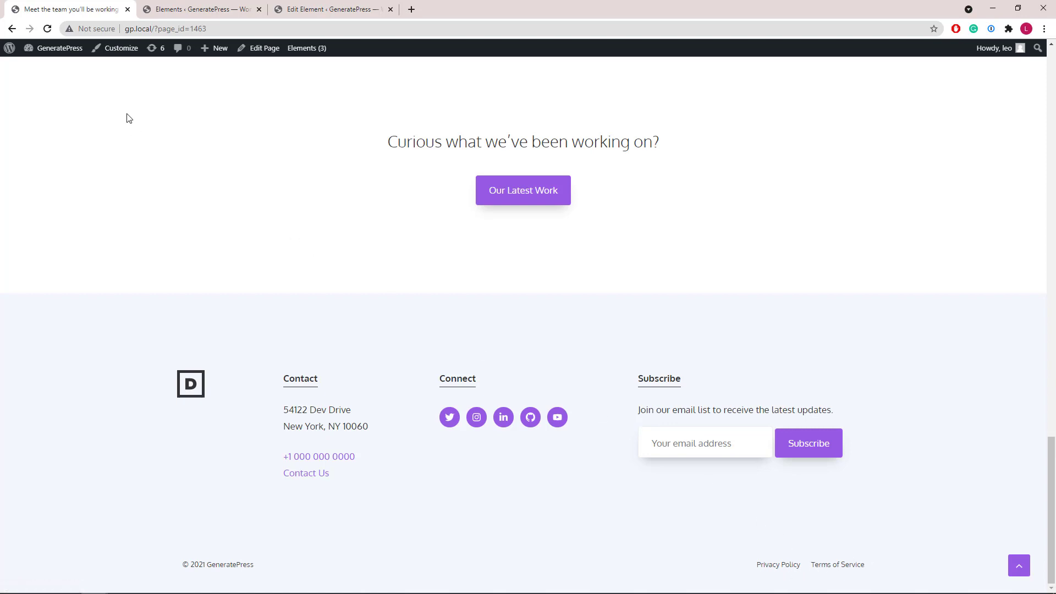
Open the site's Additional CSS in the Customizer and preview the Home page beside its button rules.
click(97, 53)
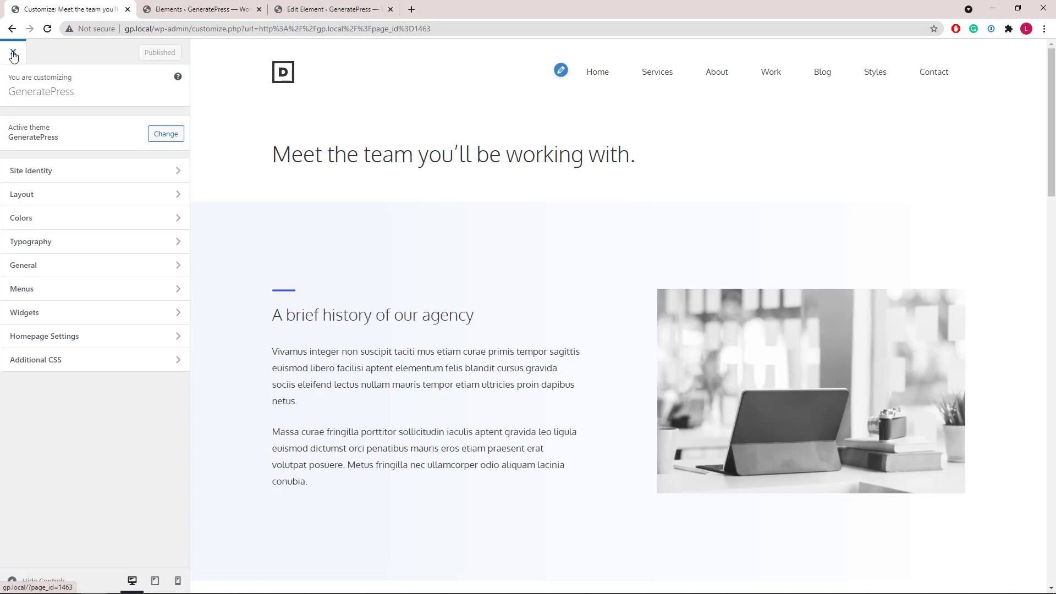
click(78, 360)
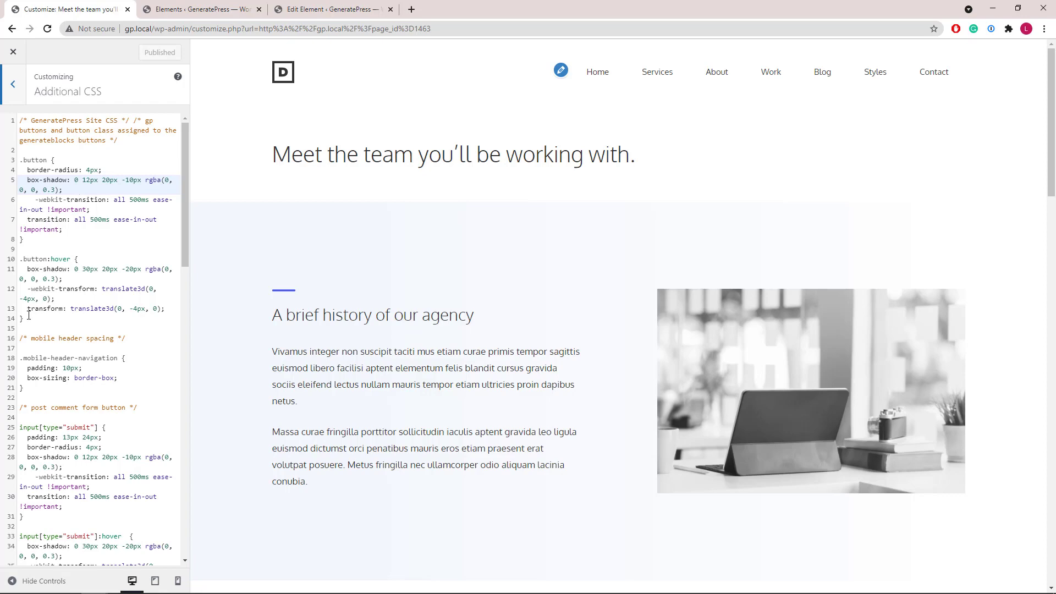
click(598, 75)
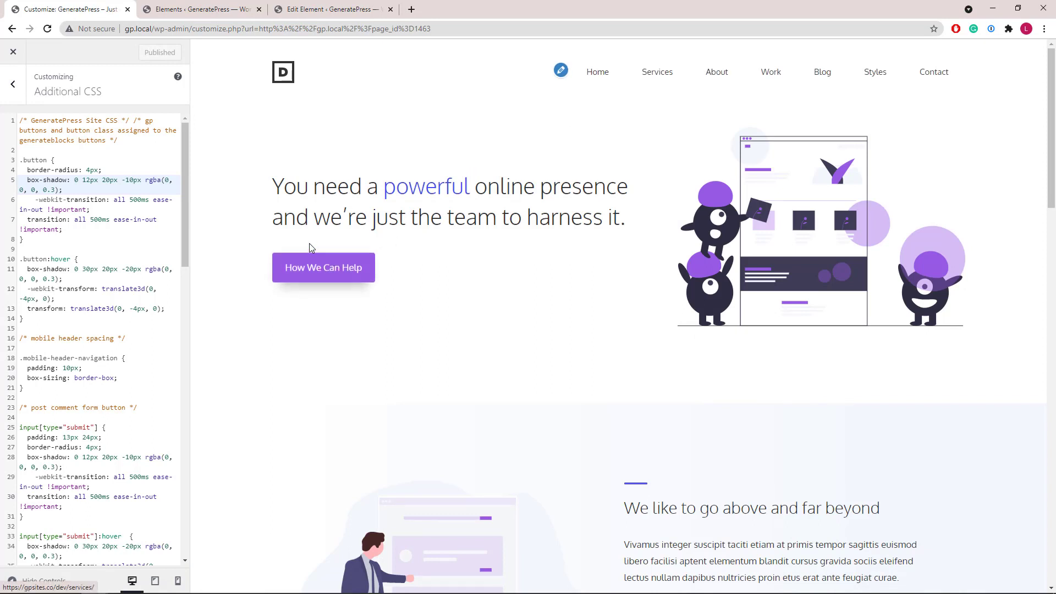
Open the Home page editor in a separate browser tab and highlight the How We Can Help button's additional CSS class.
click(154, 15)
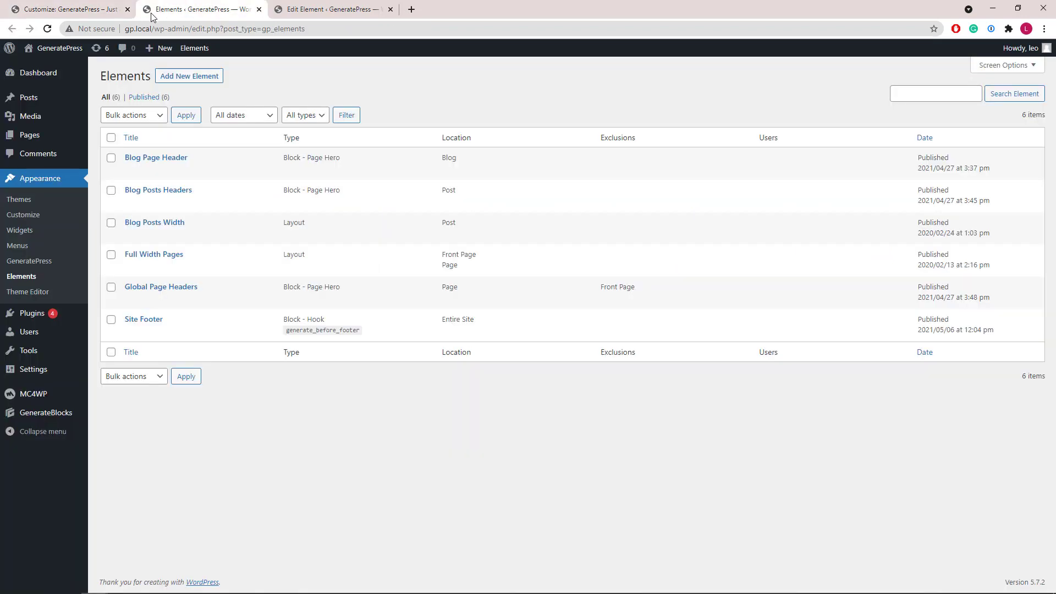
click(39, 137)
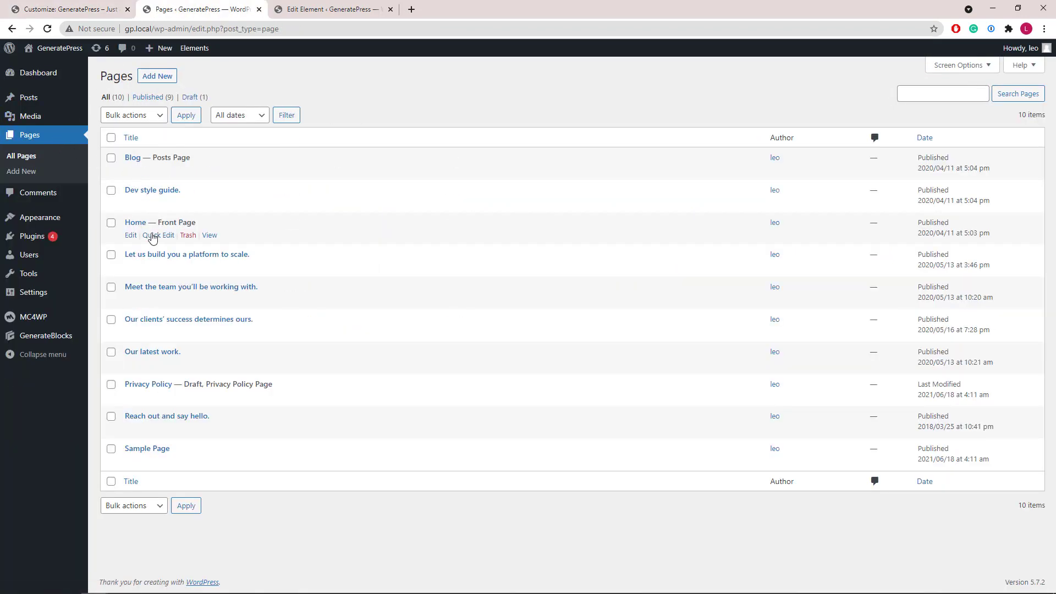
ctrl+click(131, 236)
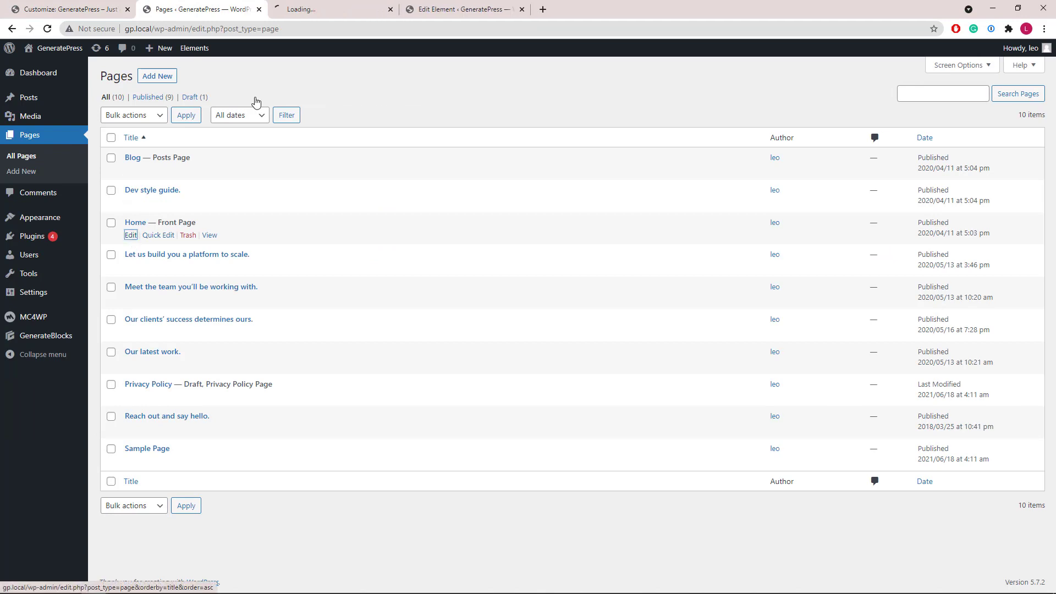
click(281, 13)
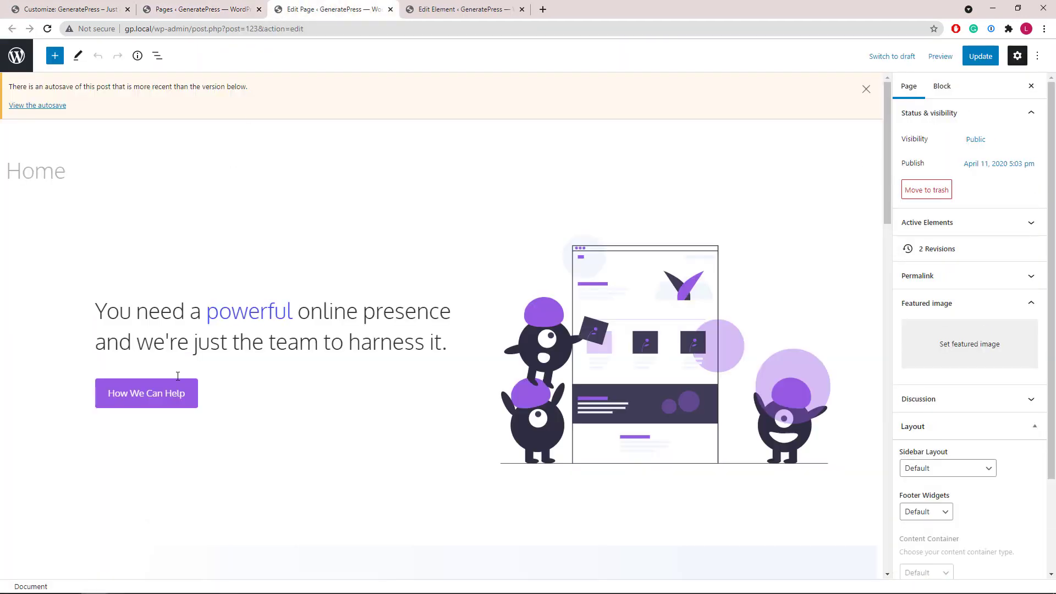
click(180, 393)
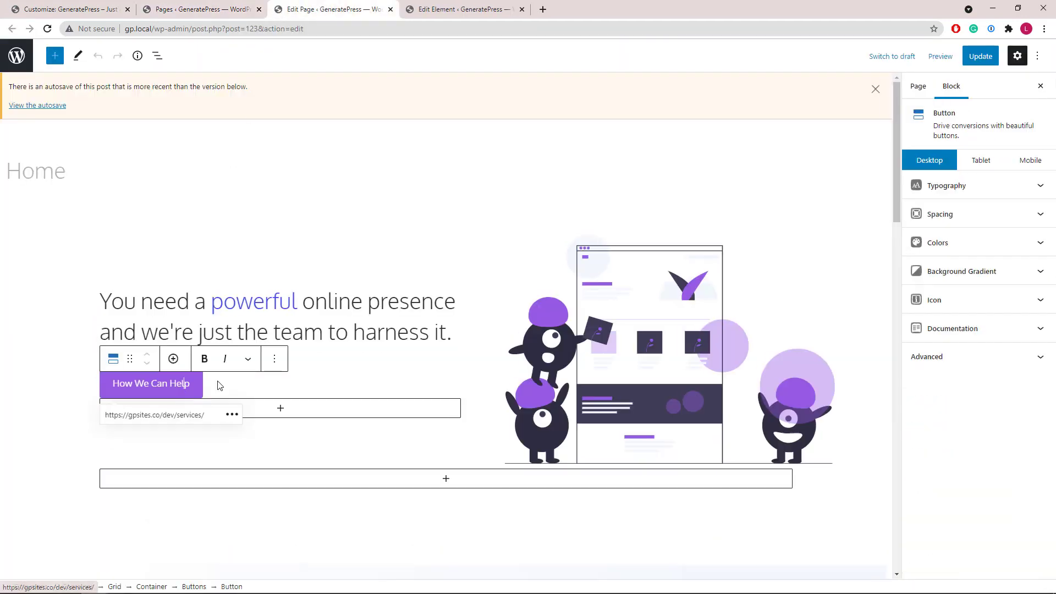
click(959, 364)
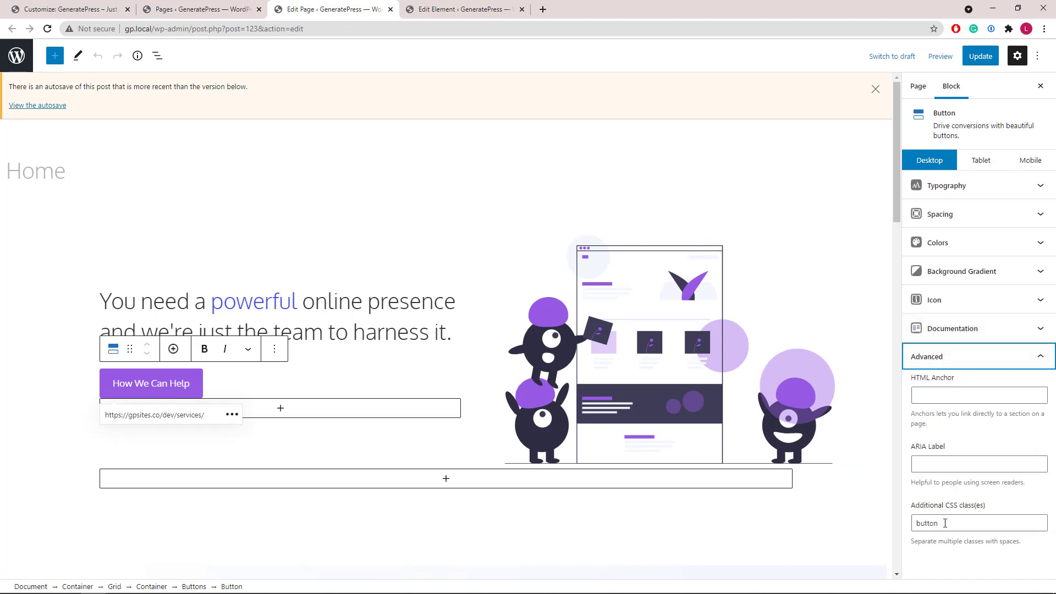
drag(946, 523, 917, 524)
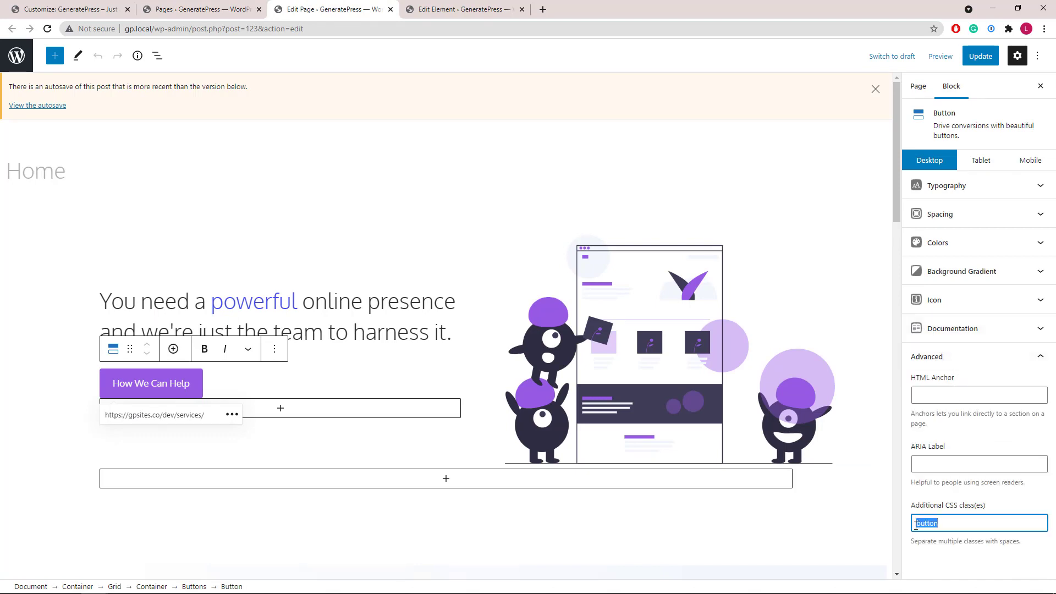
Return to the Customizer's Additional CSS, switch the preview to mobile and highlight the .mobile-header-navigation rule.
click(23, 10)
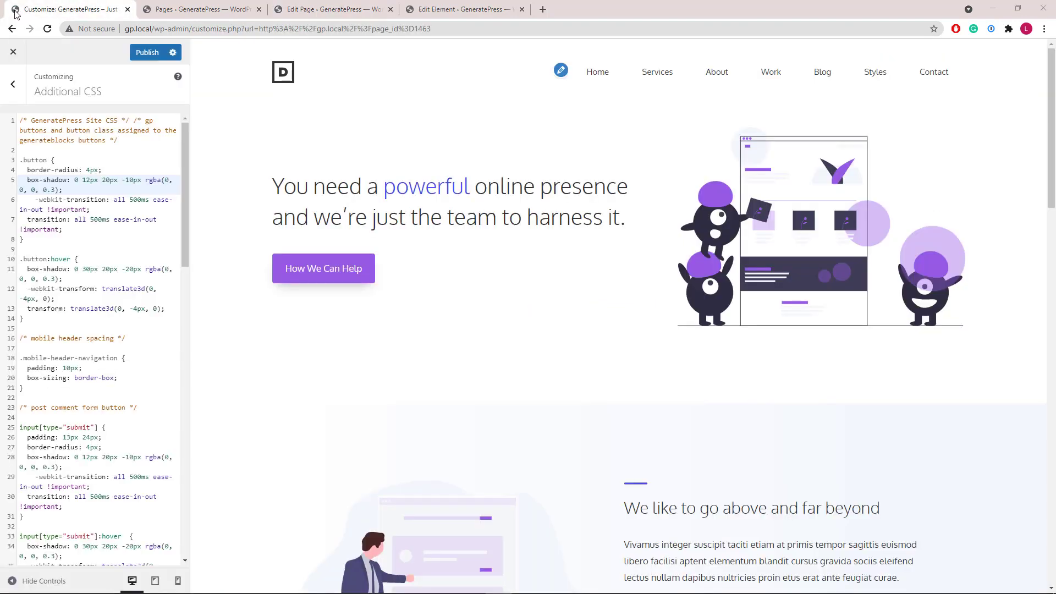
drag(43, 388, 20, 338)
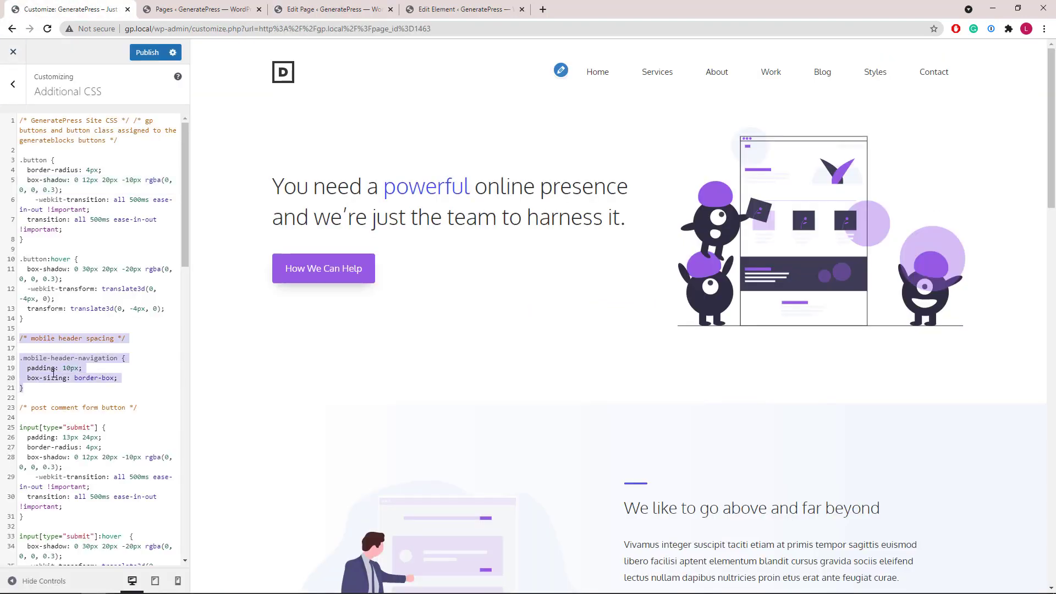
click(178, 582)
click(54, 389)
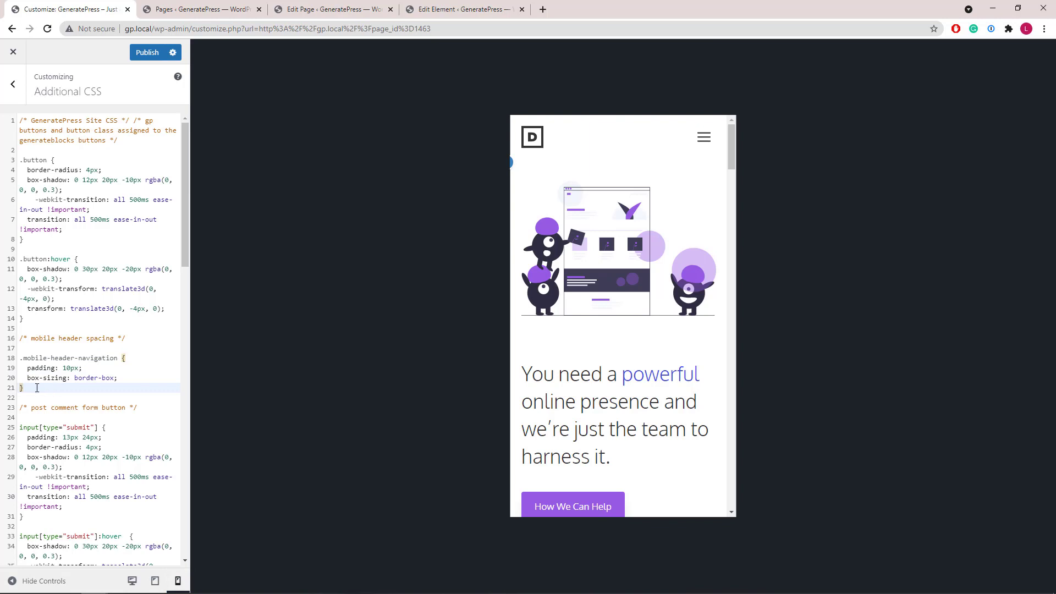
drag(37, 388, 25, 359)
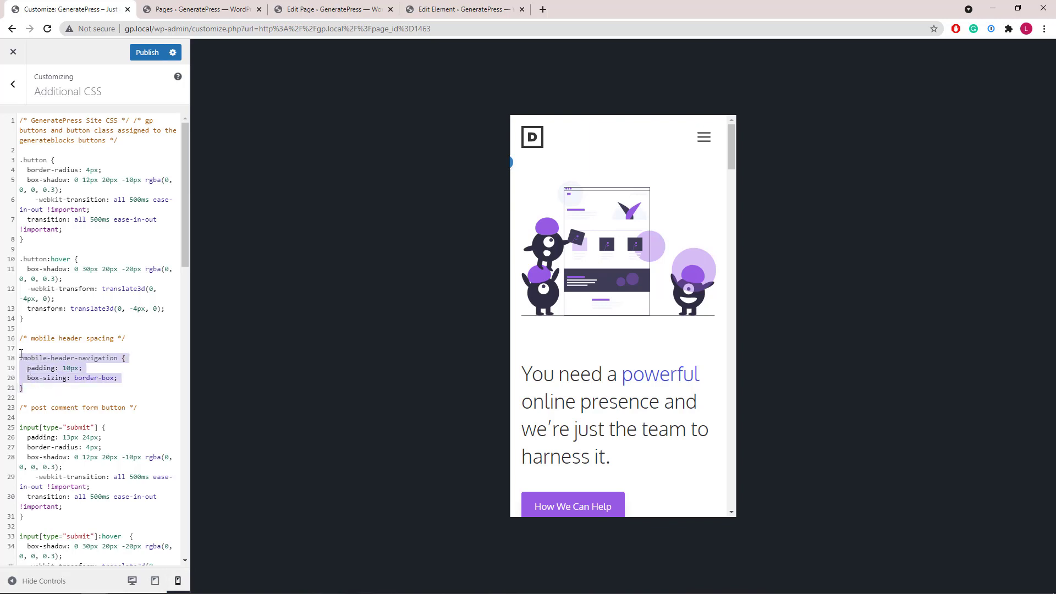
Delete the .mobile-header-navigation rule beneath the mobile header spacing comment in the Additional CSS.
key(BackSpace)
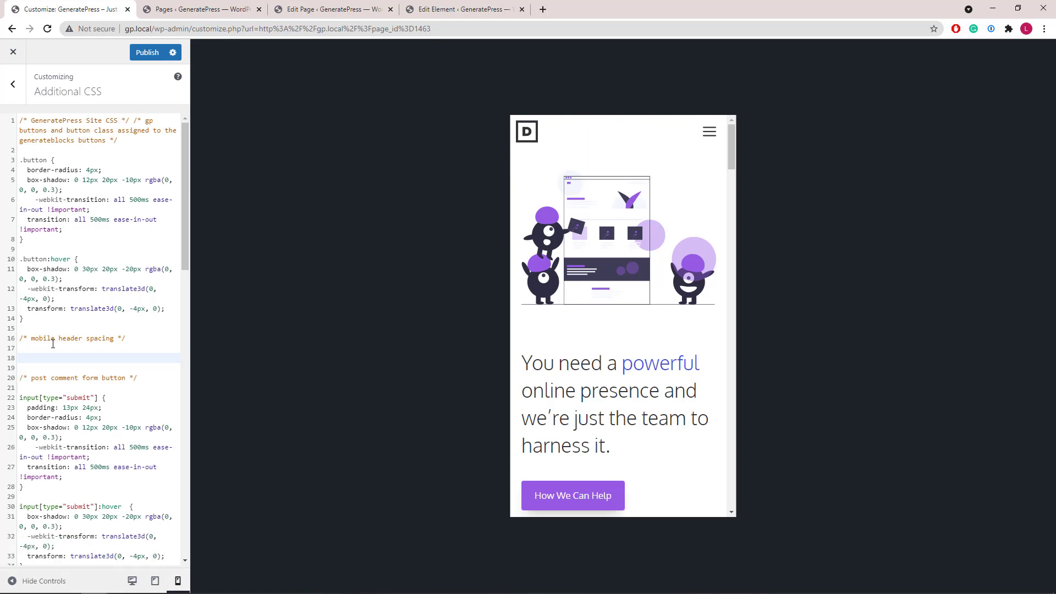
scroll(58, 344, down, 1)
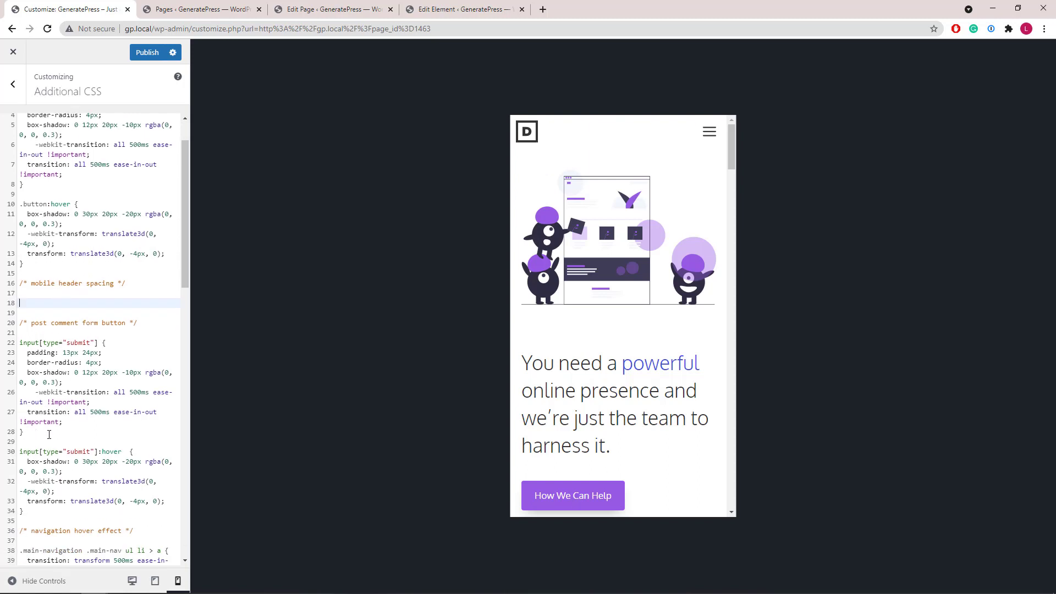
scroll(57, 215, up, 1)
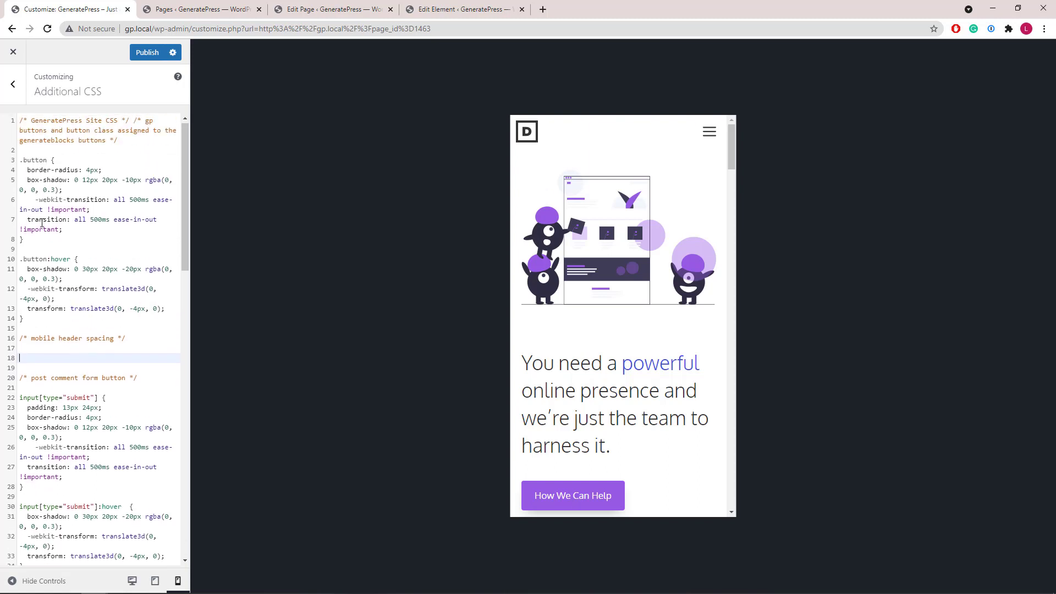
Highlight the post comment form button rules, and the navigation hover effect rules with the preview switched to desktop.
scroll(68, 249, down, 3)
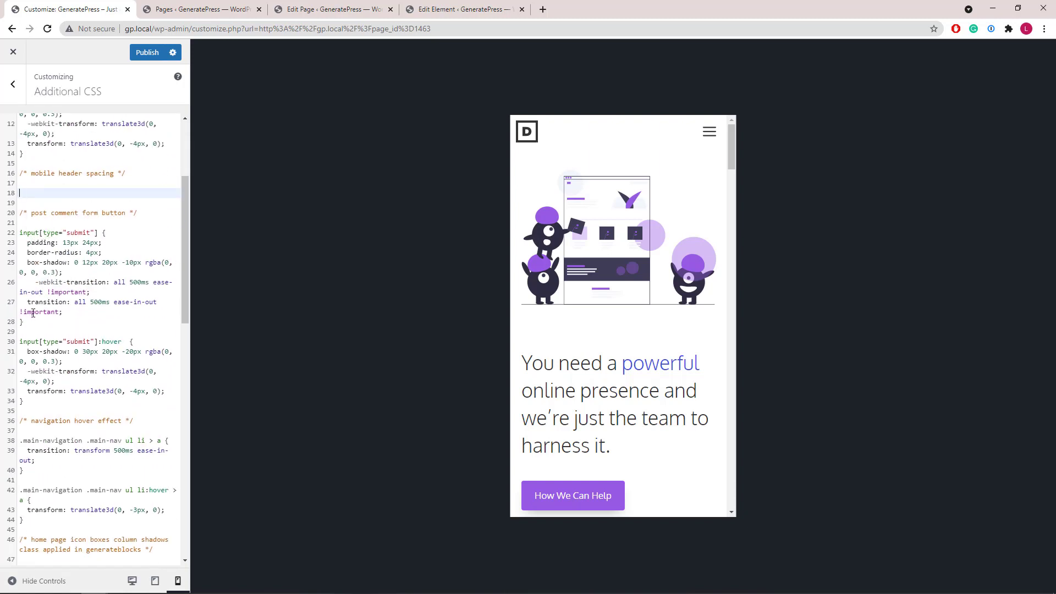
drag(35, 404, 12, 217)
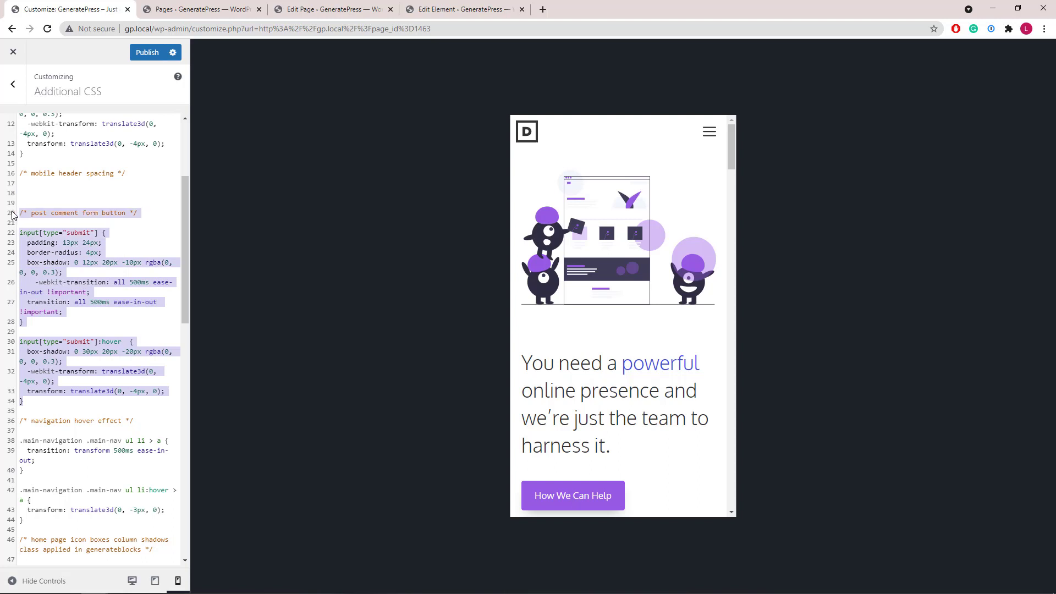
scroll(40, 260, down, 3)
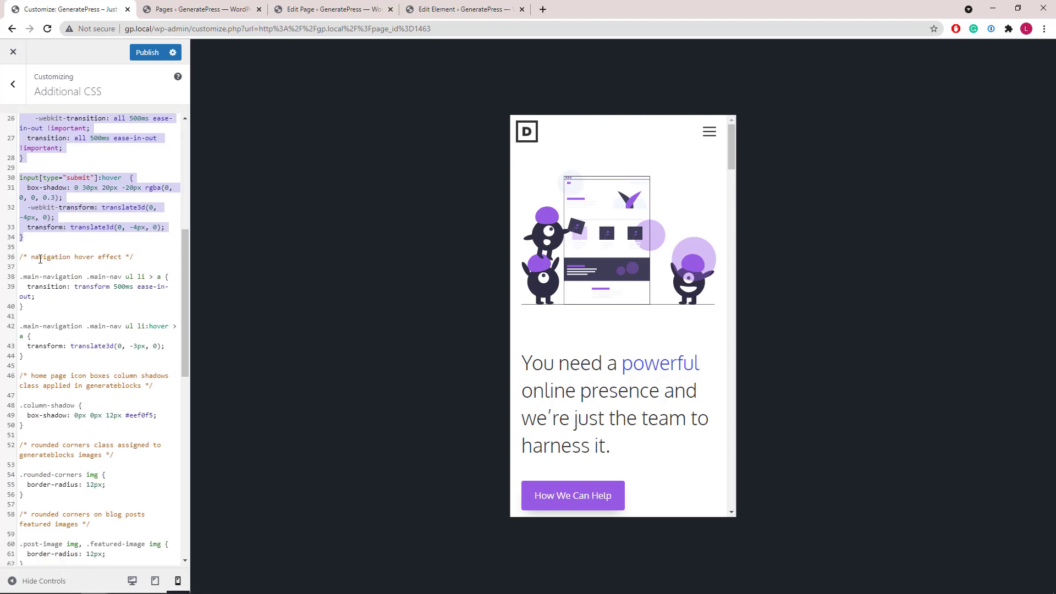
click(132, 581)
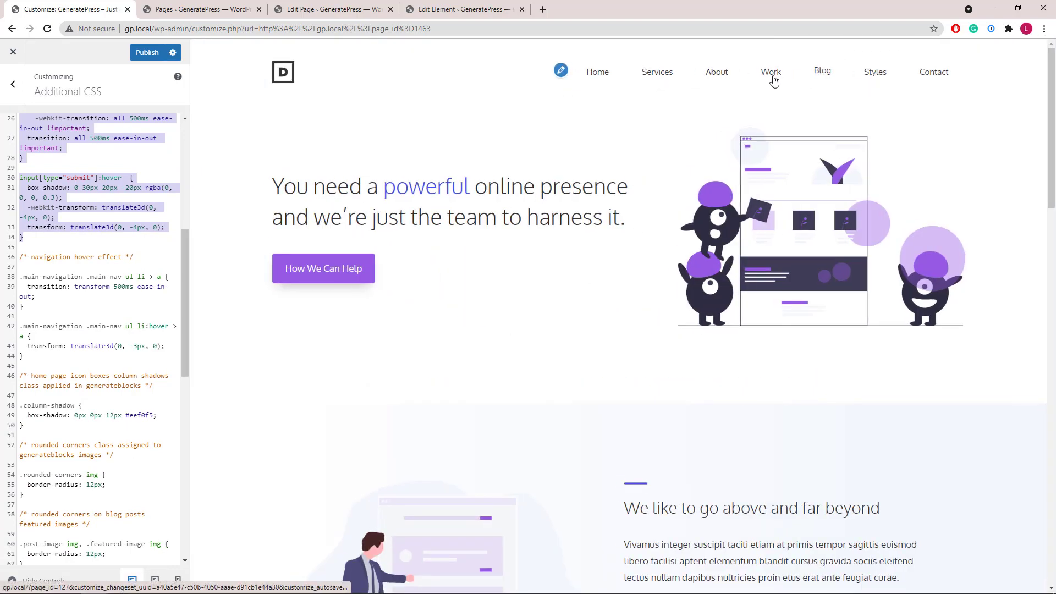
drag(34, 361, 20, 256)
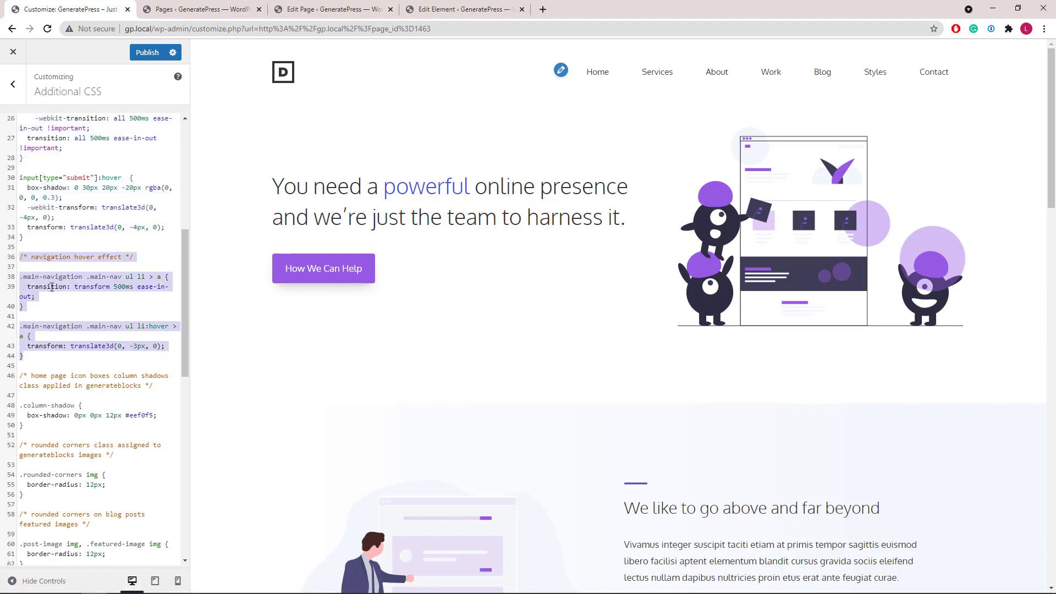
Compare the .column-shadow rule with the Home page's icon boxes in the preview, and highlight the rounded-corners class name.
click(78, 316)
scroll(52, 319, down, 2)
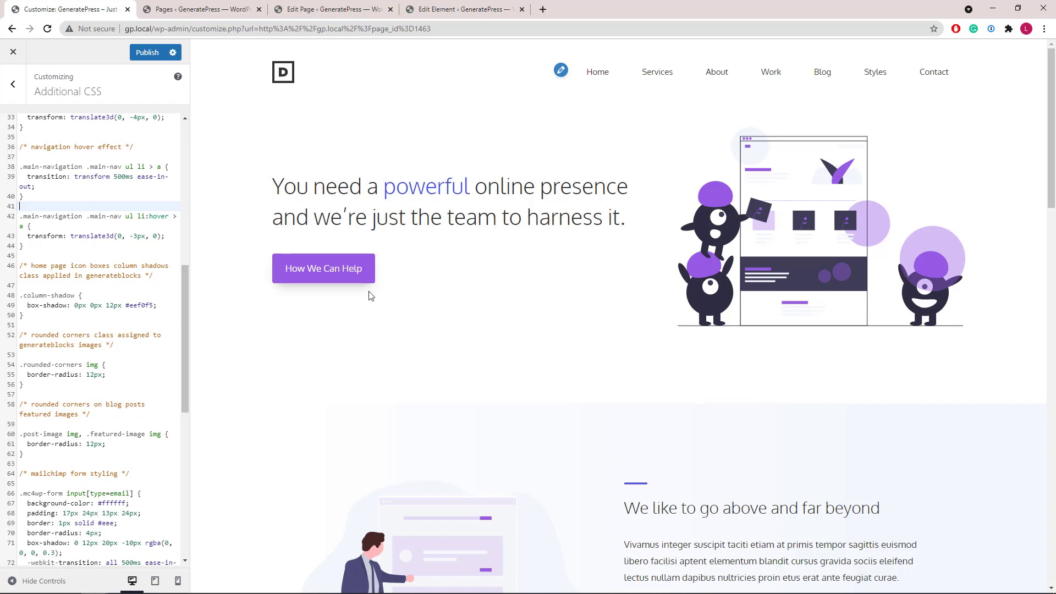
scroll(370, 296, down, 10)
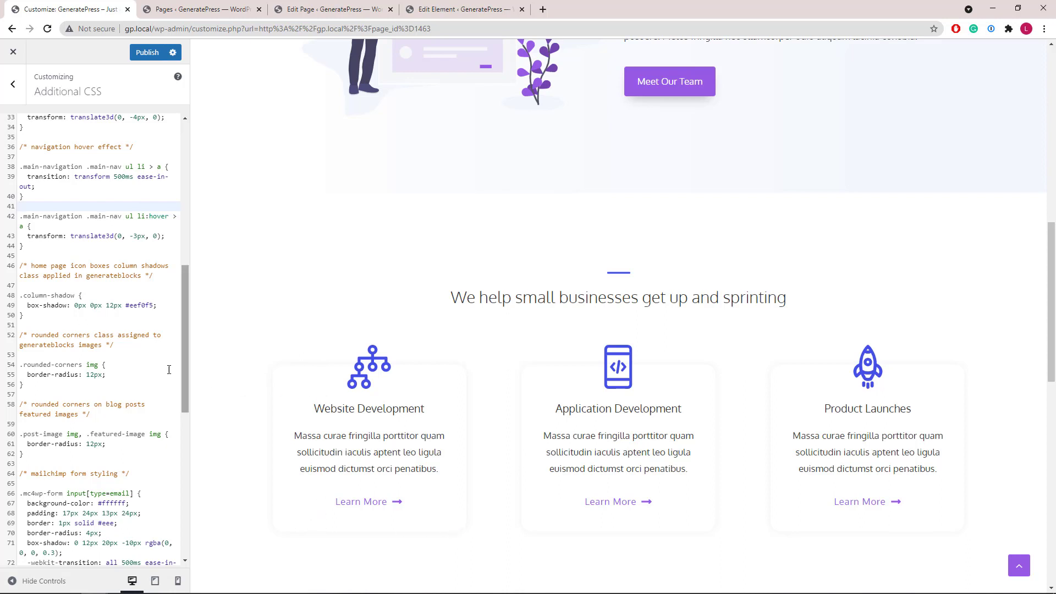
scroll(14, 318, down, 1)
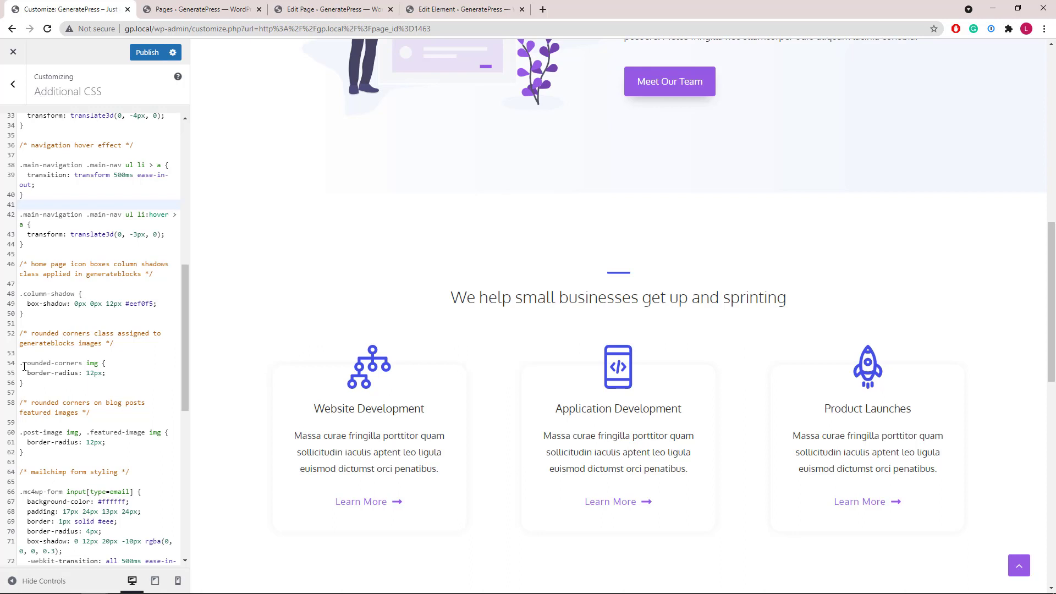
drag(24, 365, 82, 362)
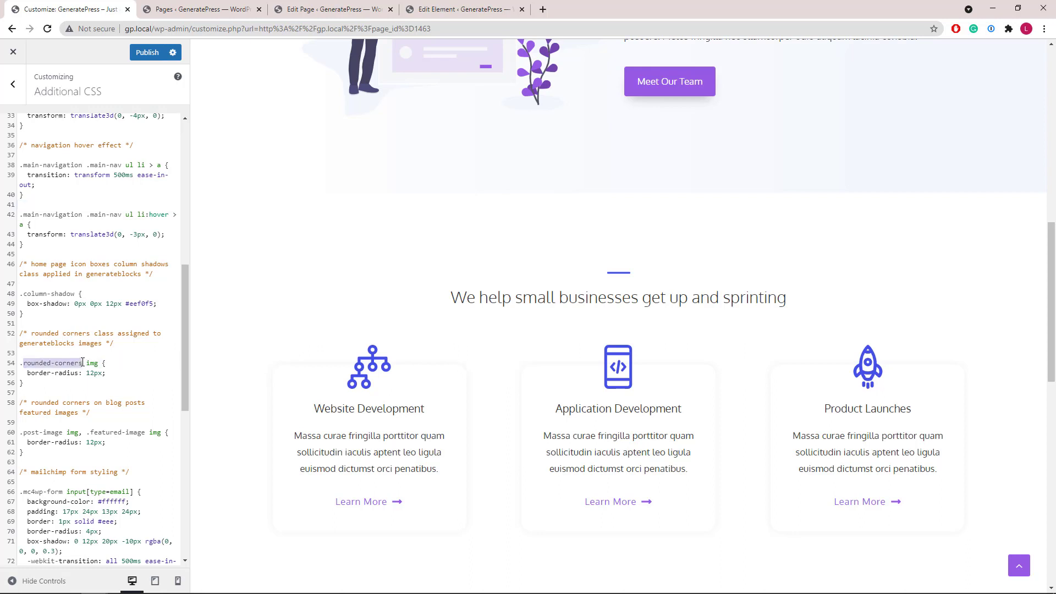